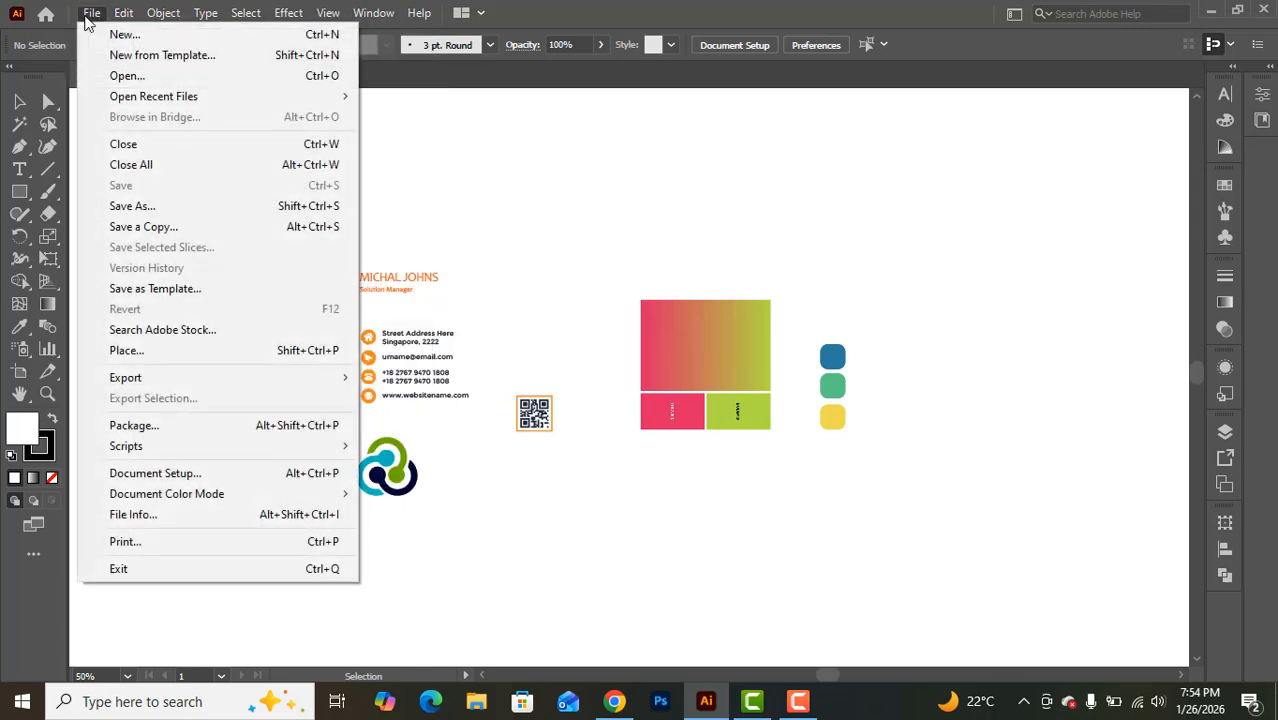
Start a new document and name it Business Card
left_click(125, 35)
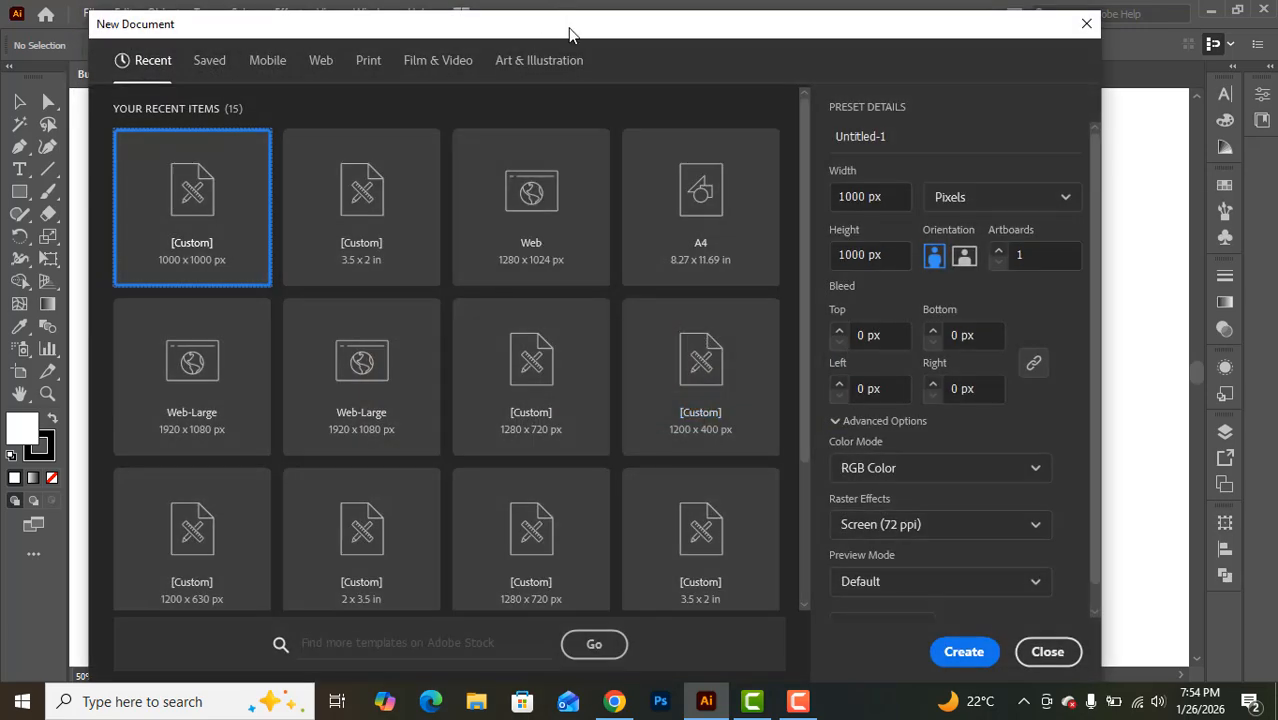
mouse_move(566, 30)
left_mouse_down()
mouse_move(542, 28)
mouse_move(557, 28)
left_mouse_up()
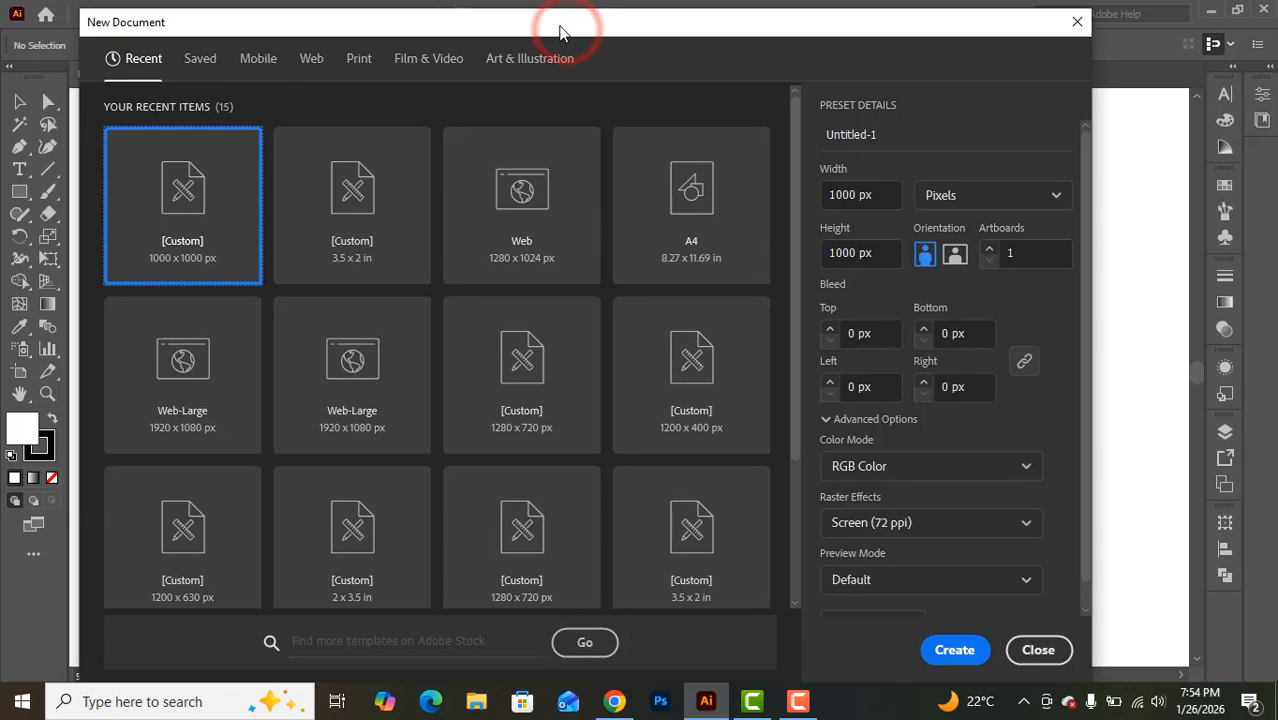
left_click(882, 135)
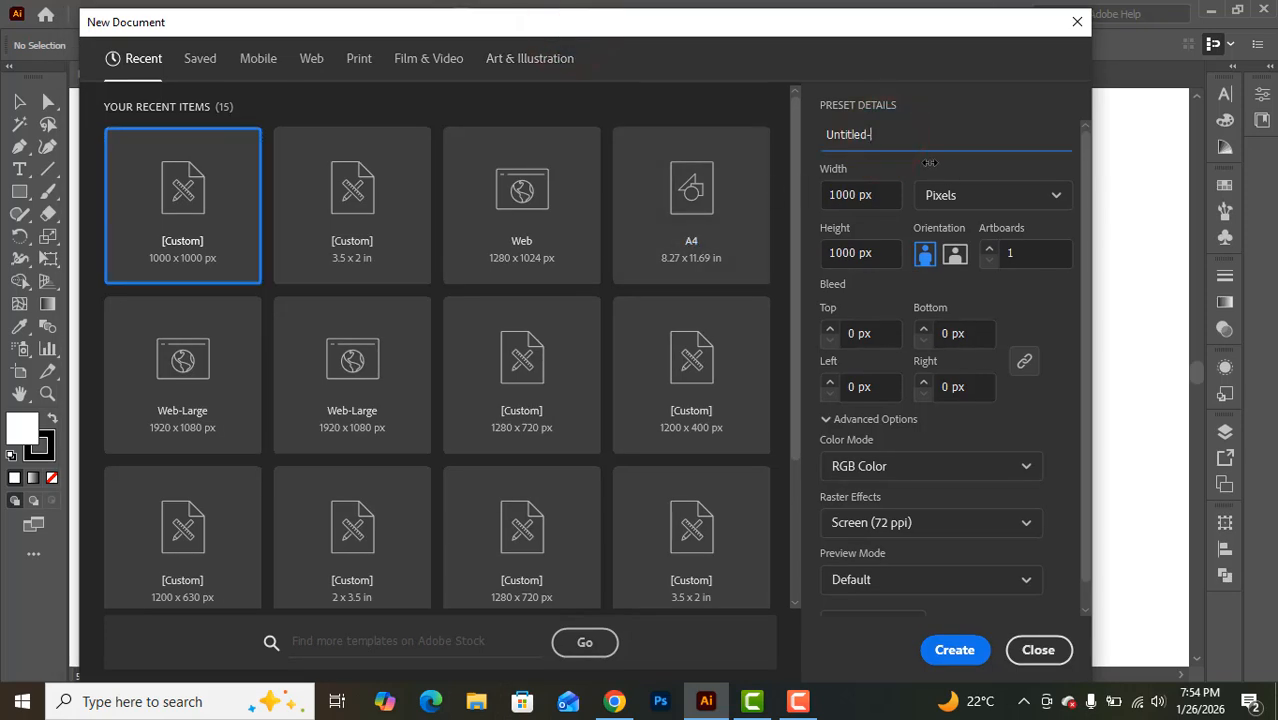
key("BackSpace")
key("BackSpace")
key("BackSpace")
key("BackSpace")
key("BackSpace")
key("BackSpace")
key("BackSpace")
key("BackSpace")
key("BackSpace")
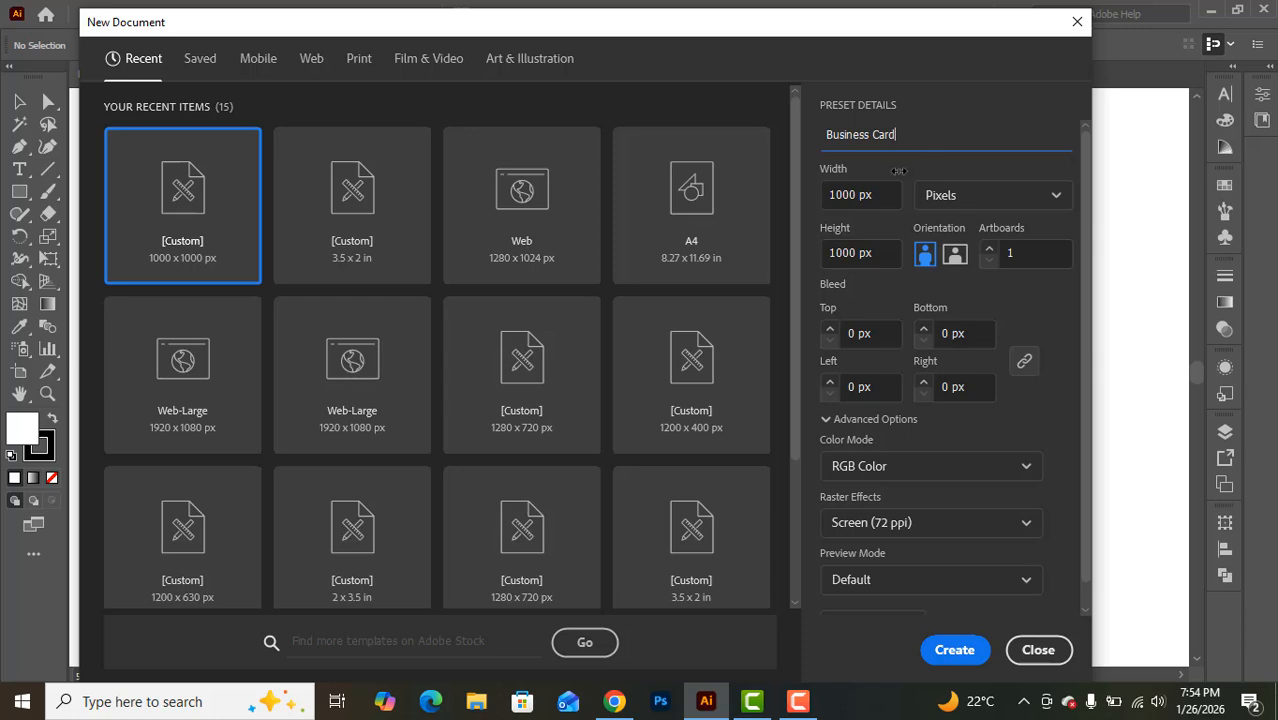
Set the new document's units to inches and its width to 3.5 in
left_click(955, 201)
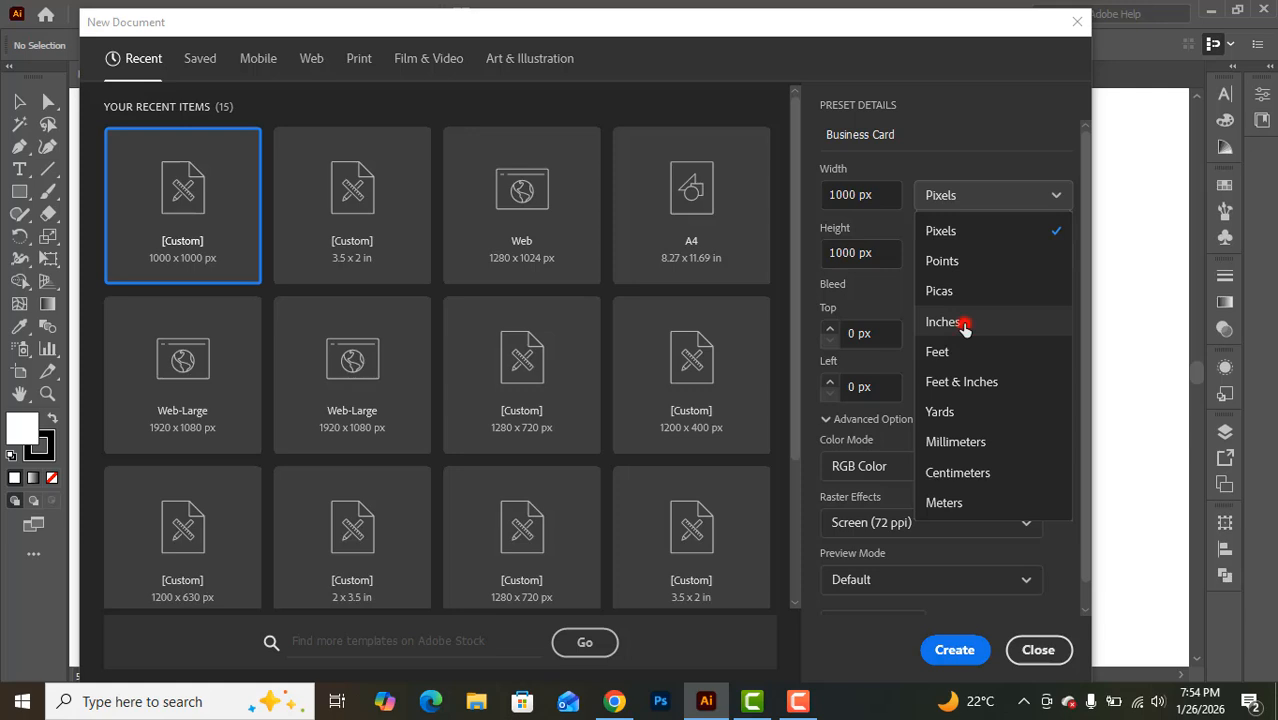
left_click(963, 323)
left_click(884, 196)
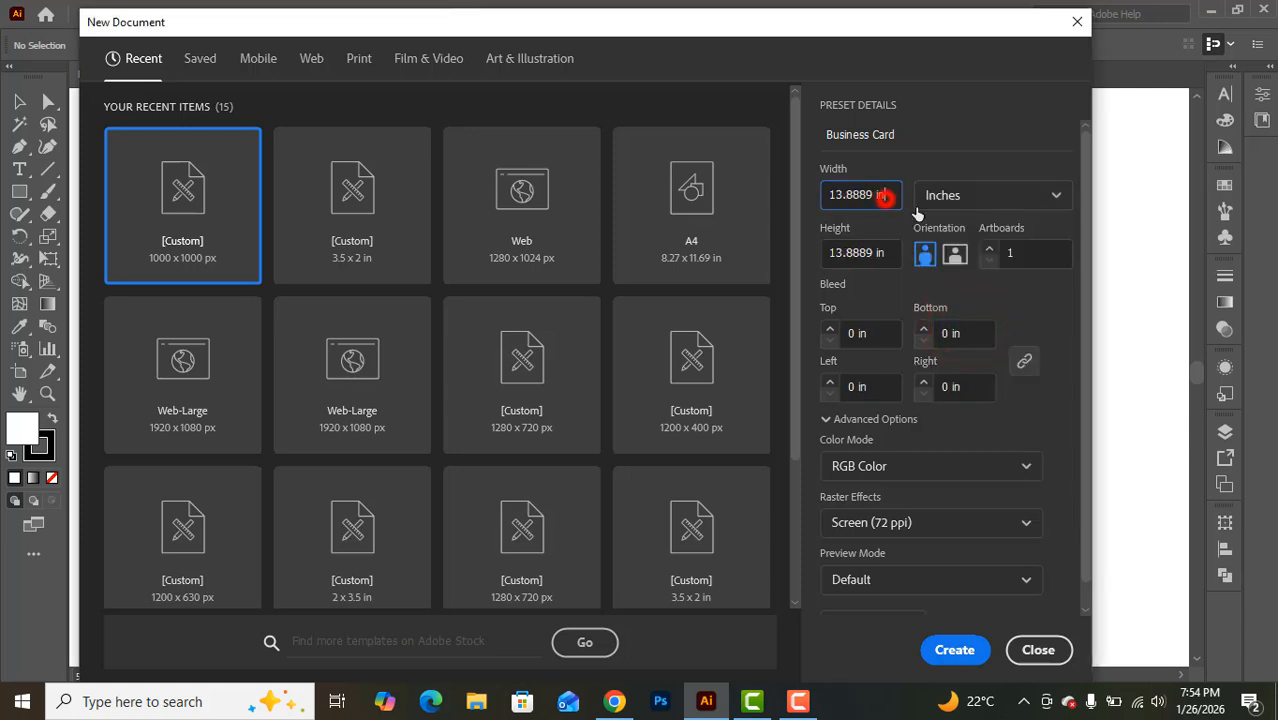
key("BackSpace")
key("BackSpace")
key("BackSpace")
key("BackSpace")
key("BackSpace")
key("BackSpace")
key("BackSpace")
key("BackSpace")
Set the new document's height to 2 in
left_click(889, 251)
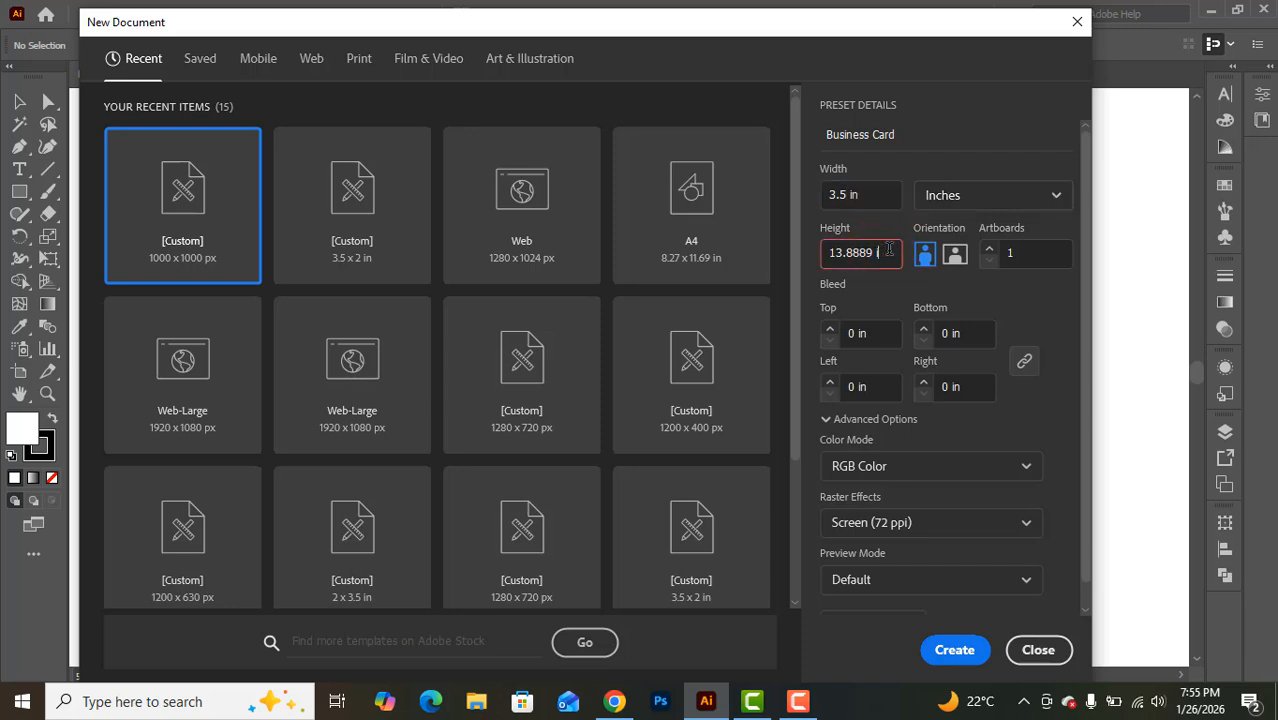
key("BackSpace")
key("BackSpace")
key("BackSpace")
key("BackSpace")
key("BackSpace")
key("BackSpace")
key("BackSpace")
key("BackSpace")
key("BackSpace")
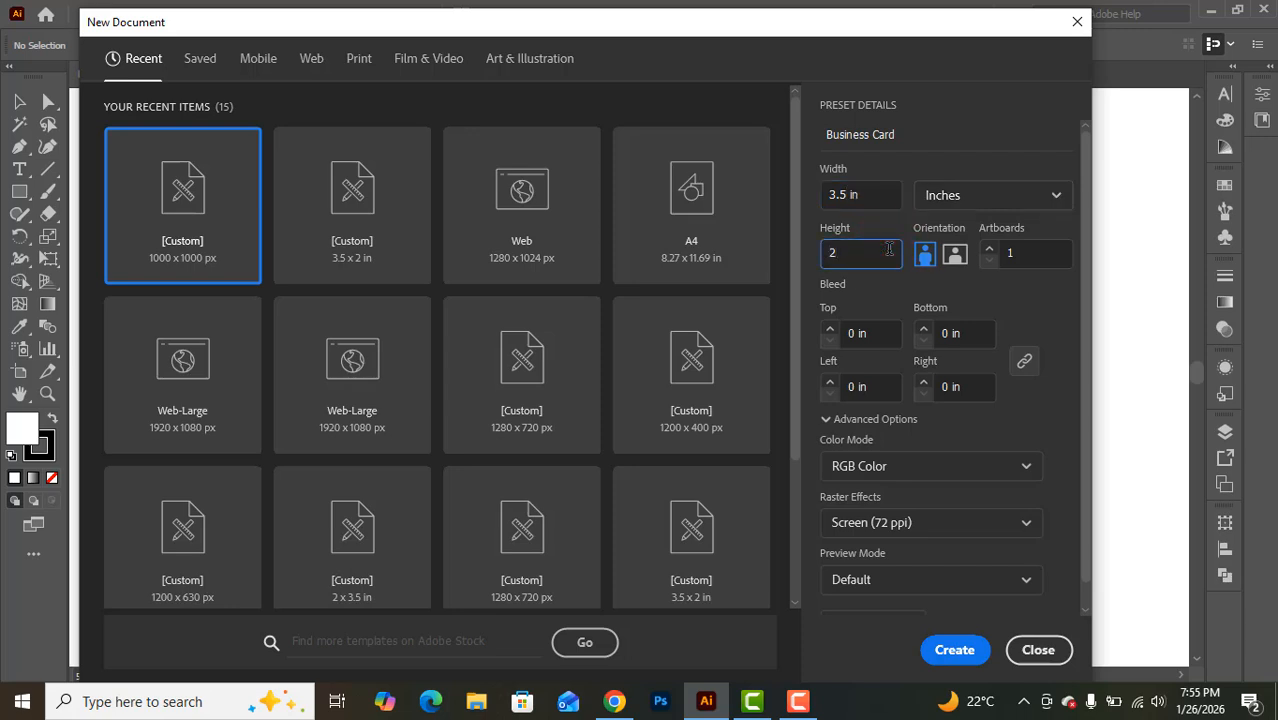
Set the bleed to 0.125 in on all four sides and create the document
left_click(876, 339)
key("BackSpace")
key("BackSpace")
key("BackSpace")
key("BackSpace")
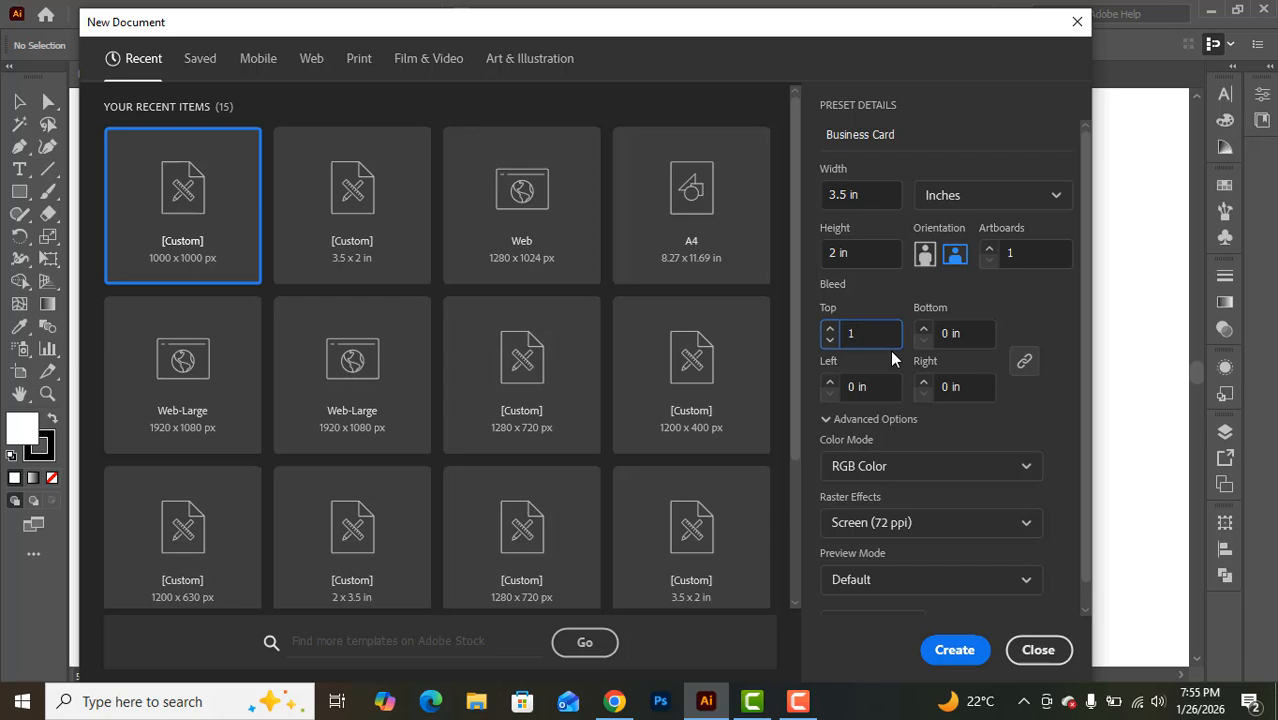
type("1")
key("BackSpace")
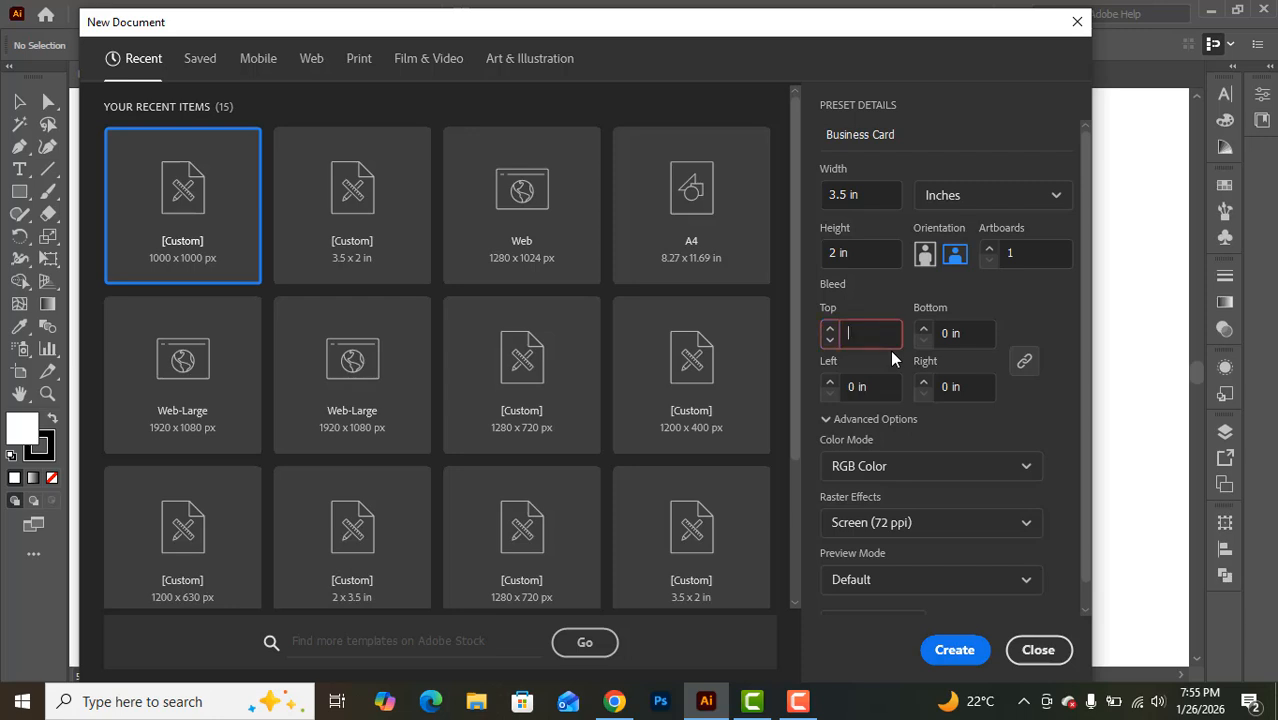
type(".125")
left_click(1015, 337)
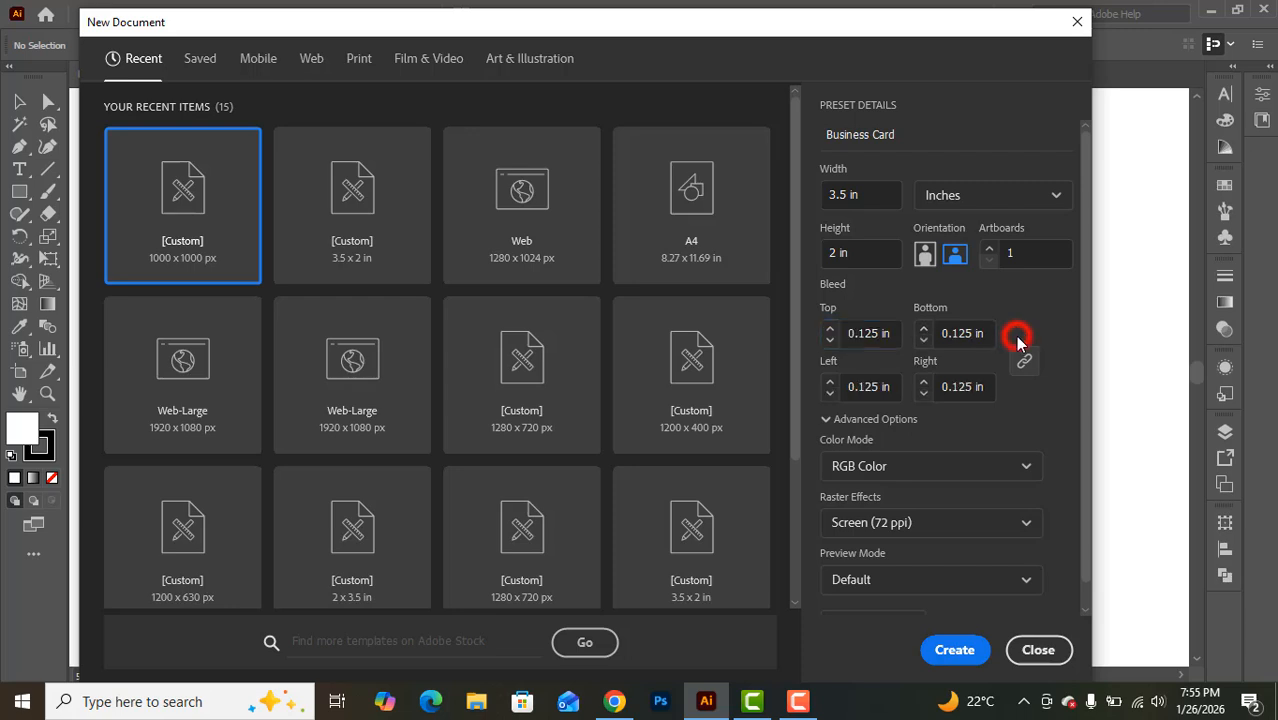
left_click(955, 649)
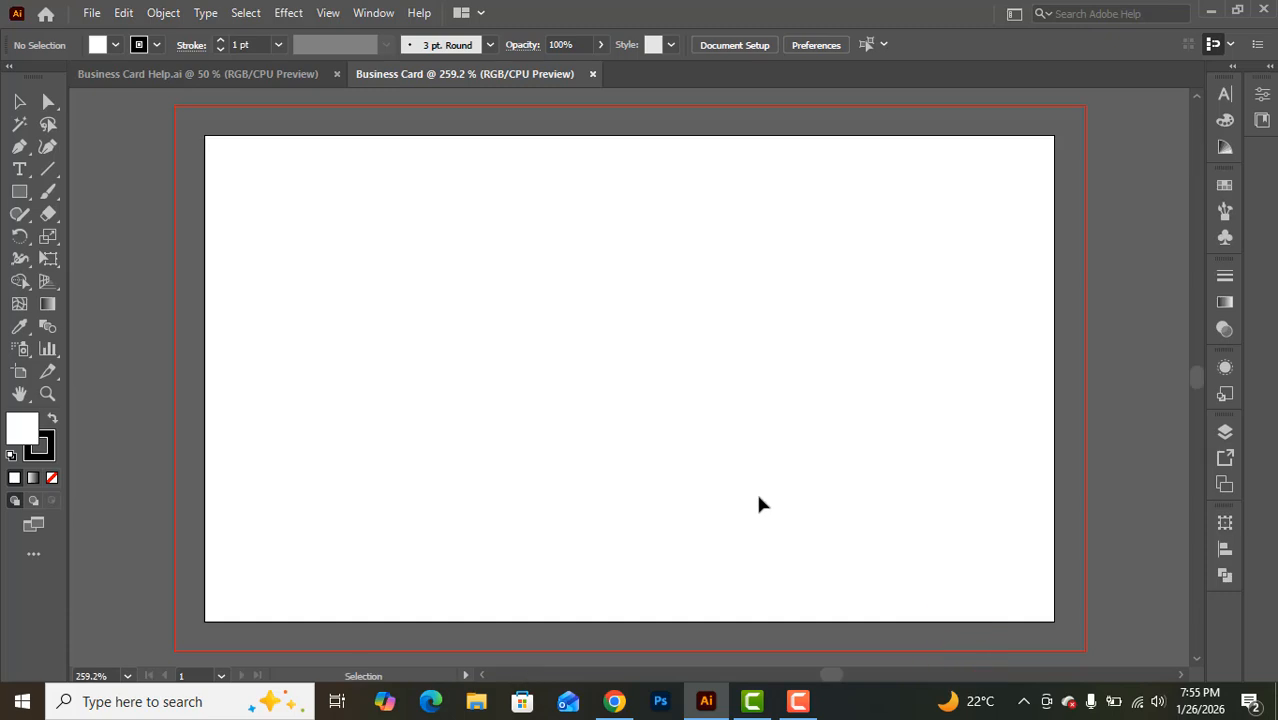
Create a rectangle 3.25 in wide and 1.75 in high on the artboard
key("ctrl+minus")
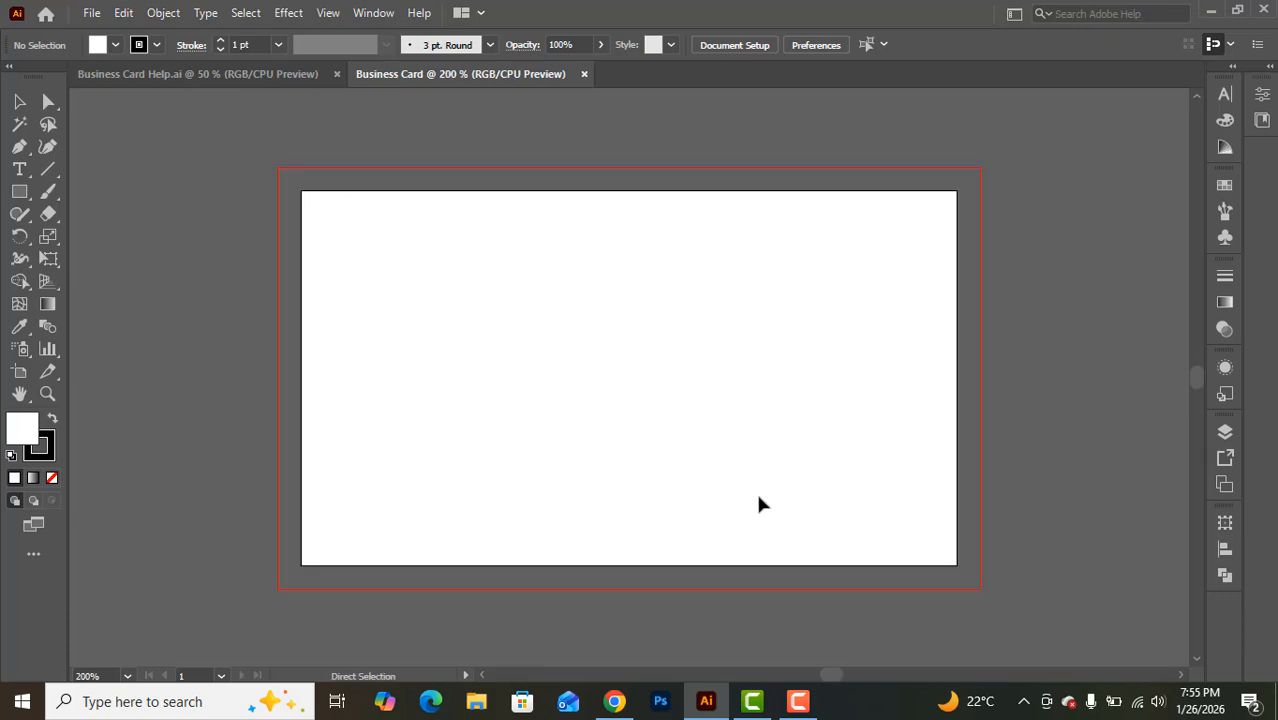
key("v")
left_click(17, 196)
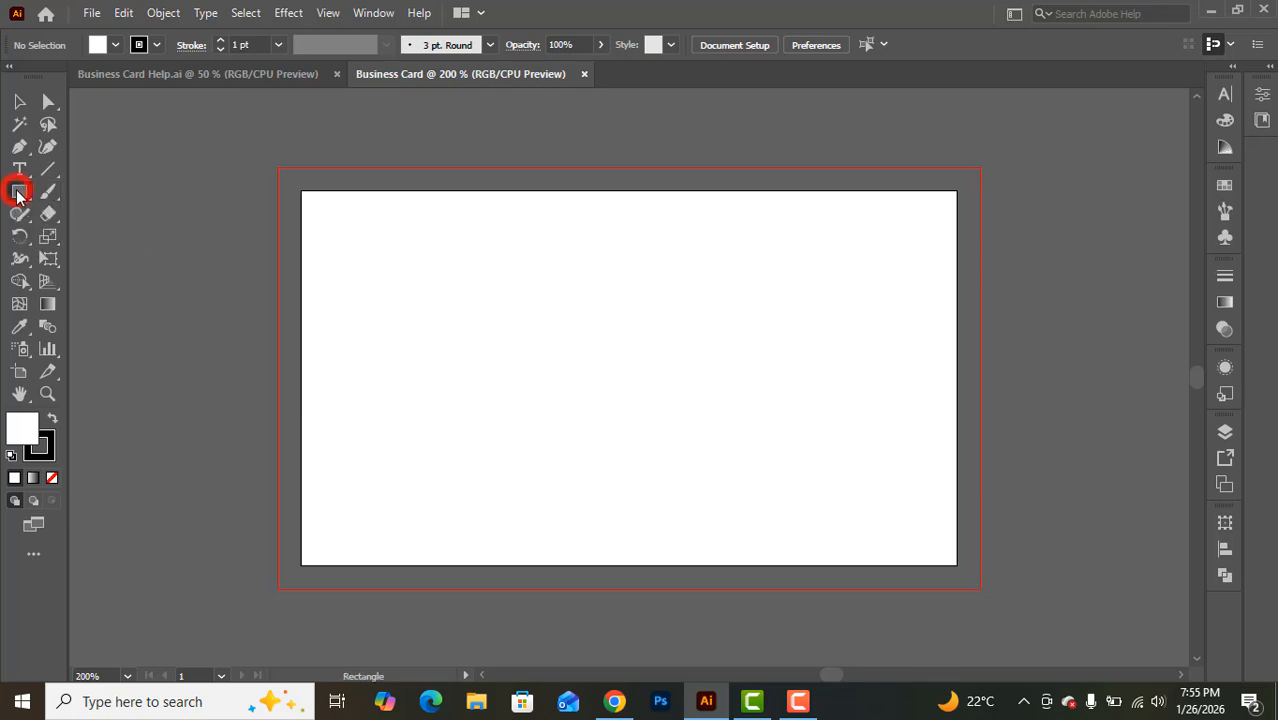
left_click(501, 320)
mouse_move(631, 266)
left_mouse_down()
mouse_move(729, 268)
mouse_move(634, 265)
left_mouse_up()
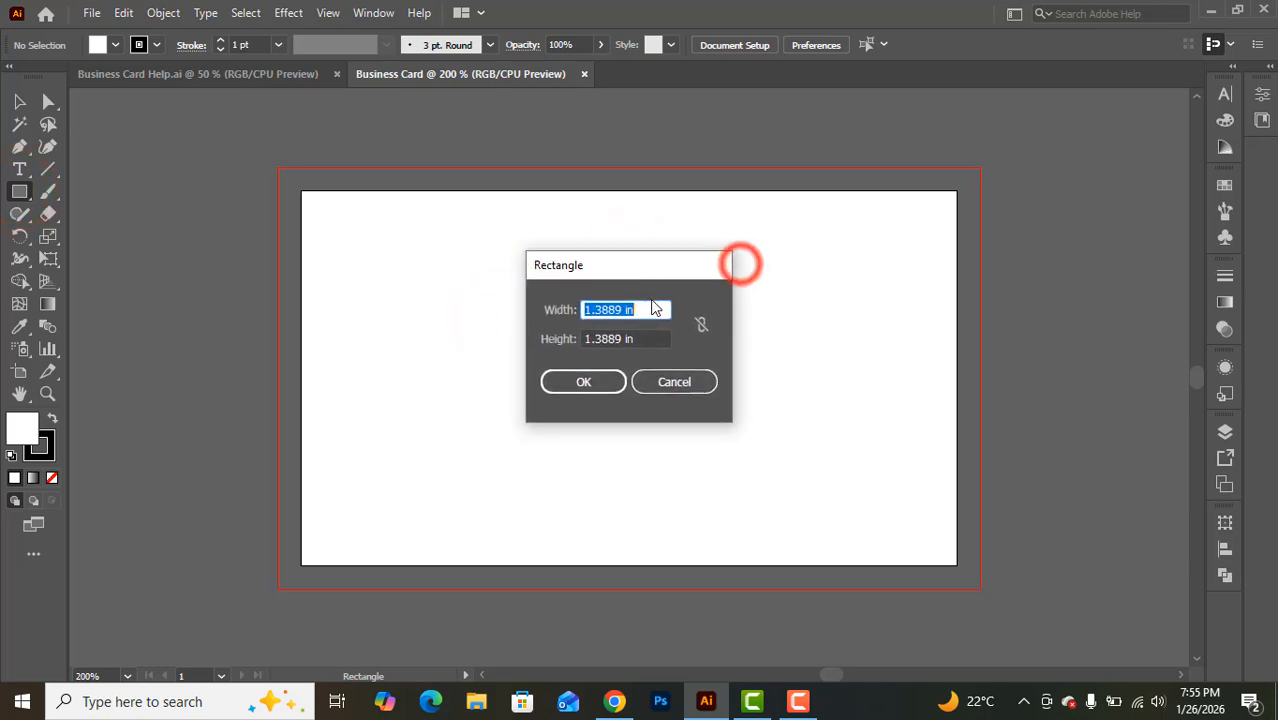
left_click(645, 308)
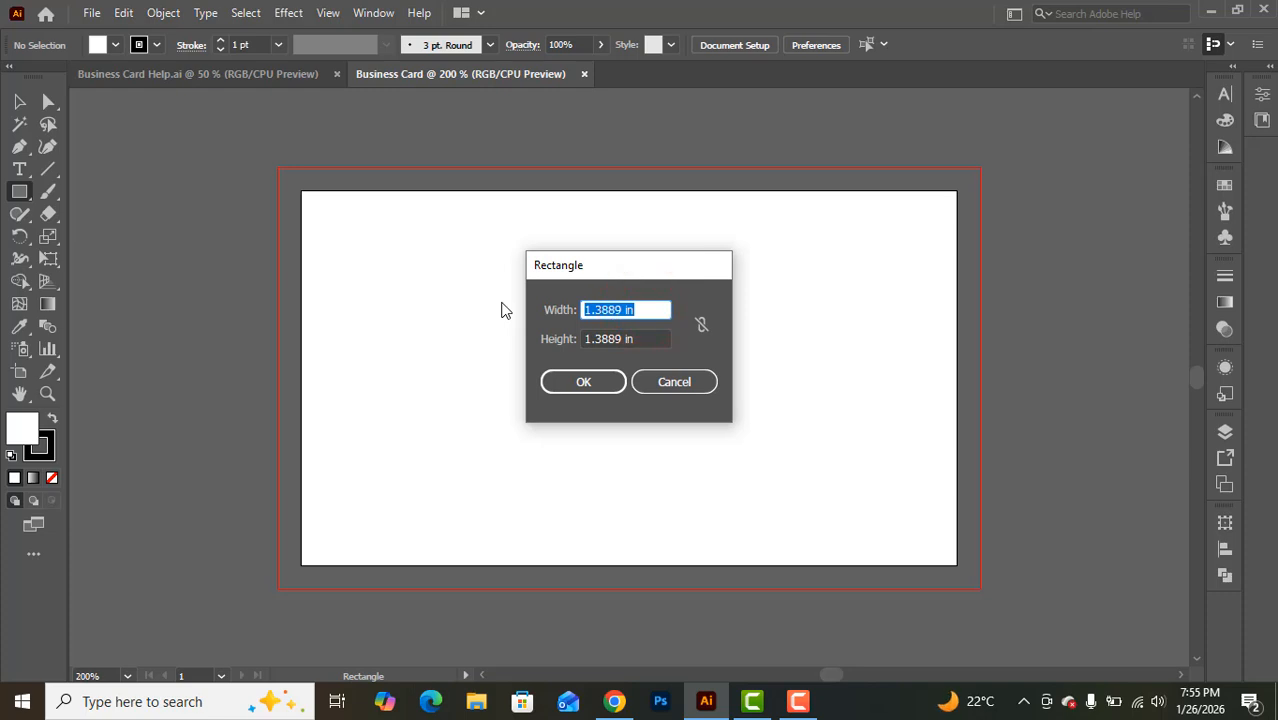
type("3.25")
left_click(649, 339)
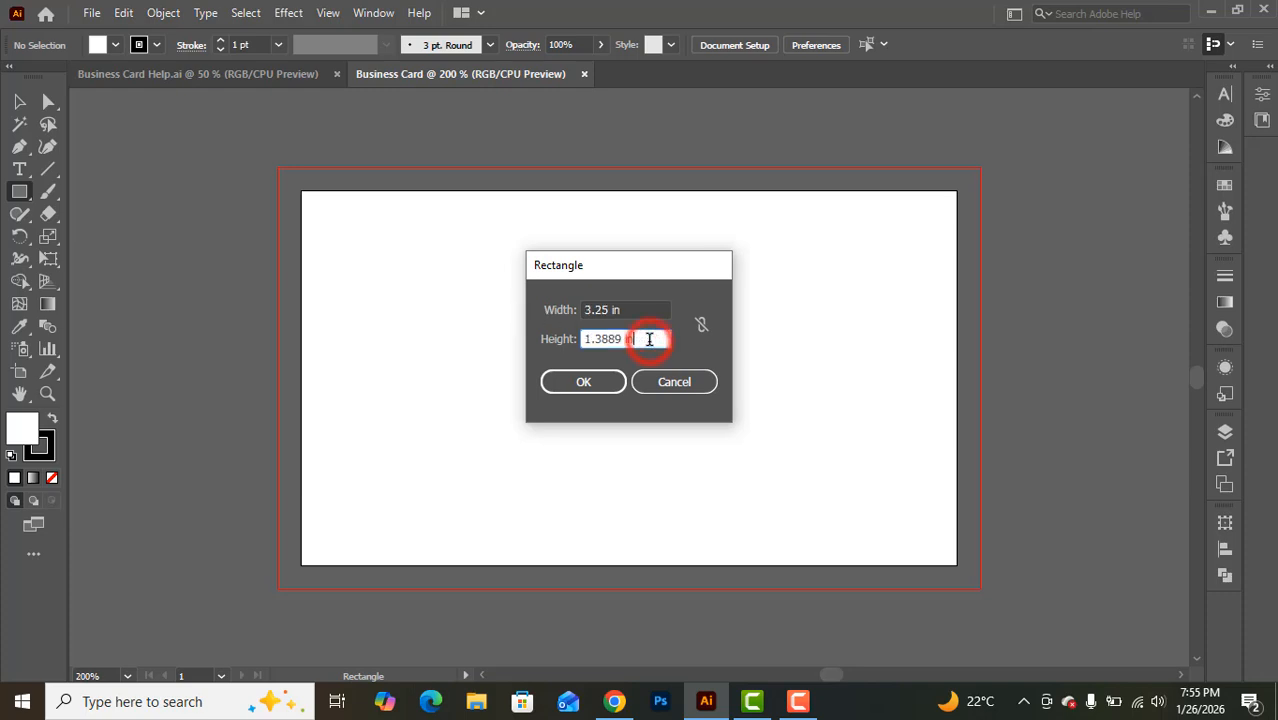
key("BackSpace")
key("BackSpace")
key("BackSpace")
key("BackSpace")
key("BackSpace")
key("BackSpace")
key("BackSpace")
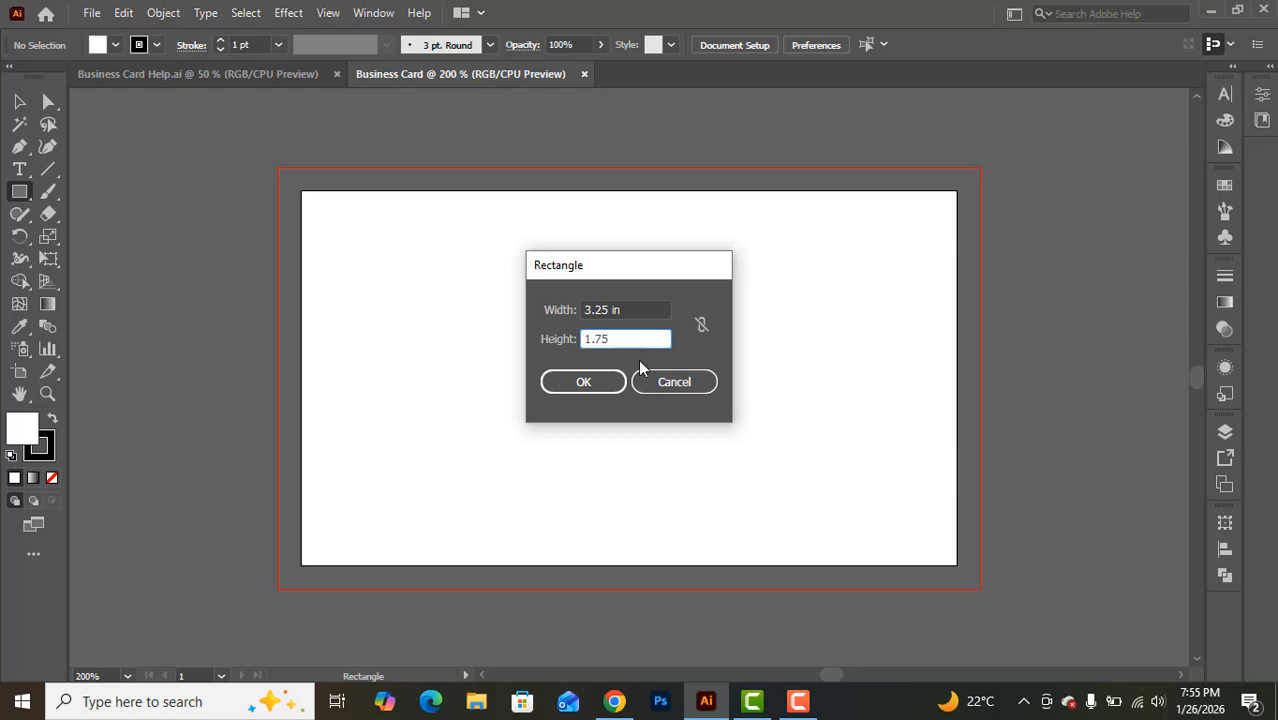
left_click(601, 377)
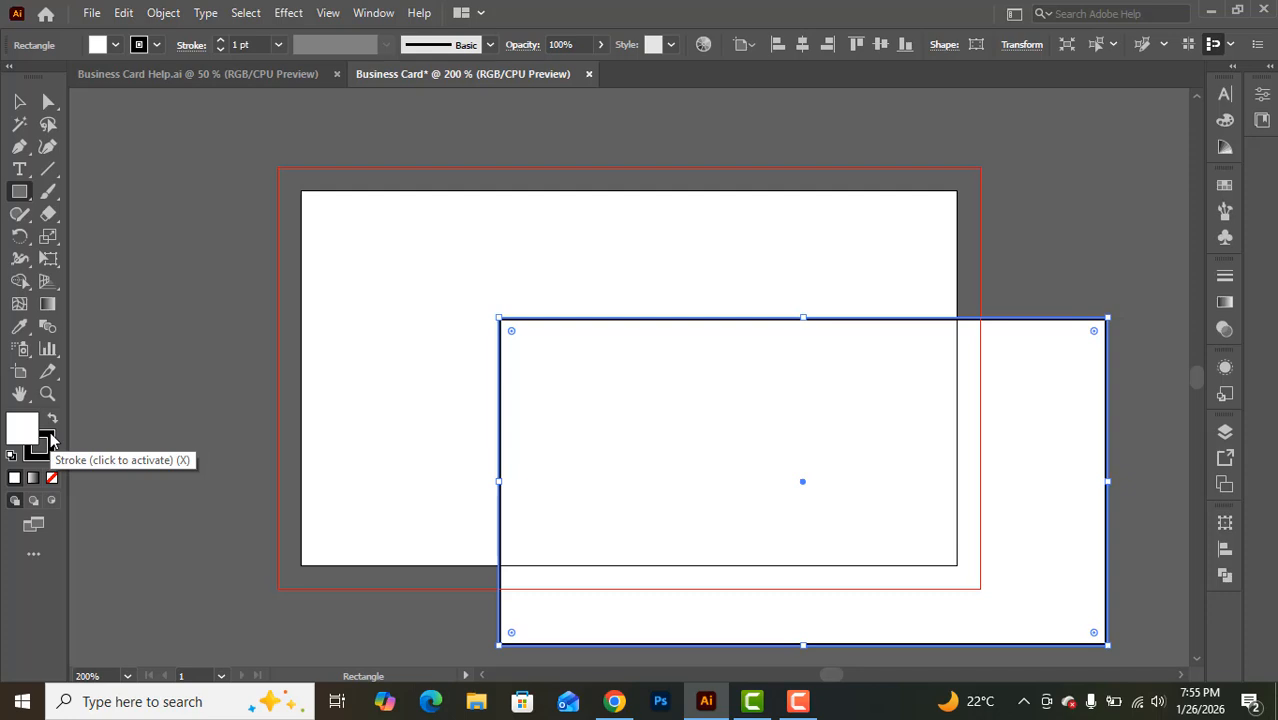
Remove the stroke from the rectangle and make its white fill the active colour
left_click(48, 440)
left_click(52, 478)
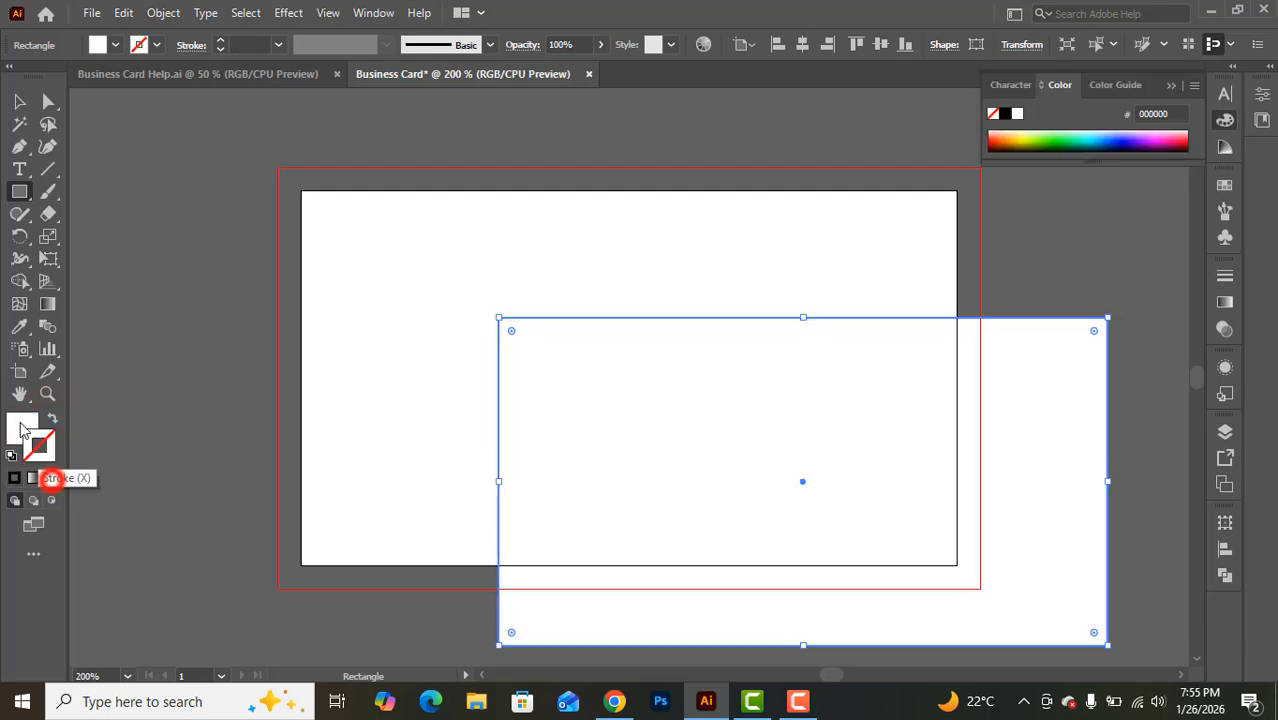
left_click(22, 428)
Move the rectangle onto the artboard and centre it horizontally and vertically
left_click(18, 101)
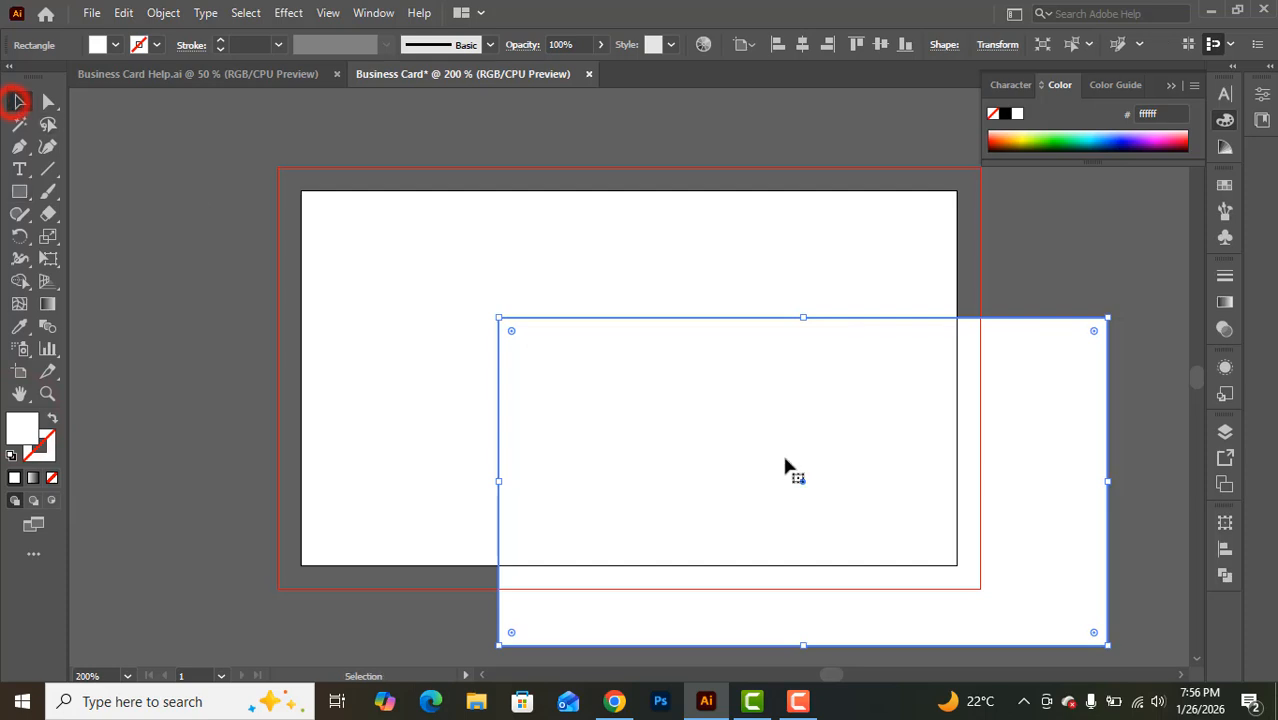
left_click_drag(765, 442, 656, 378)
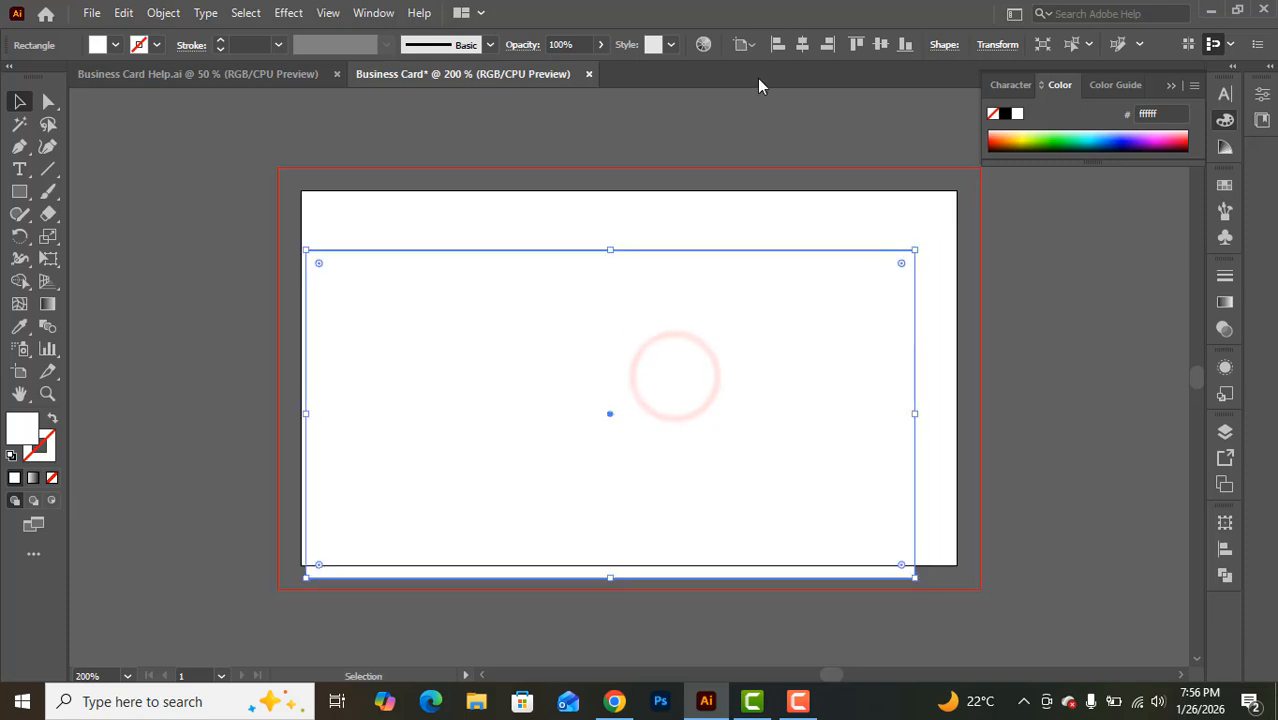
left_click(804, 44)
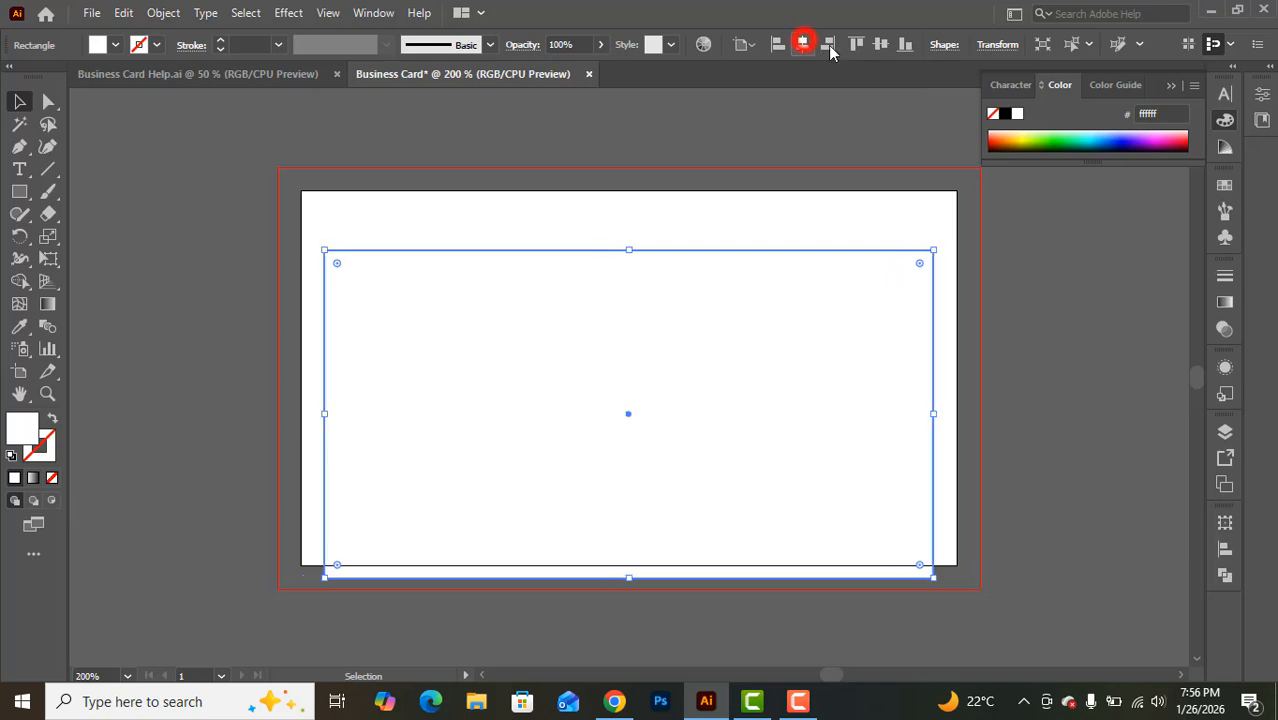
left_click(881, 45)
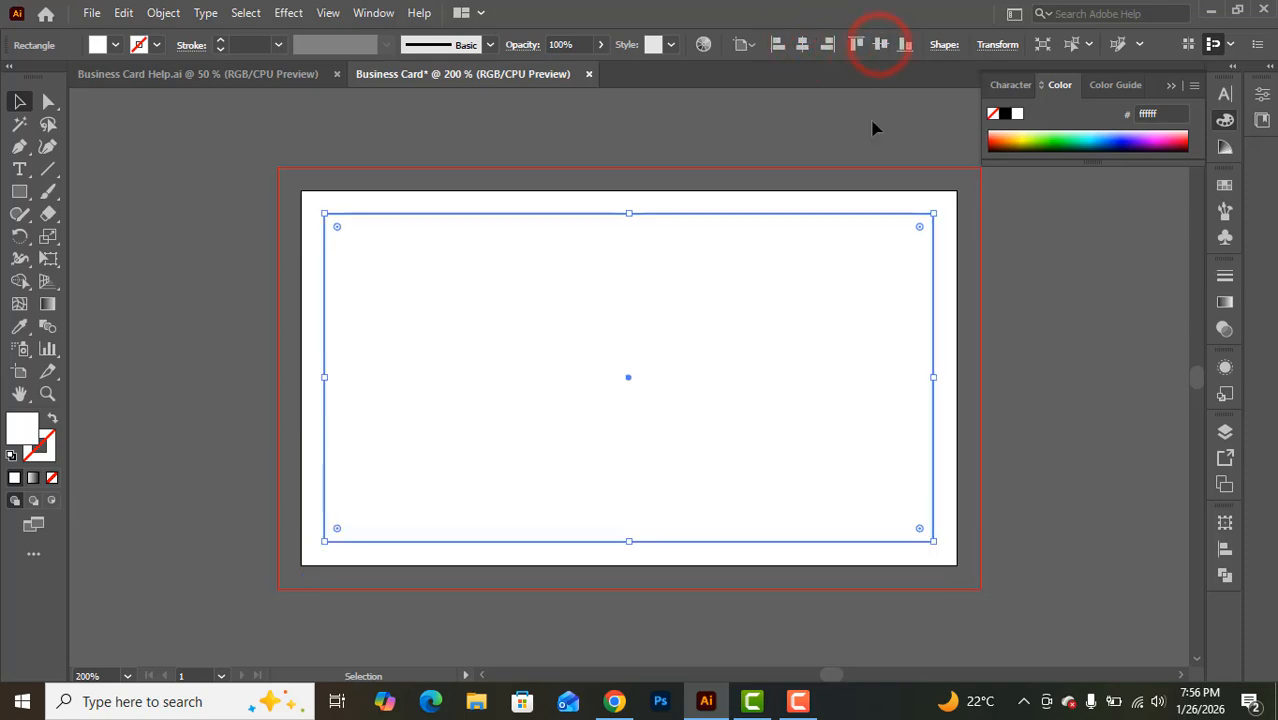
Try converting the centred rectangle into locked guides, and undo the guide conversion
right_click(809, 218)
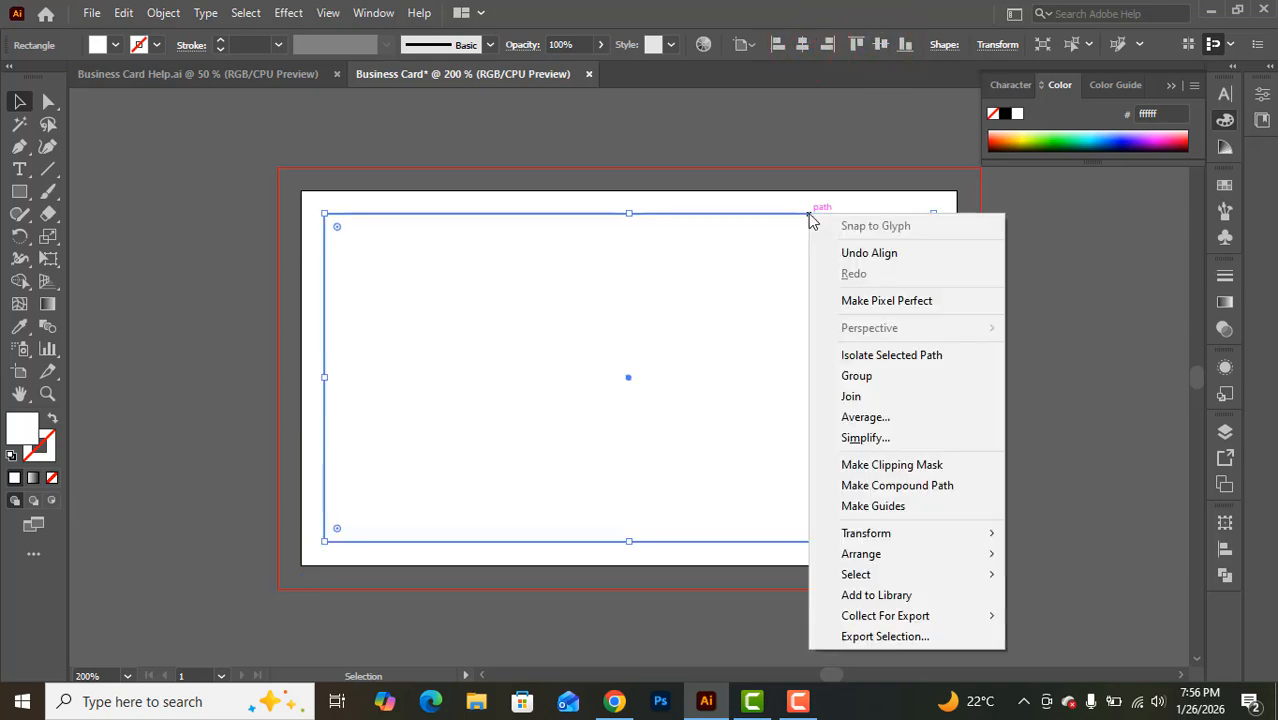
left_click(904, 513)
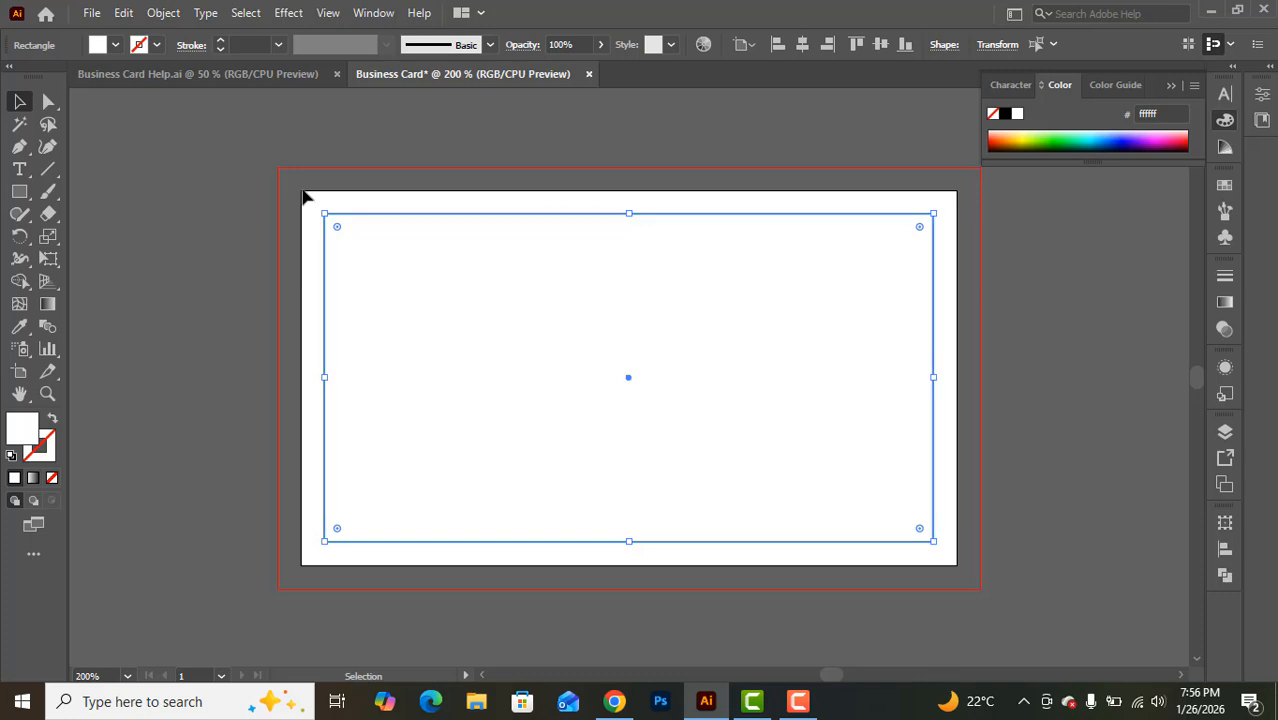
right_click(579, 214)
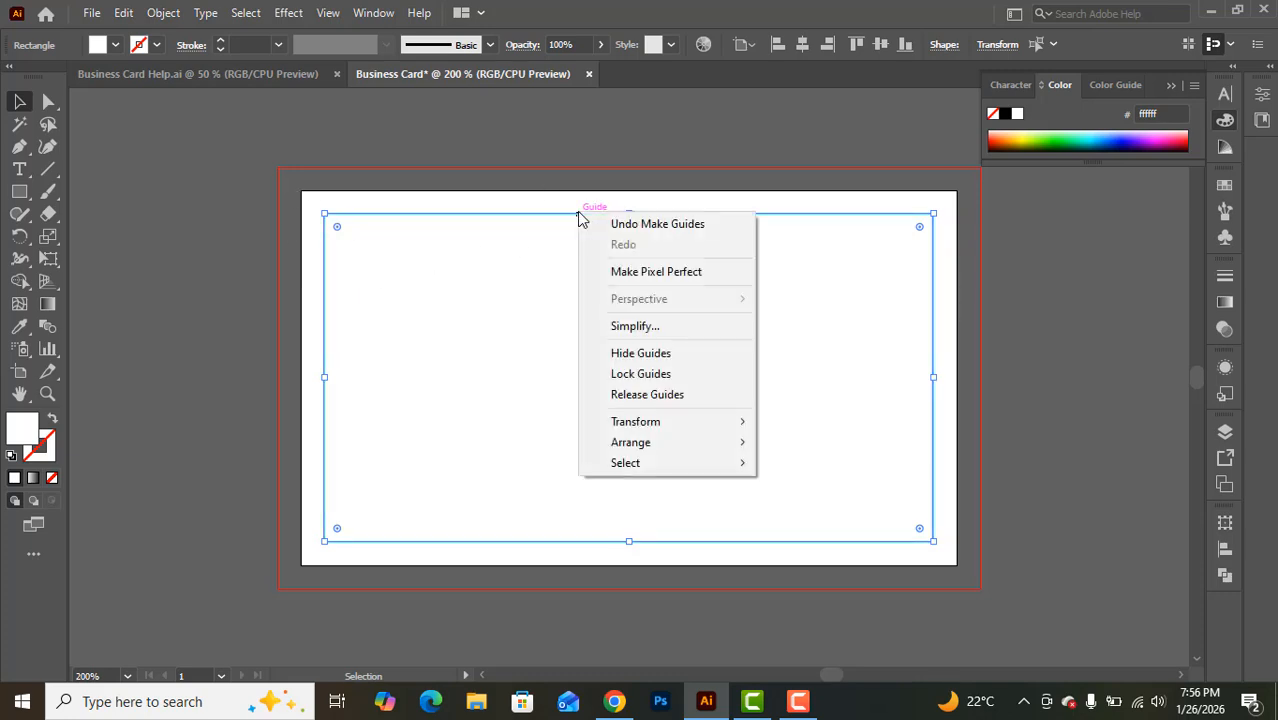
left_click(652, 373)
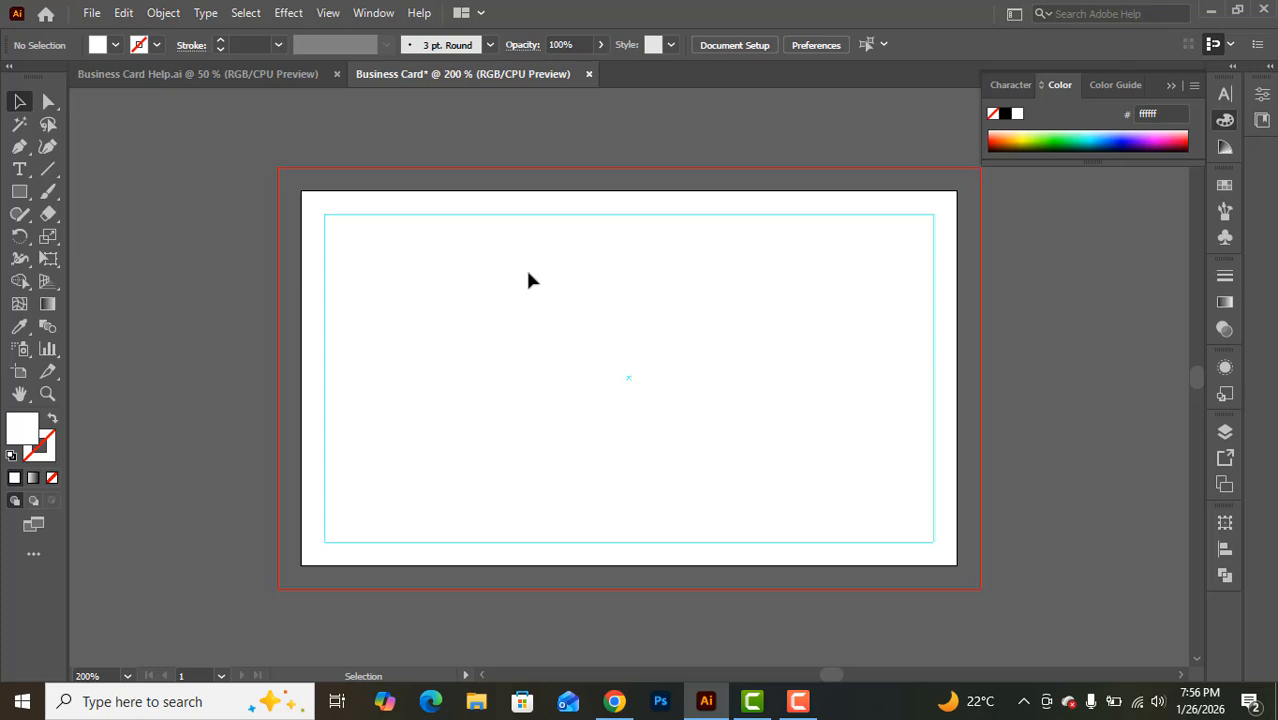
key("ctrl+z")
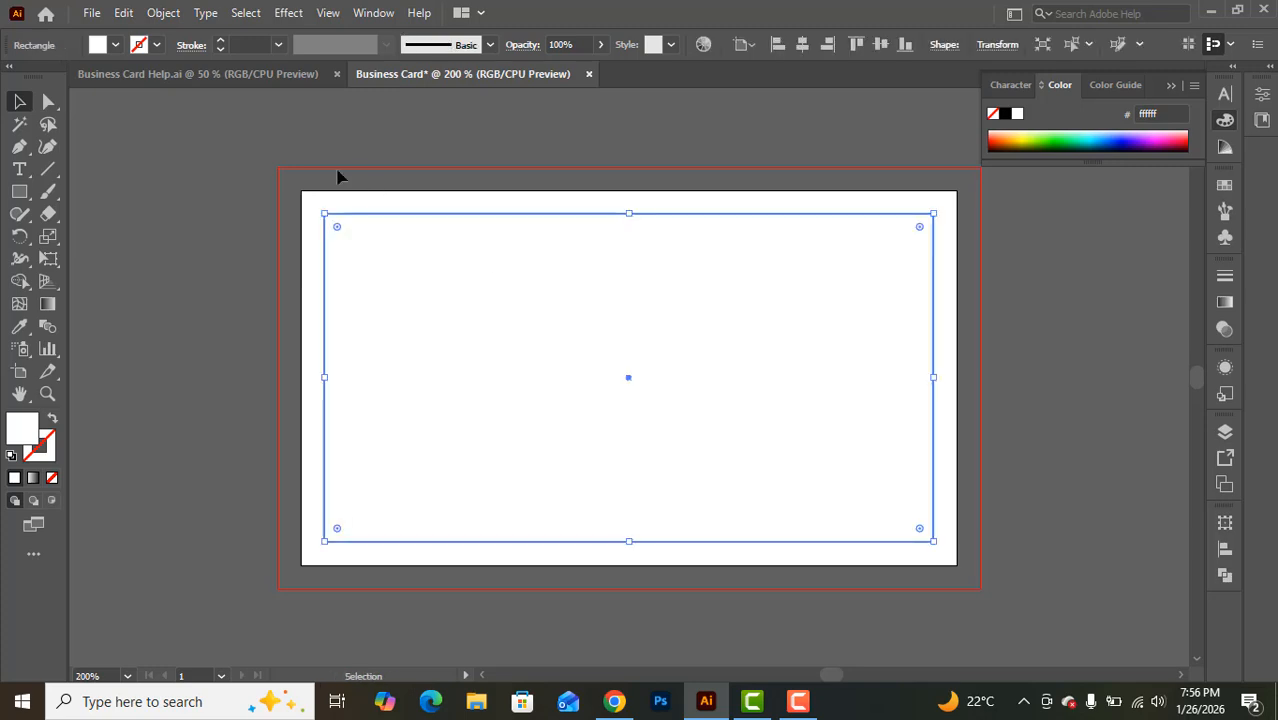
left_click(216, 186)
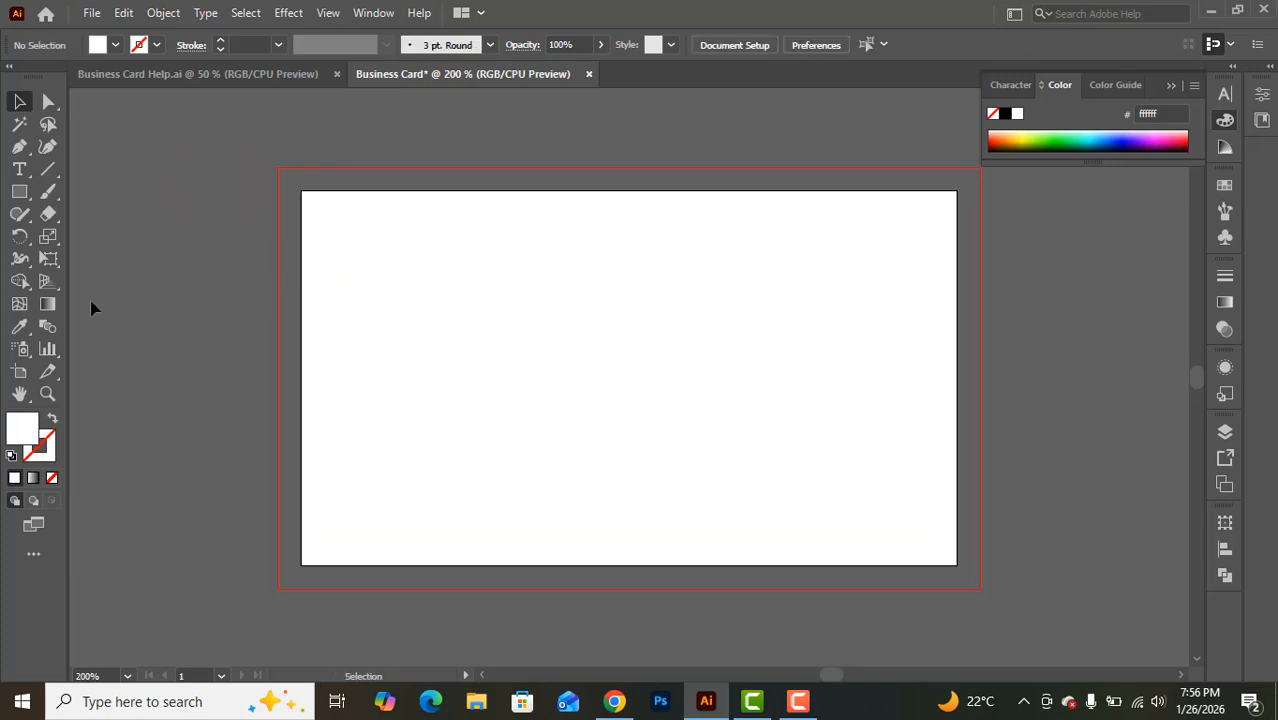
Draw a second rectangle covering the full bleed area, corner to corner, and deselect it
left_click_drag(19, 191, 140, 200)
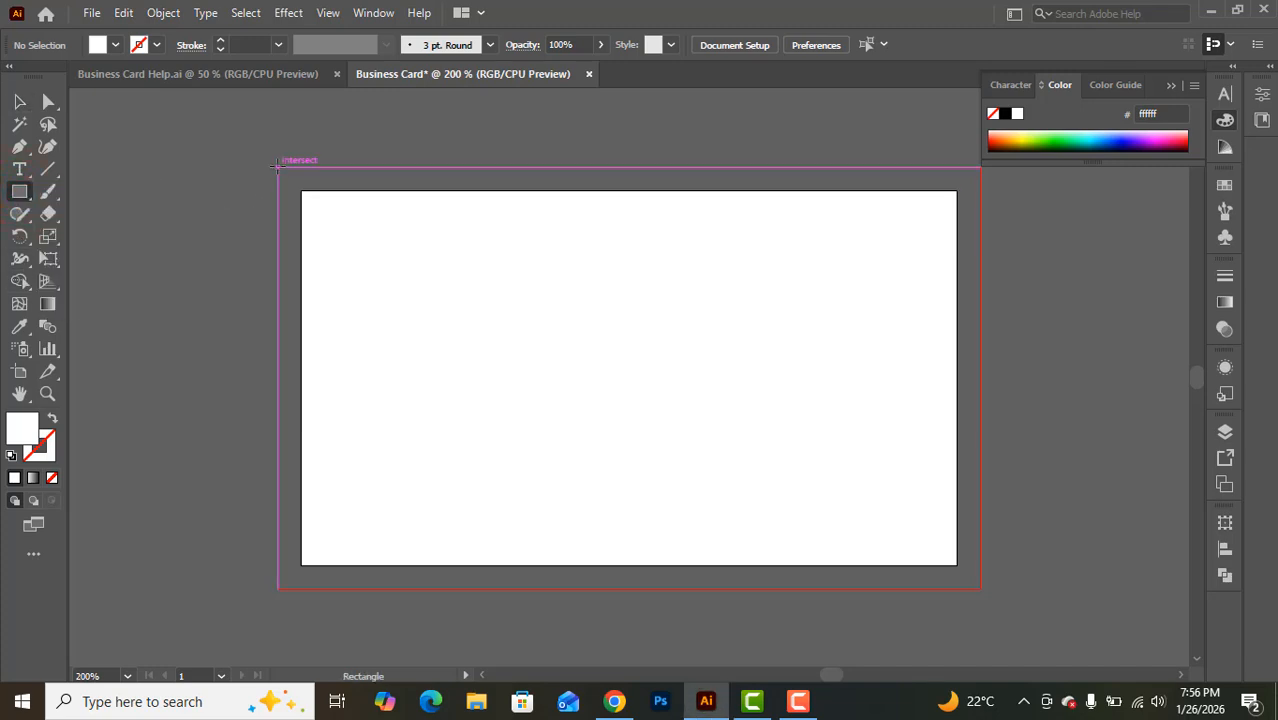
left_click_drag(278, 168, 982, 591)
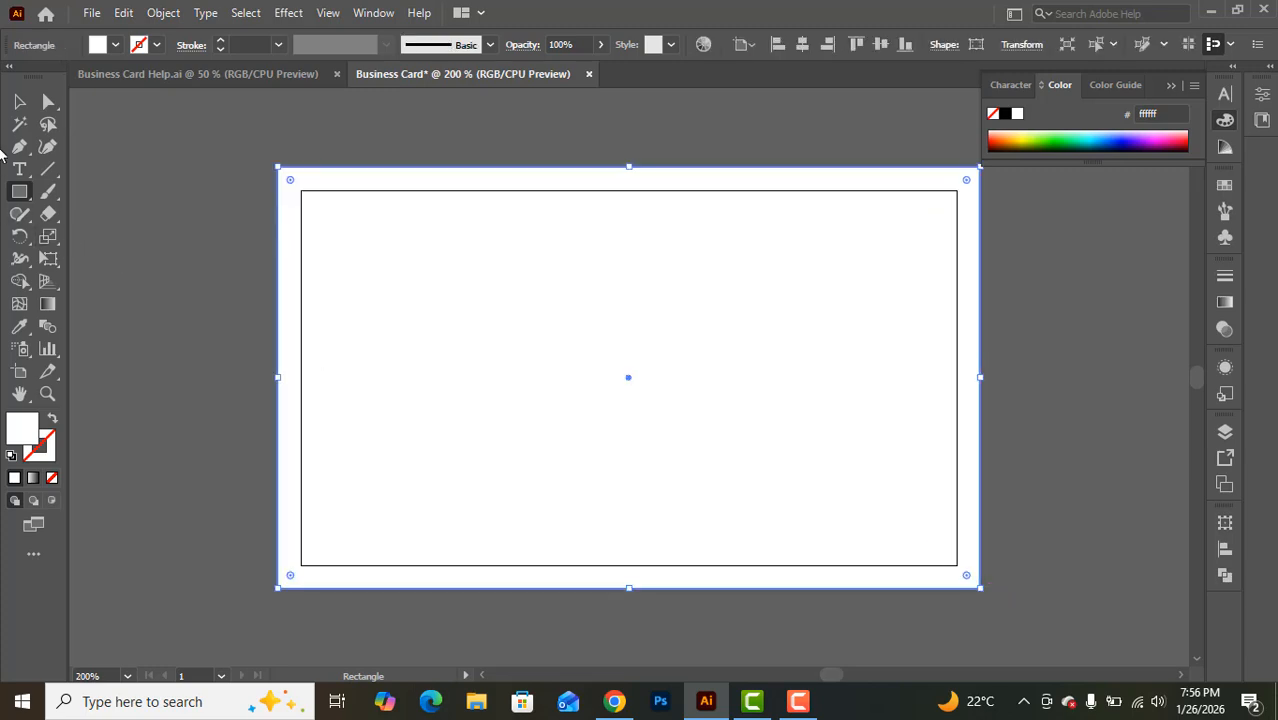
left_click(18, 103)
left_click(163, 240)
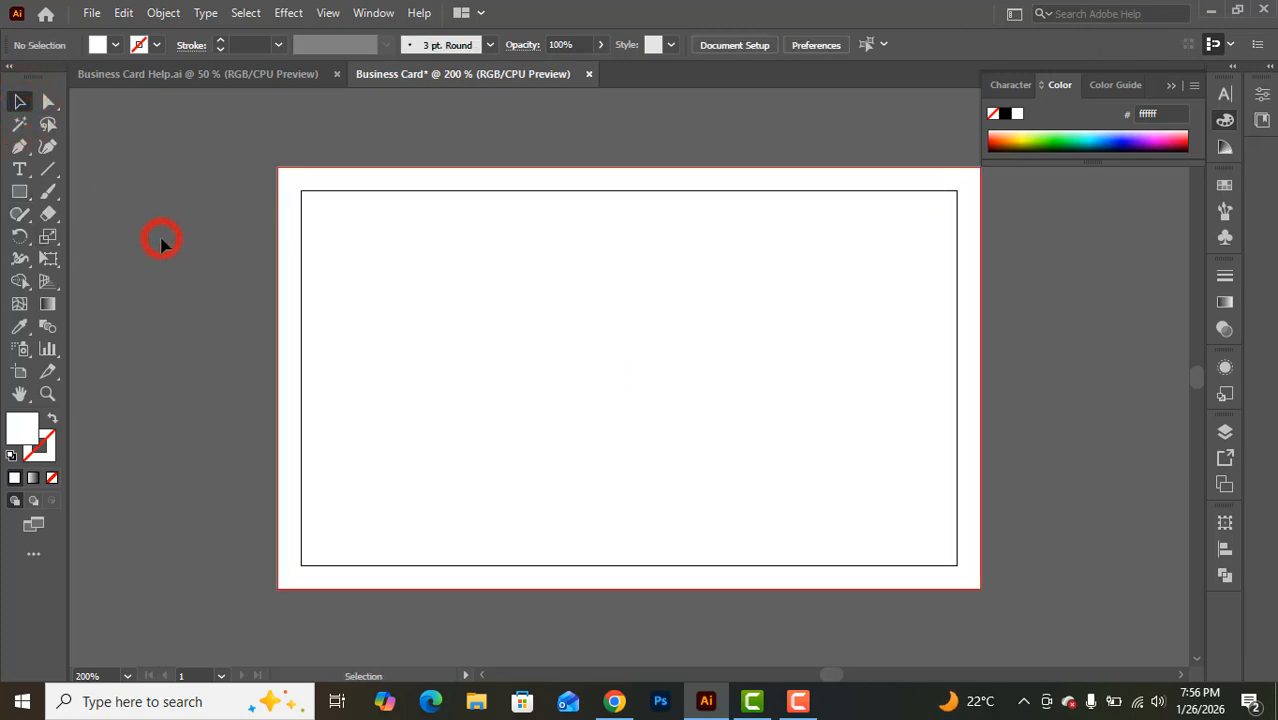
Select both the bleed and margin rectangles on the card and collapse the open Color panel
left_click_drag(221, 150, 1024, 536)
left_click(1170, 90)
scroll(1008, 328, "down", 2)
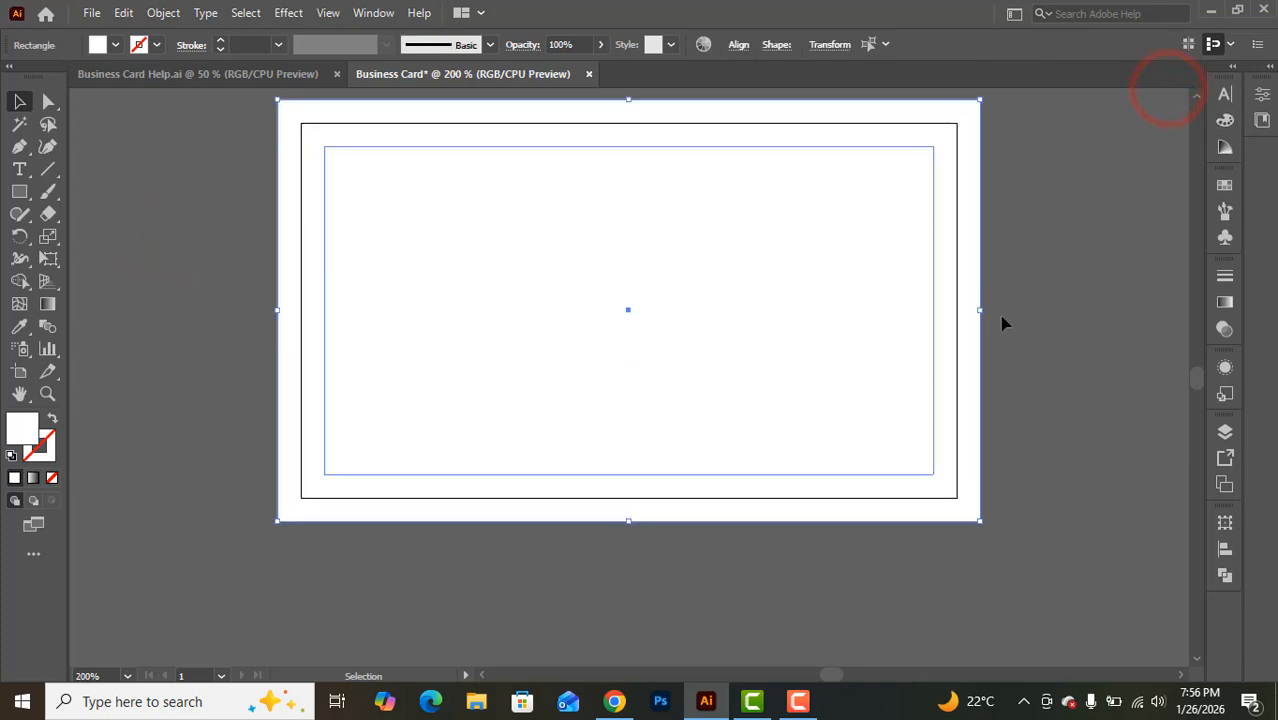
scroll(1003, 326, "up", 2)
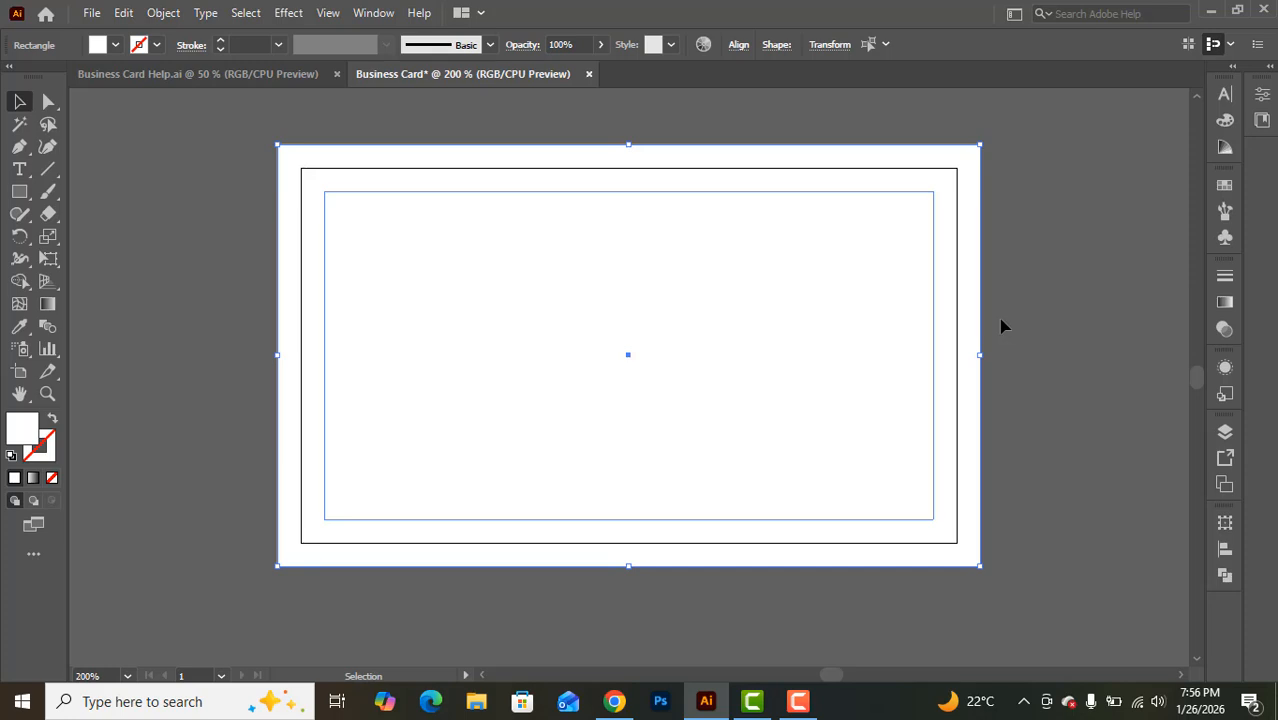
Duplicate the 3.5 x 2 in artboard together with its rectangles, placing the copy directly below the original with a narrow gap
key("ctrl+minus")
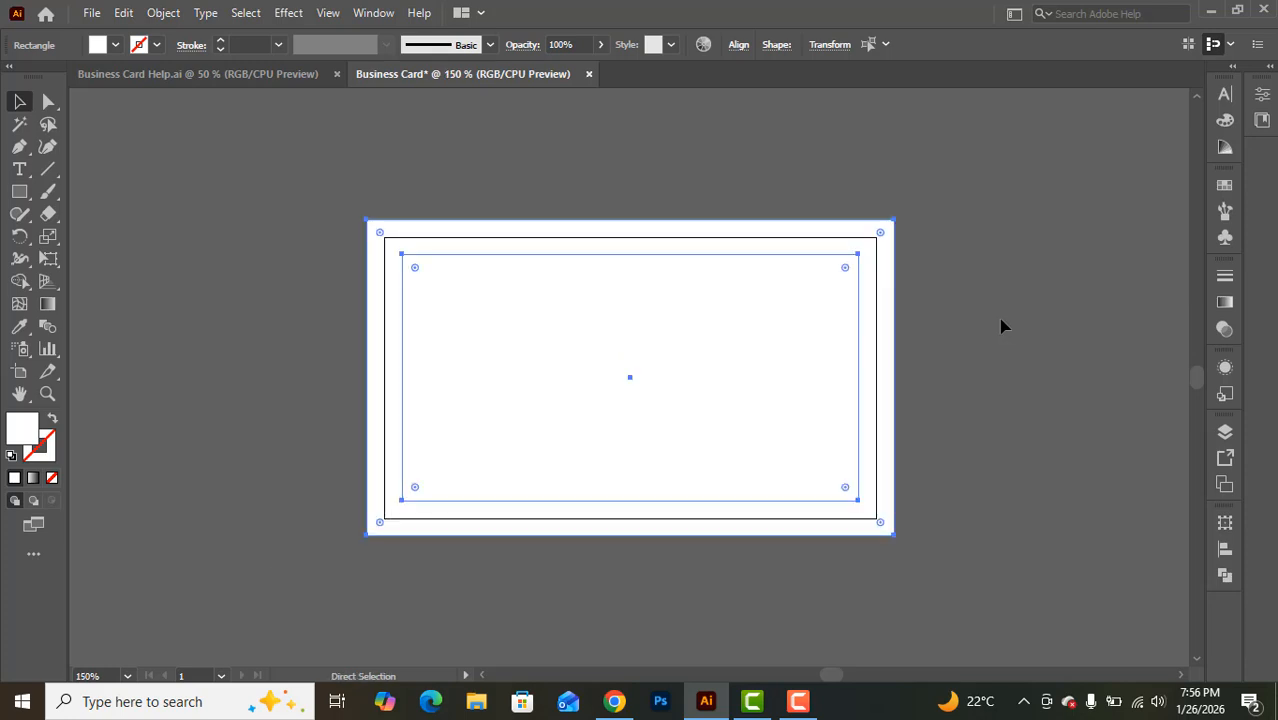
scroll(1000, 328, "down", 3)
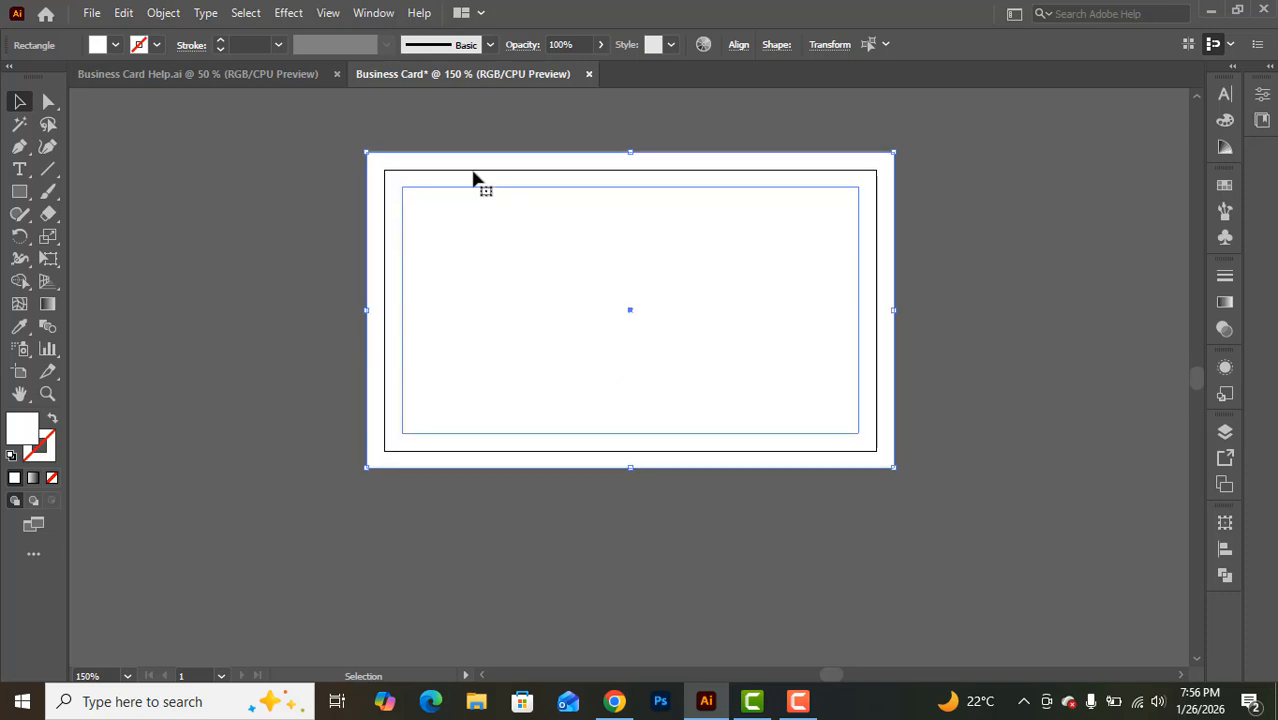
left_click(305, 155)
key("ctrl+a")
scroll(1013, 462, "down", 3)
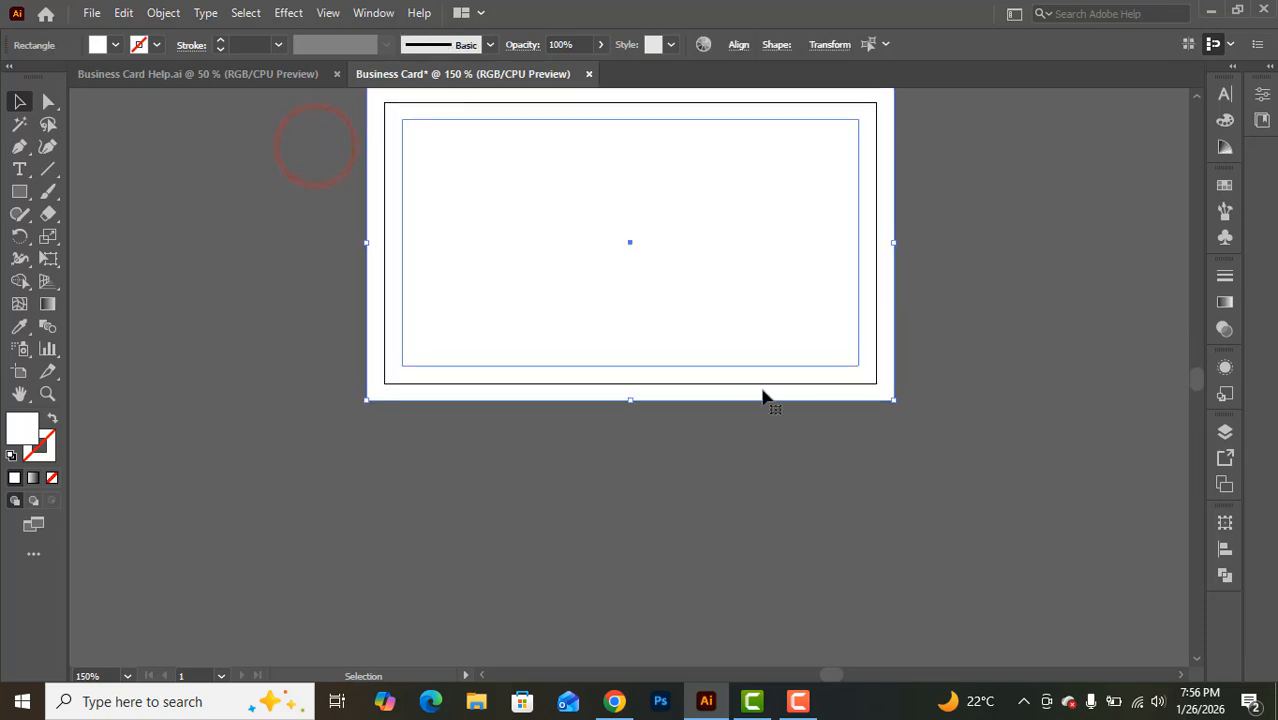
scroll(750, 390, "up", 2)
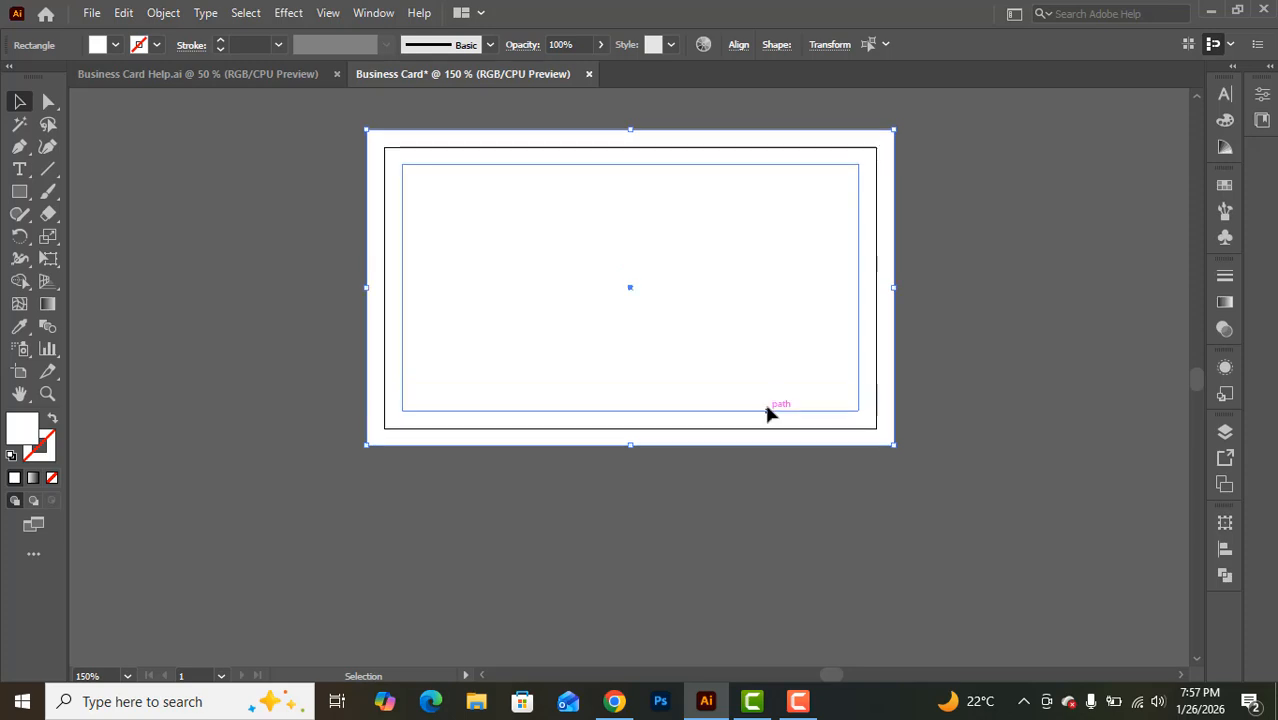
scroll(766, 405, "down", 1)
key("ctrl+1")
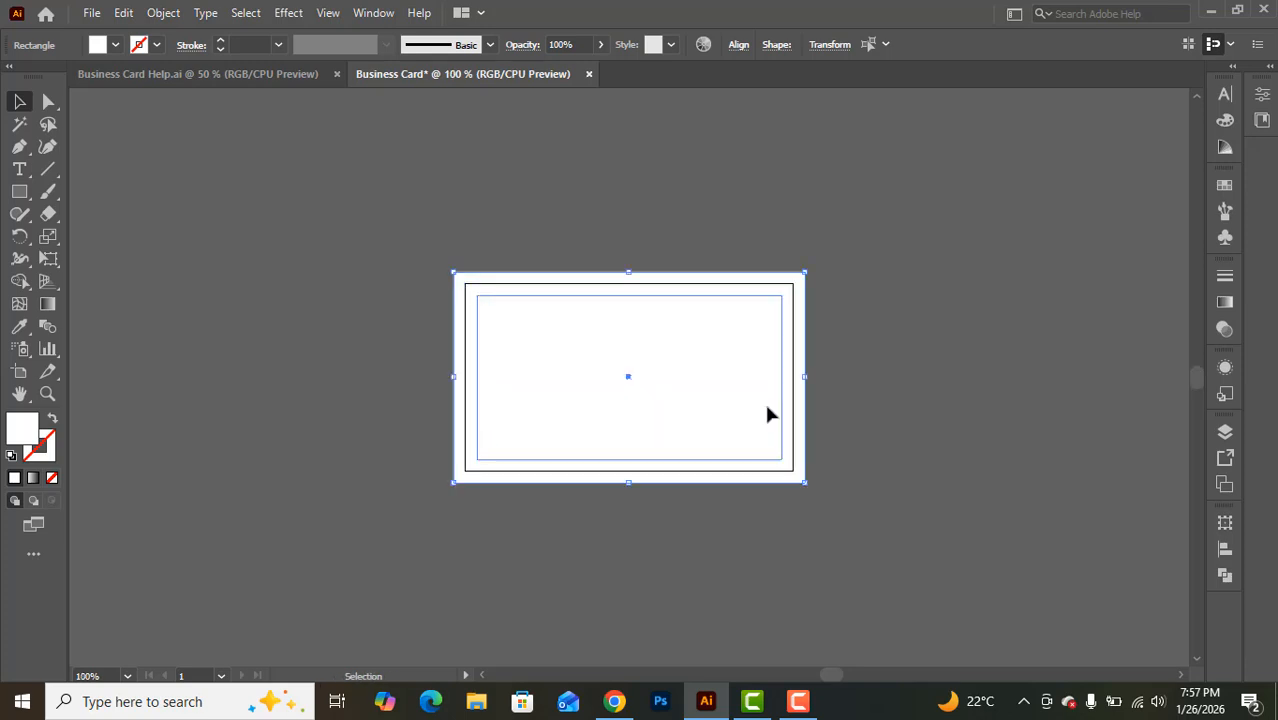
scroll(766, 407, "down", 3)
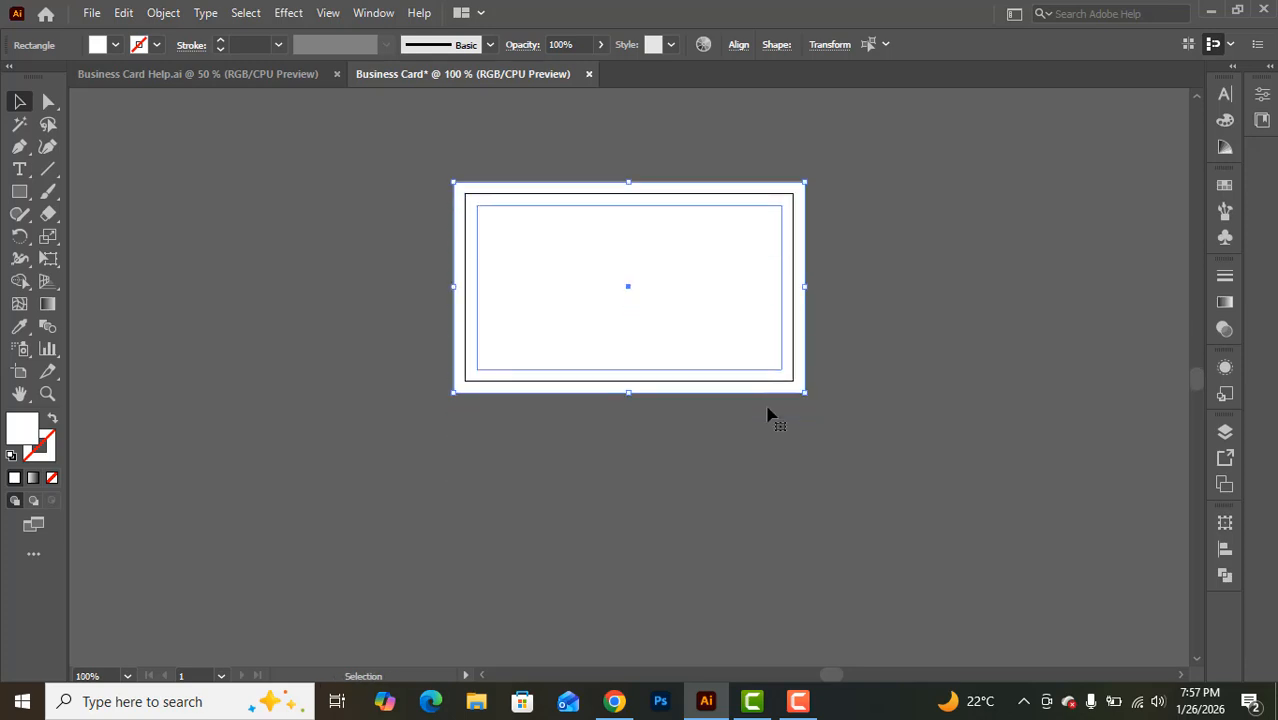
left_click(386, 172)
left_click_drag(386, 172, 912, 463)
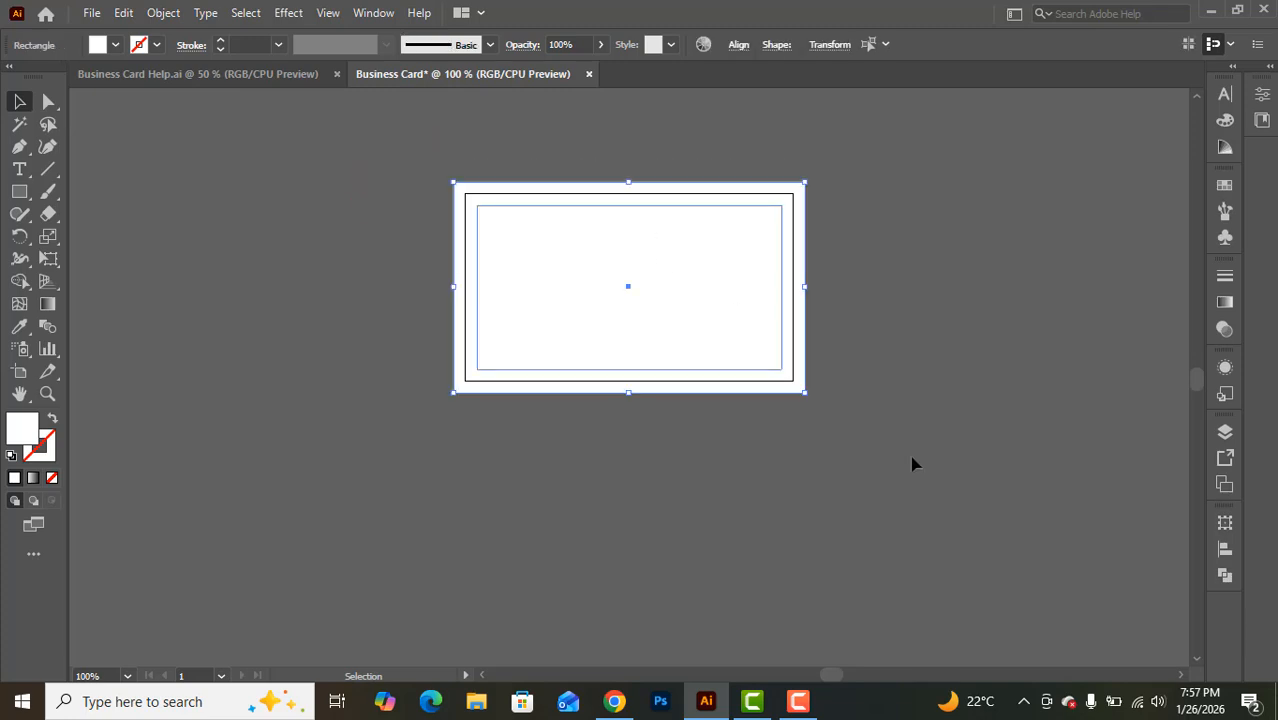
left_click(20, 376)
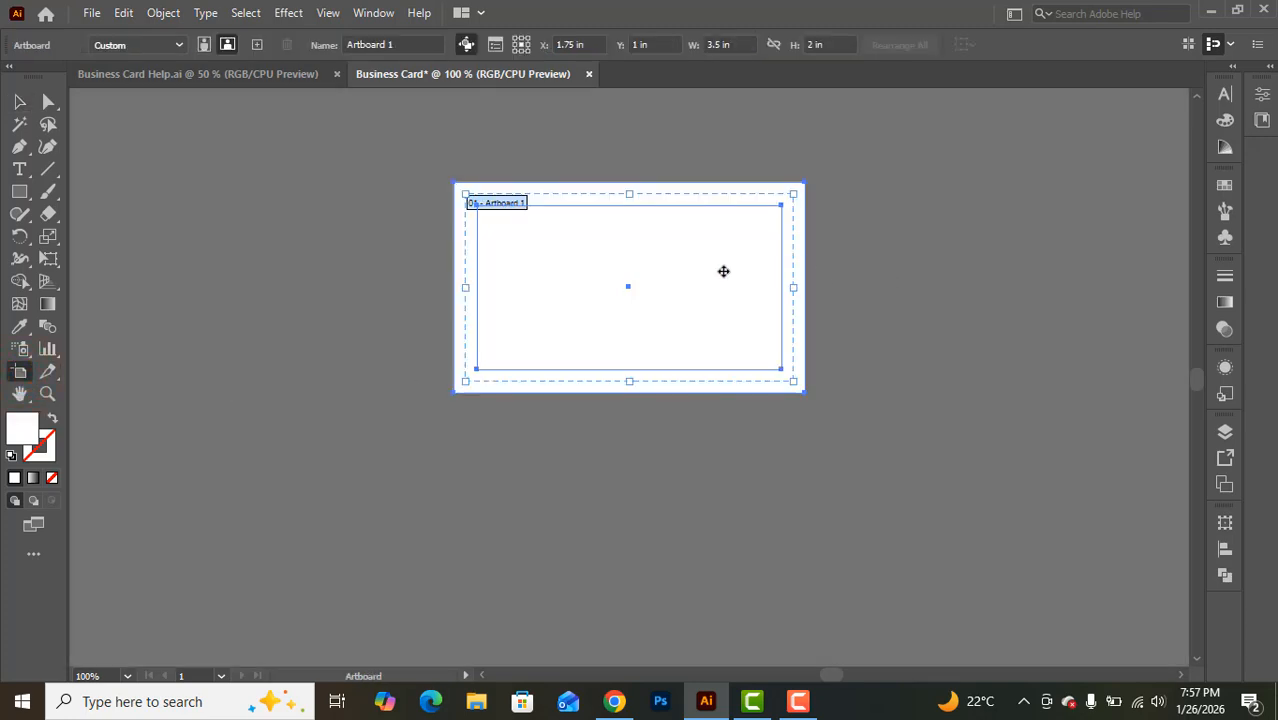
left_click_drag(710, 254, 707, 473)
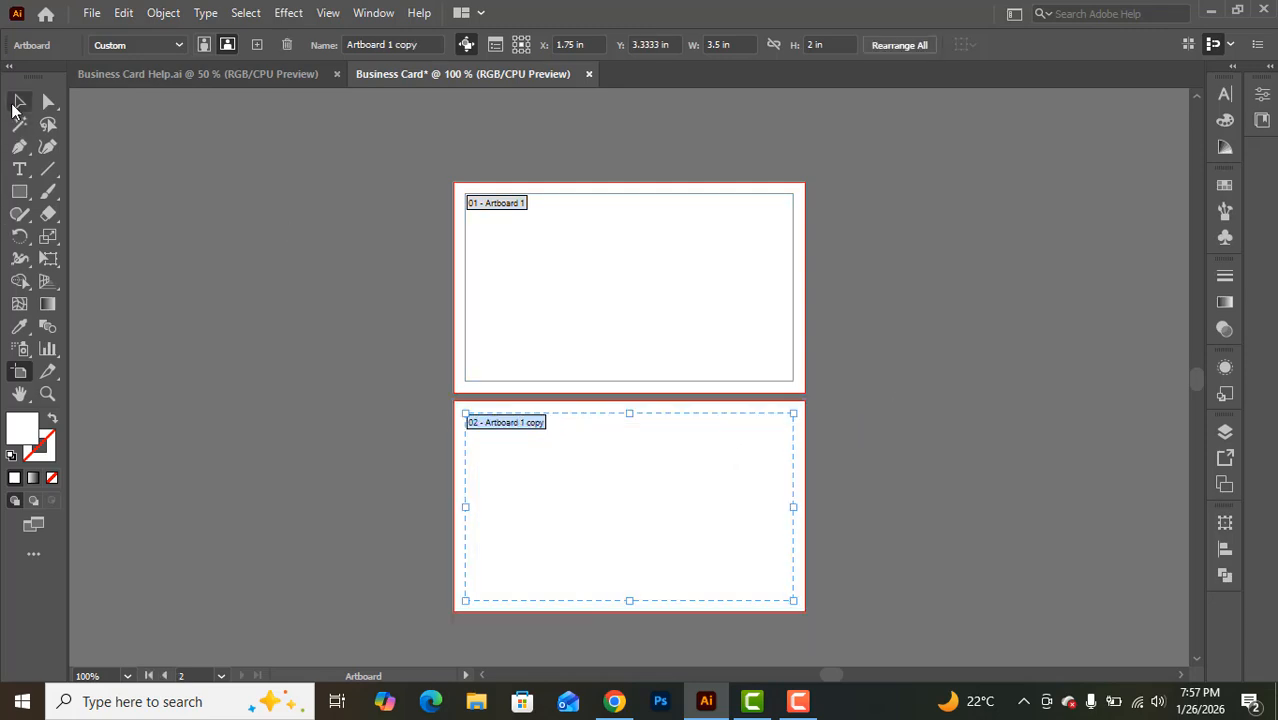
Check the rectangles on both artboards by selecting the pair on each artboard in turn
left_click(19, 101)
left_click_drag(419, 175, 853, 282)
scroll(860, 280, "up", 1)
scroll(881, 271, "down", 3)
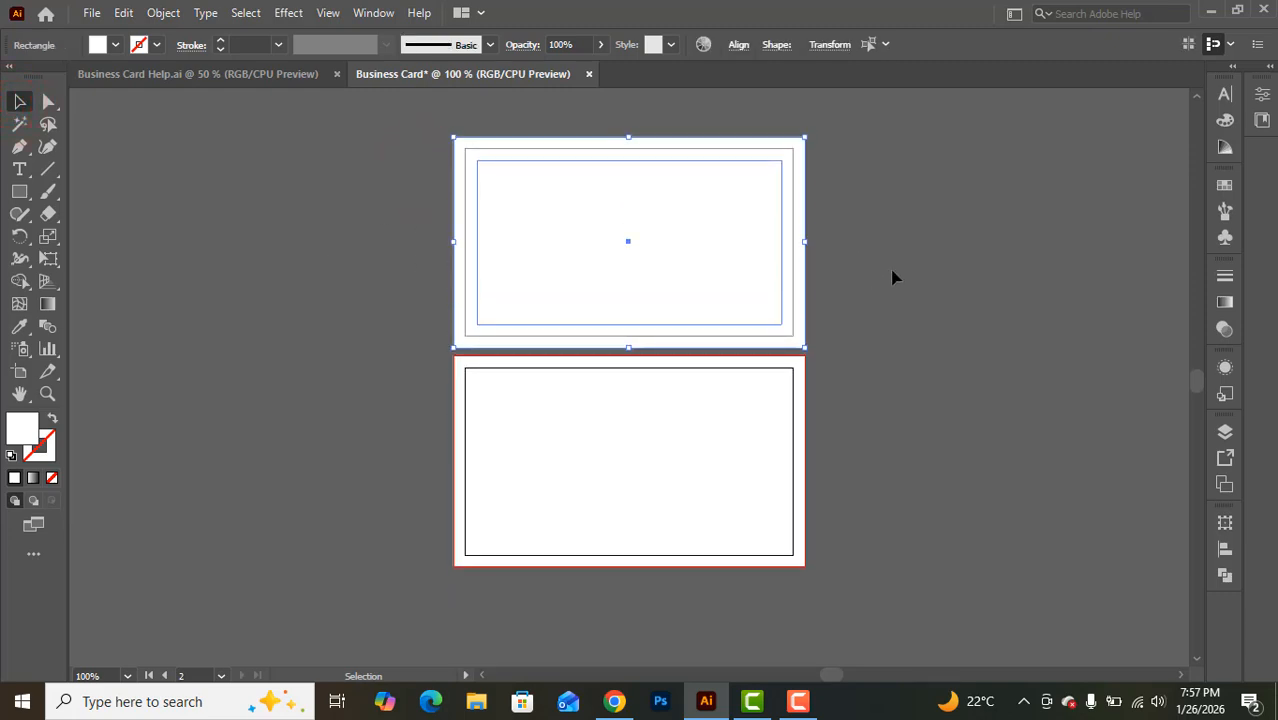
left_click(891, 271)
scroll(642, 258, "up", 3)
left_click_drag(372, 166, 918, 351)
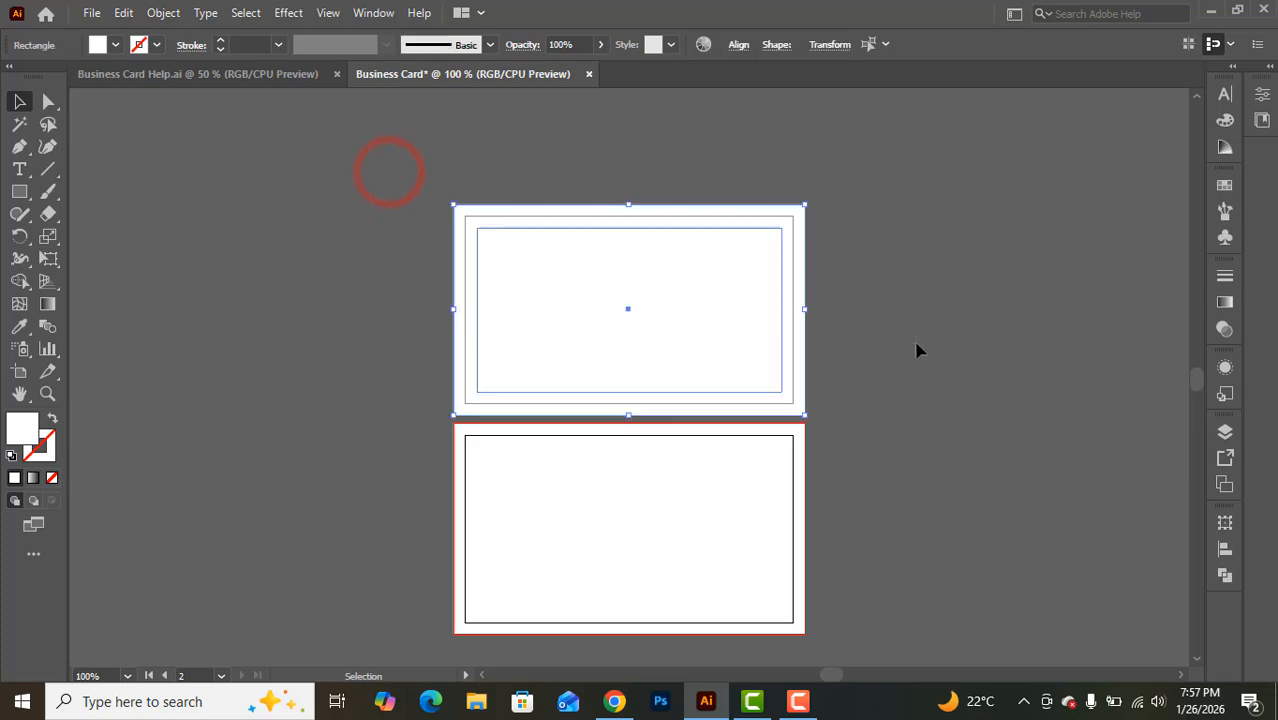
scroll(345, 279, "down", 3)
left_click(345, 300)
left_click_drag(400, 285, 862, 492)
scroll(700, 440, "up", 2)
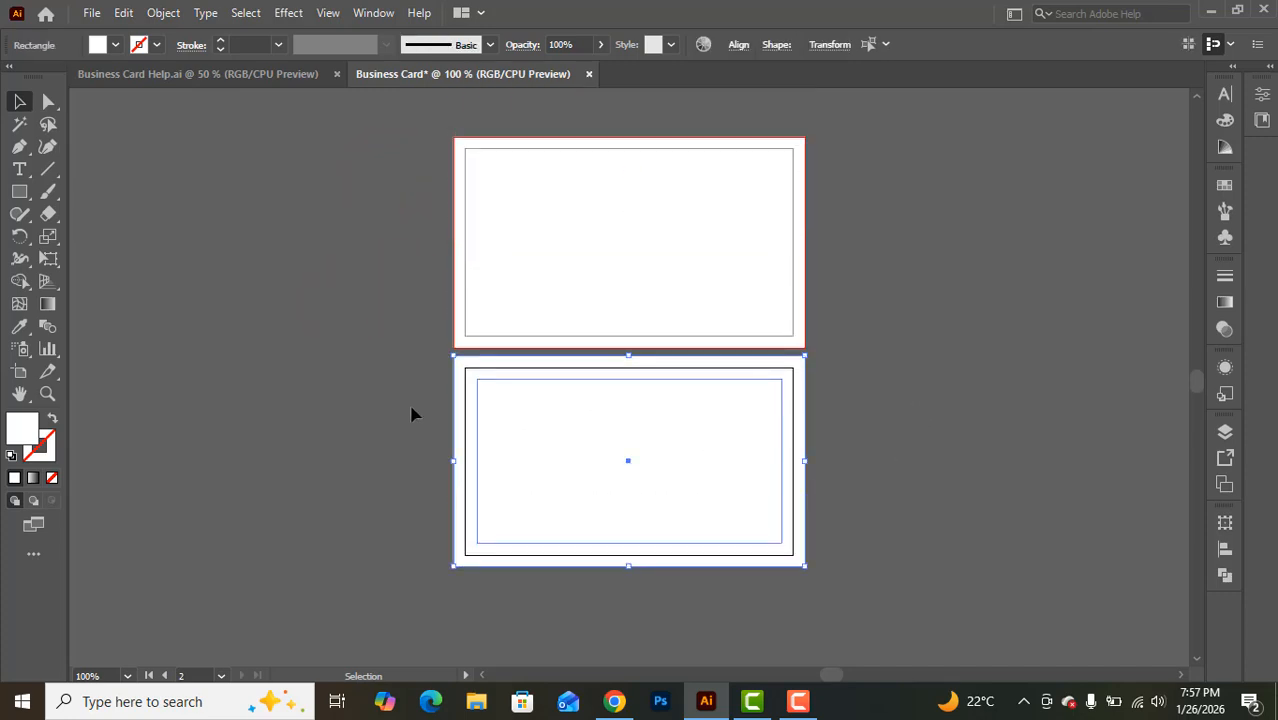
left_click(334, 405)
left_click_drag(391, 365, 903, 549)
scroll(903, 549, "up", 3)
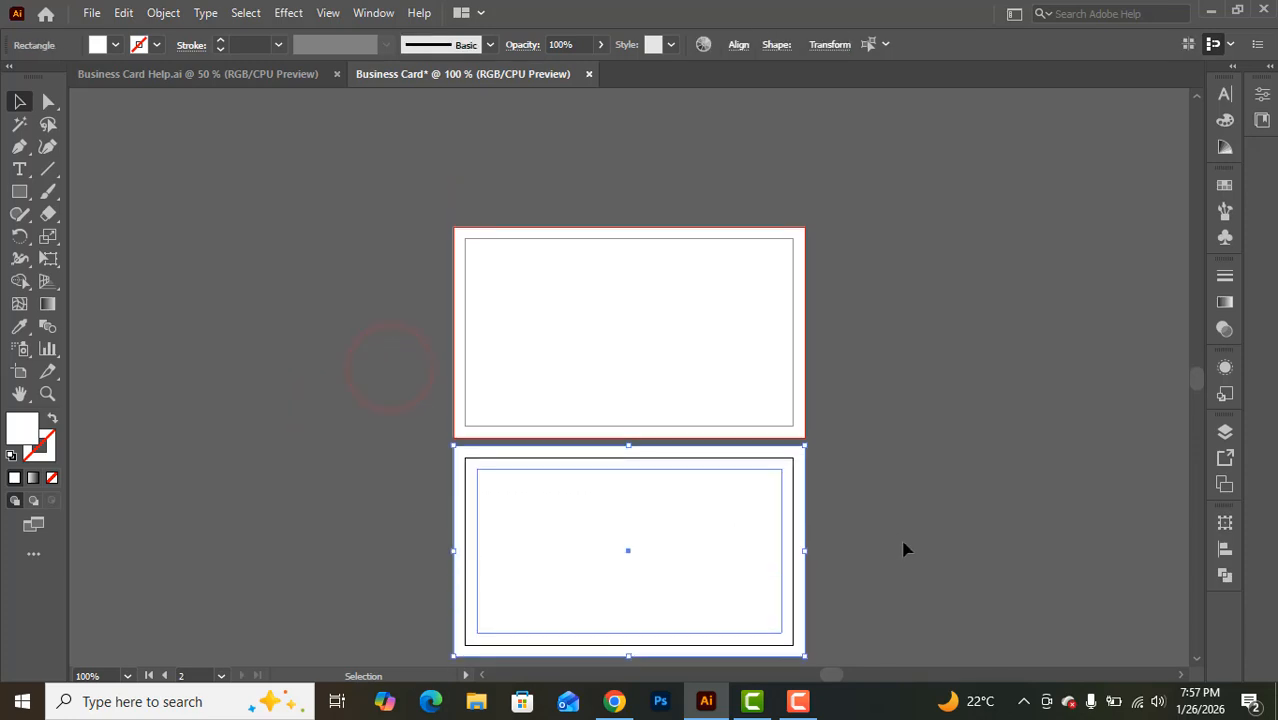
Draw a rectangle on the first artboard from its upper-left bleed corner to the lower bleed edge, ending at about X 2.4 in
scroll(894, 494, "down", 2)
key("ctrl+plus")
key("ctrl+plus")
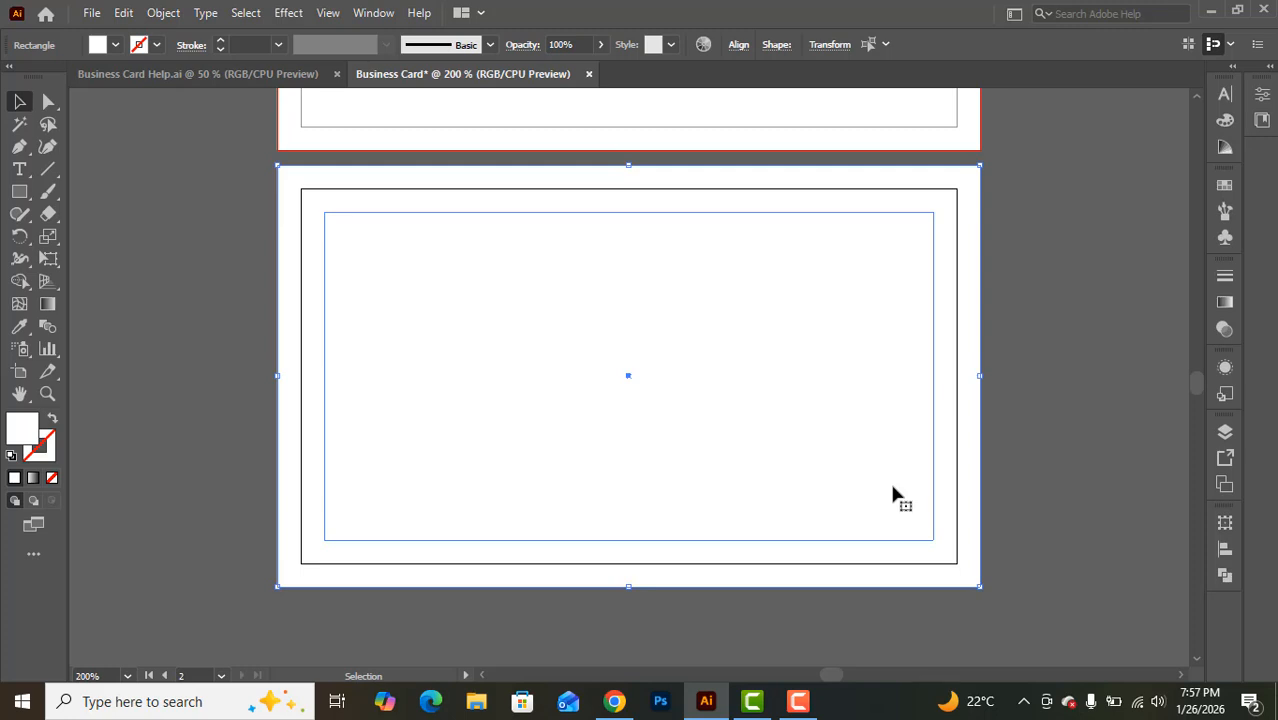
scroll(915, 467, "up", 3)
scroll(915, 477, "up", 6)
scroll(927, 474, "down", 2)
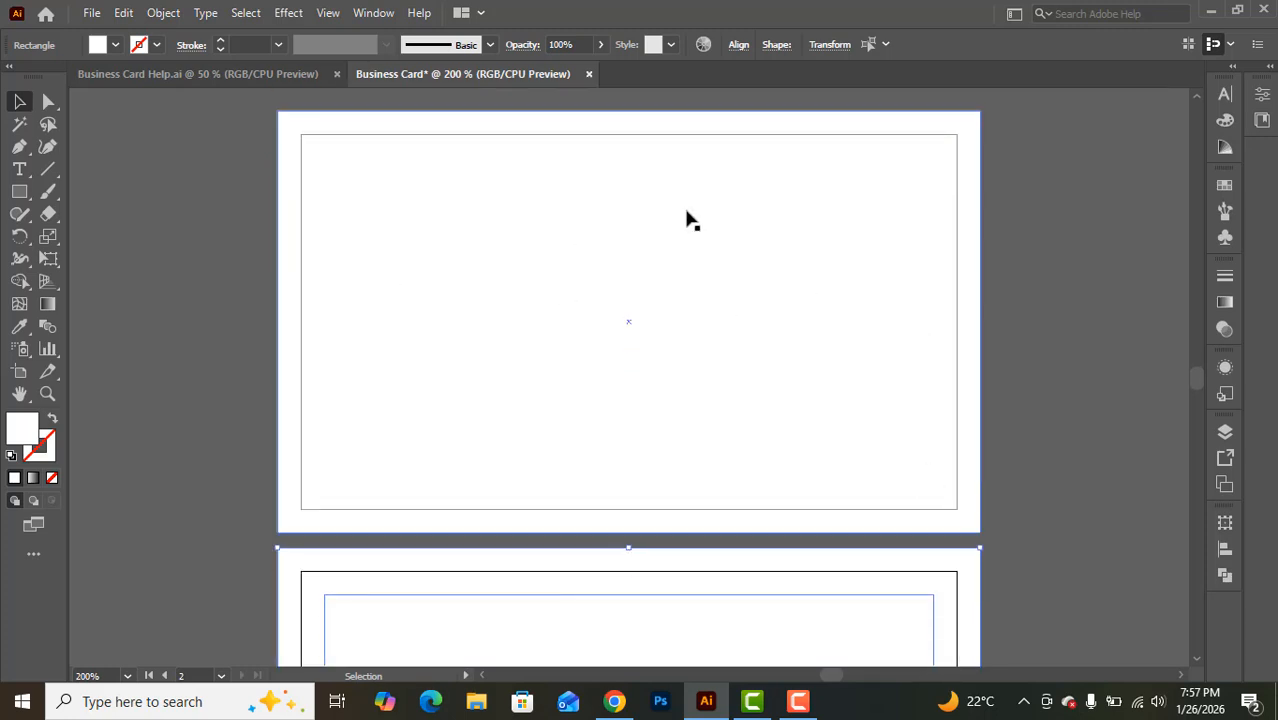
left_click(19, 191)
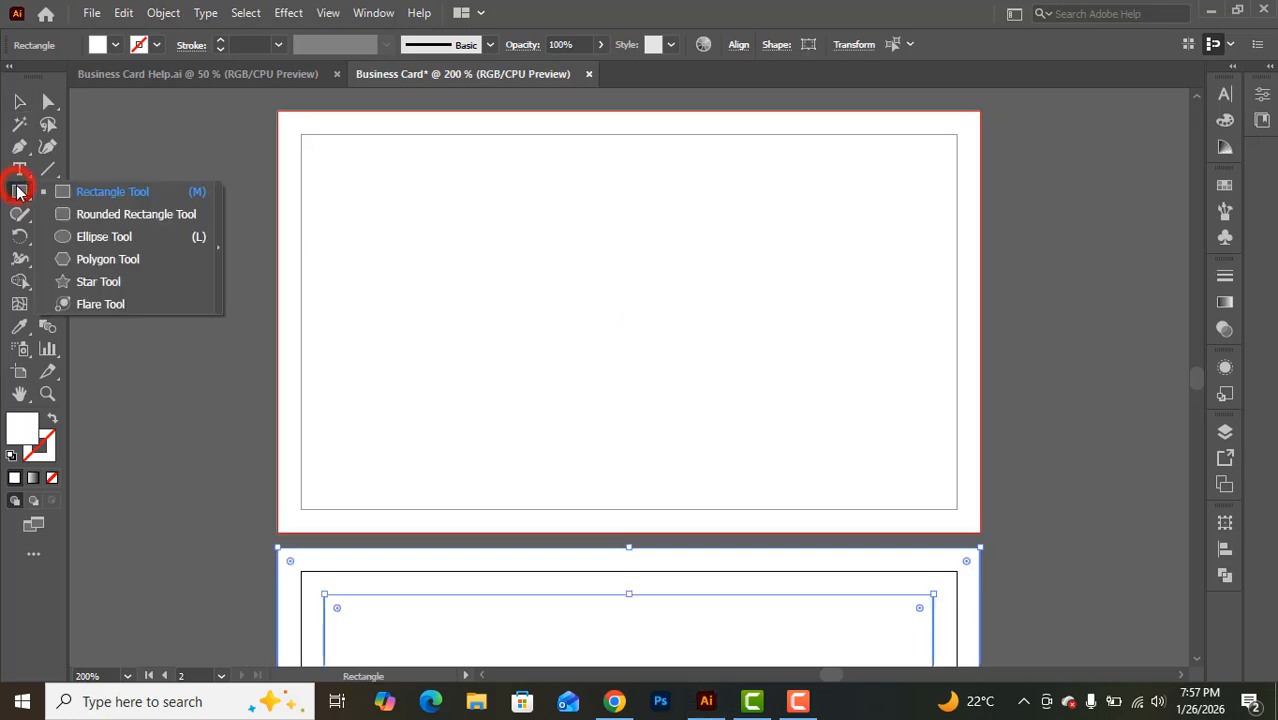
left_click(142, 198)
left_click_drag(277, 111, 751, 532)
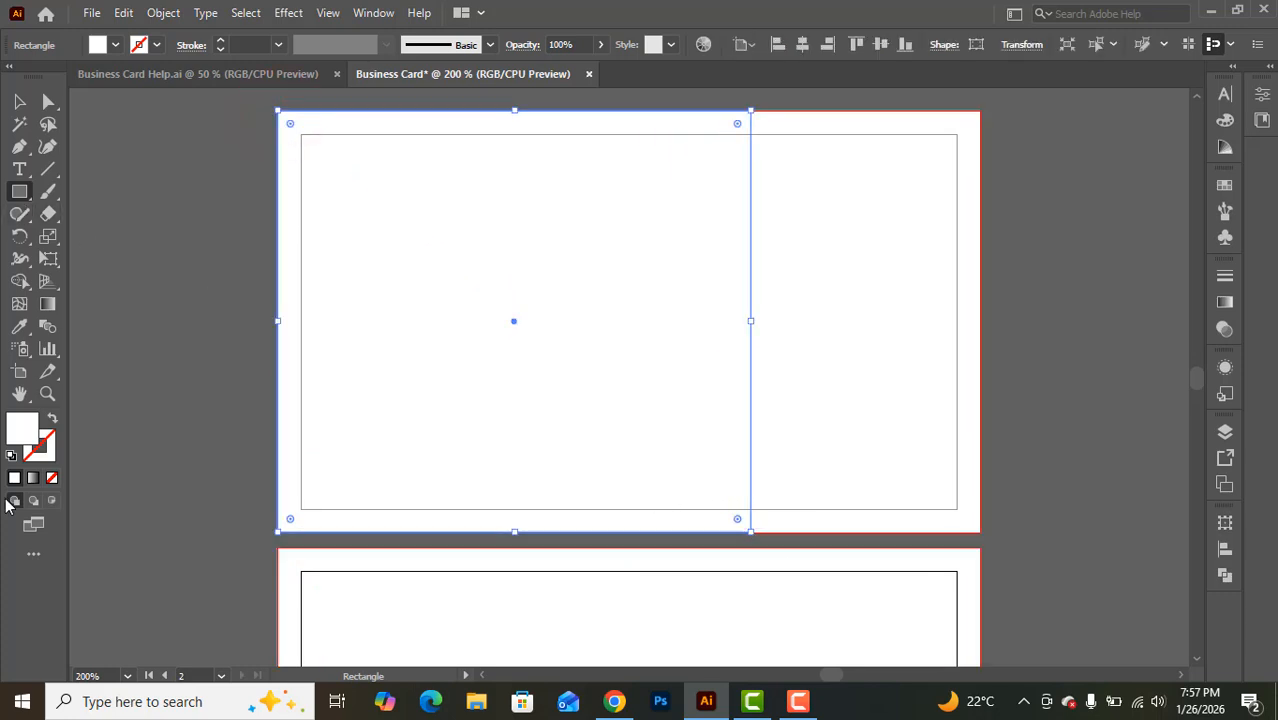
Fill the new rectangle with a very dark navy-purple of hue 259°
double_click(20, 430)
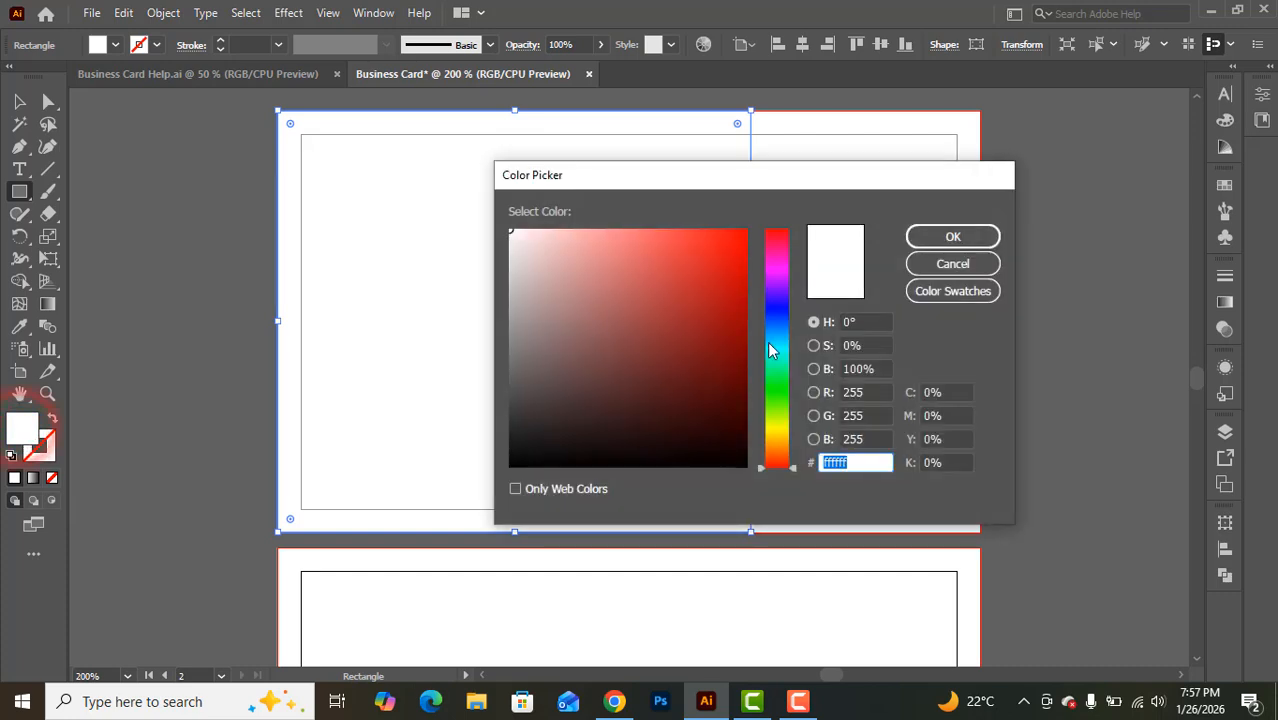
left_click(775, 298)
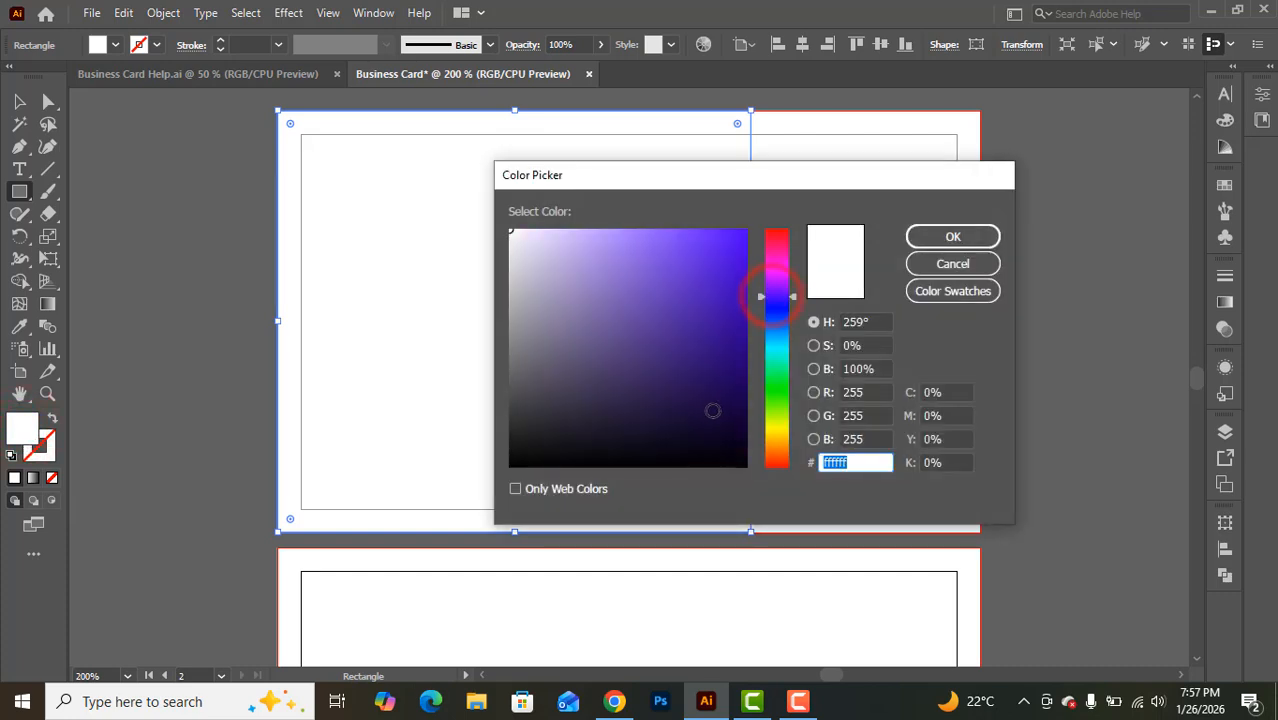
left_click(701, 410)
left_click(699, 396)
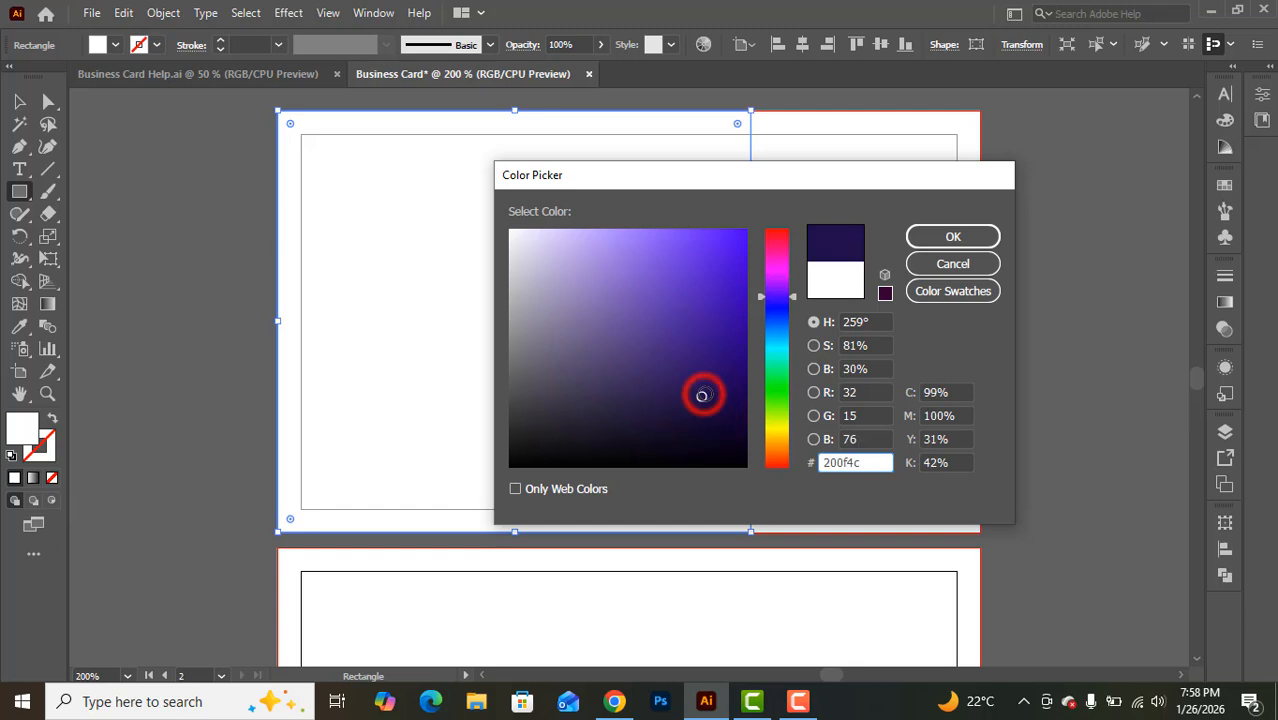
left_click(709, 405)
left_click(705, 417)
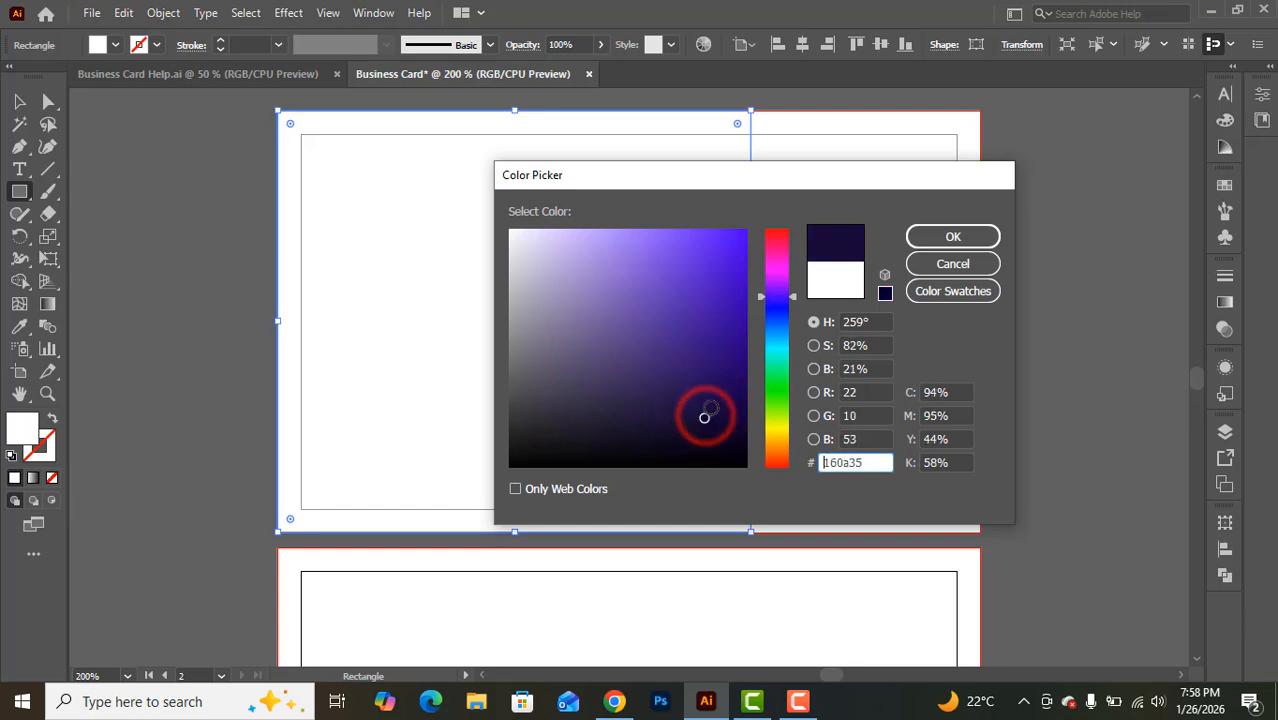
left_click(709, 408)
left_click(708, 412)
left_click(971, 230)
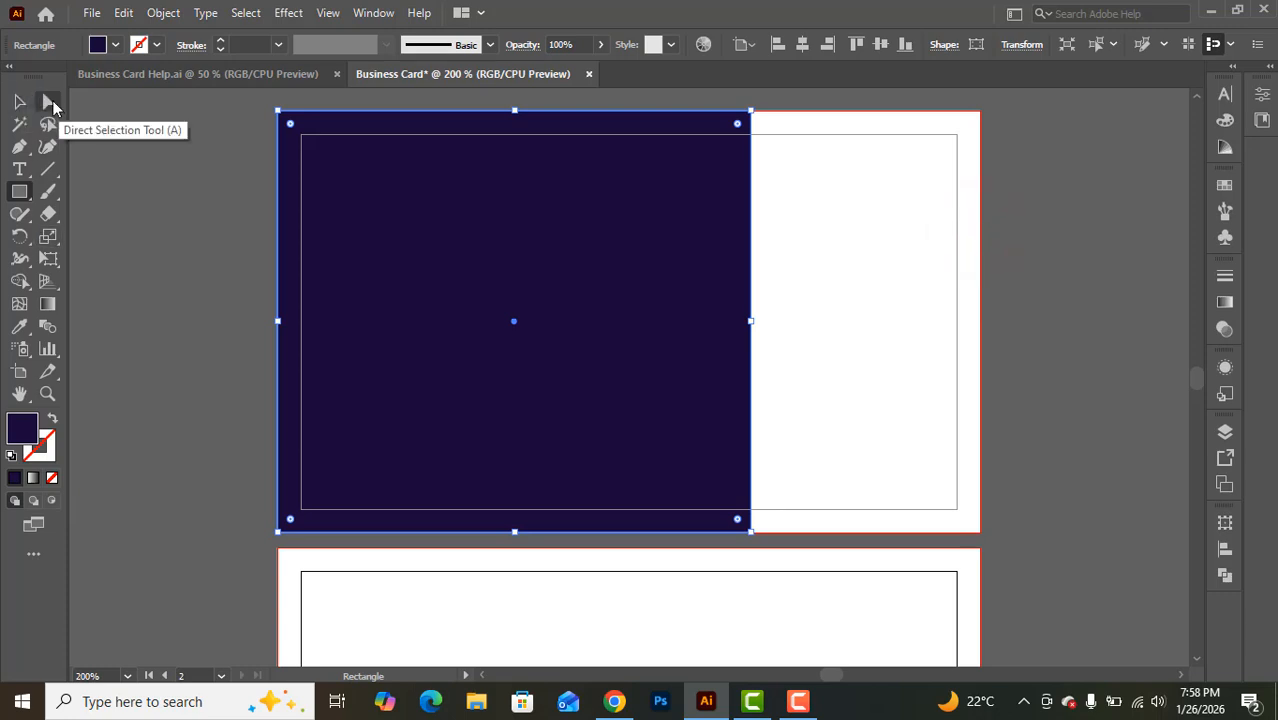
Move only the upper-right anchor of the dark rectangle inward along the top bleed edge to slant its right side
left_click(52, 105)
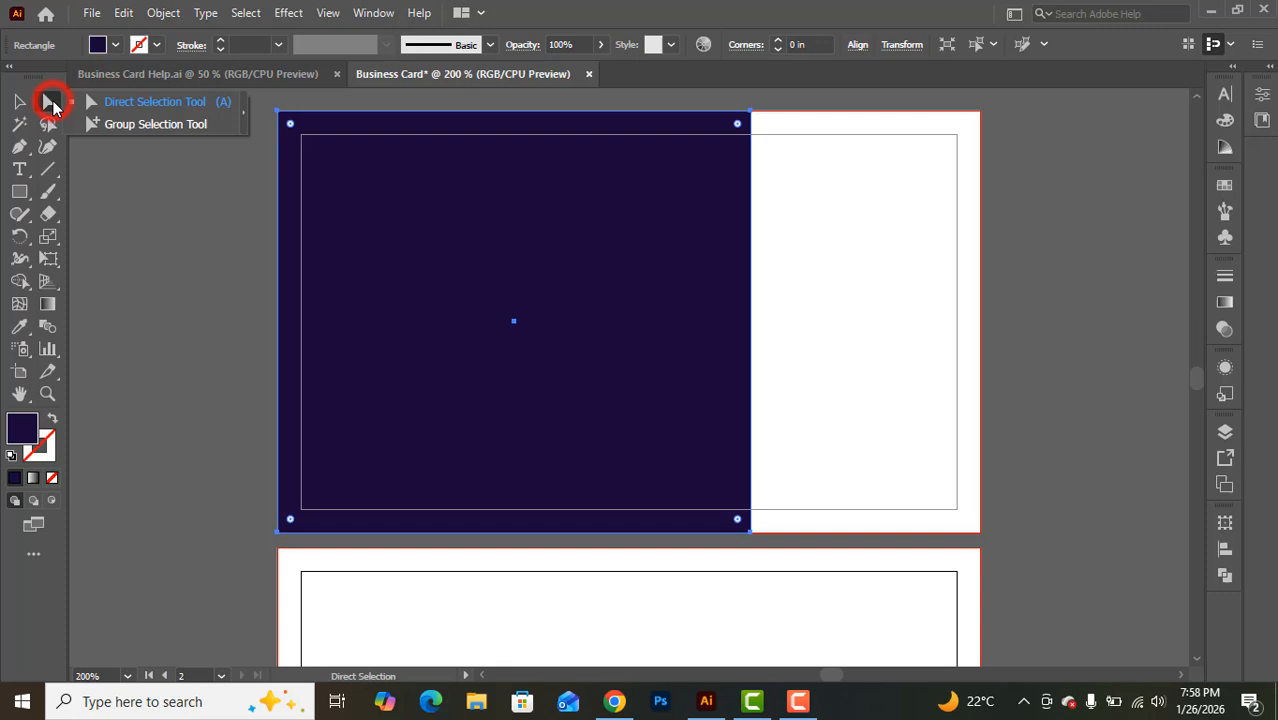
left_click(160, 102)
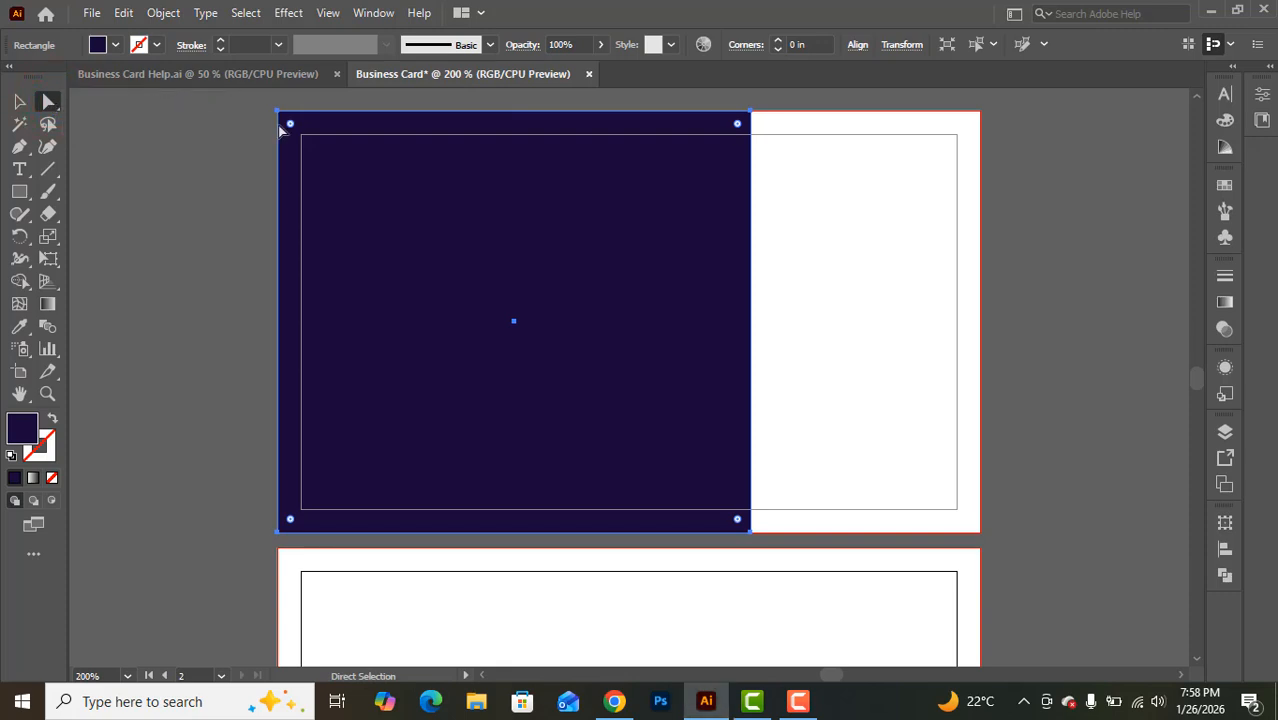
left_click(750, 111)
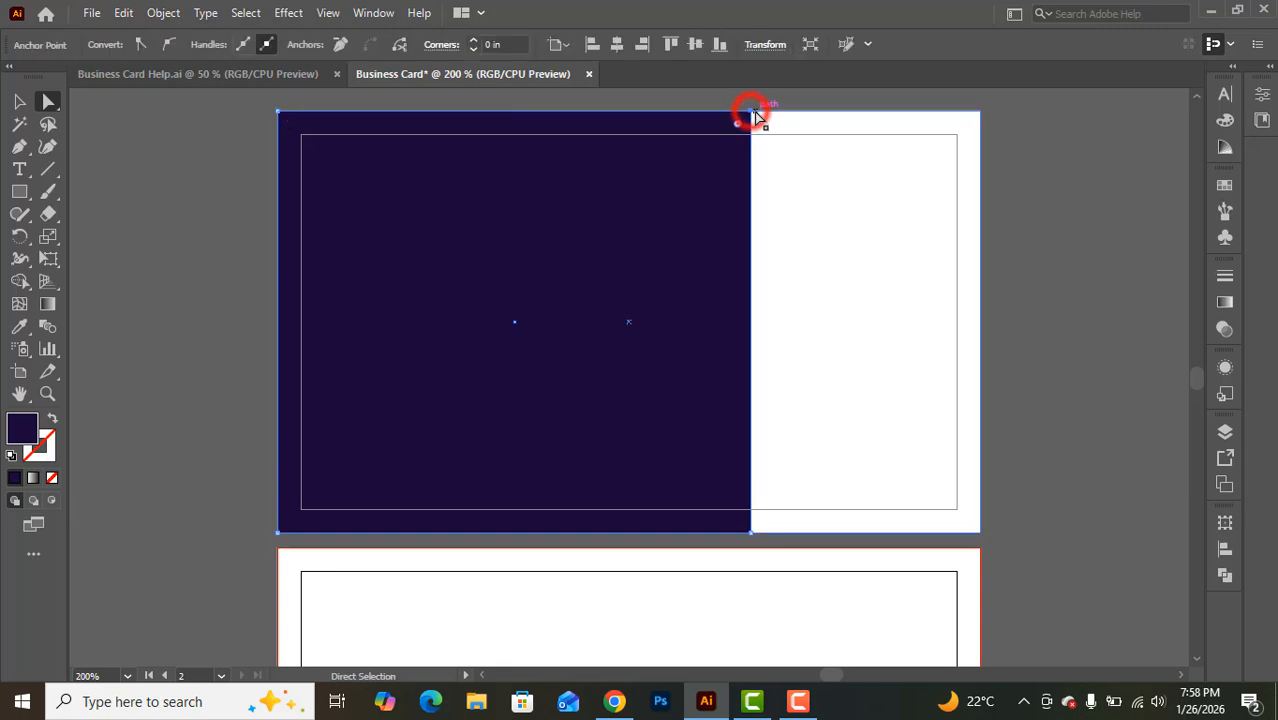
left_click_drag(751, 113, 703, 113)
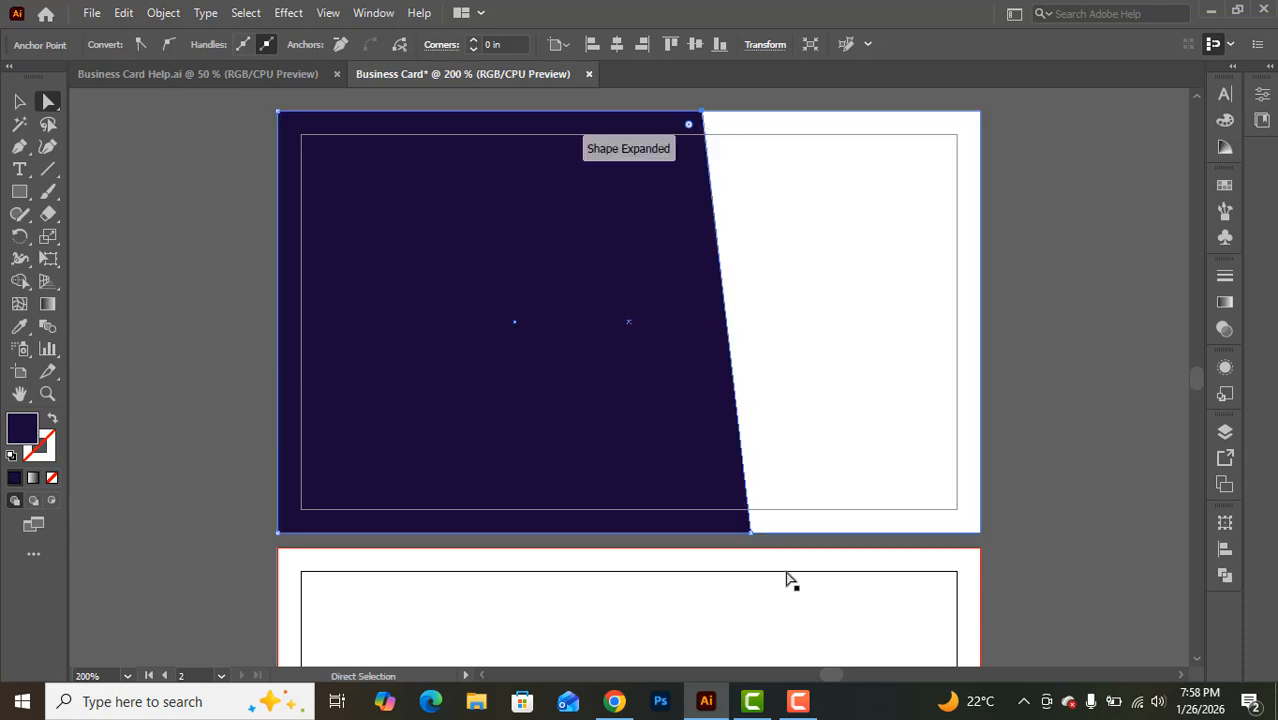
Move the dark shape's lower-right anchor outward along the bottom bleed edge to increase the slant, and deselect the shape
left_click(750, 533)
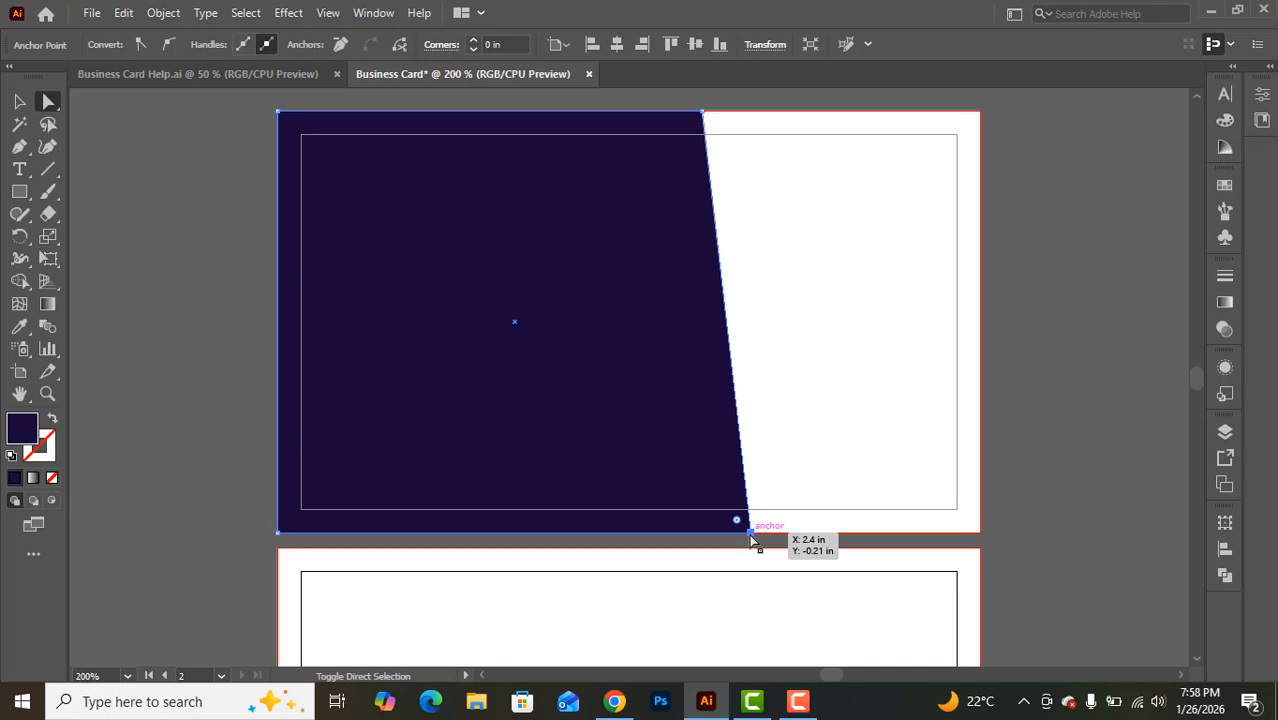
left_click(753, 535)
left_click(695, 486)
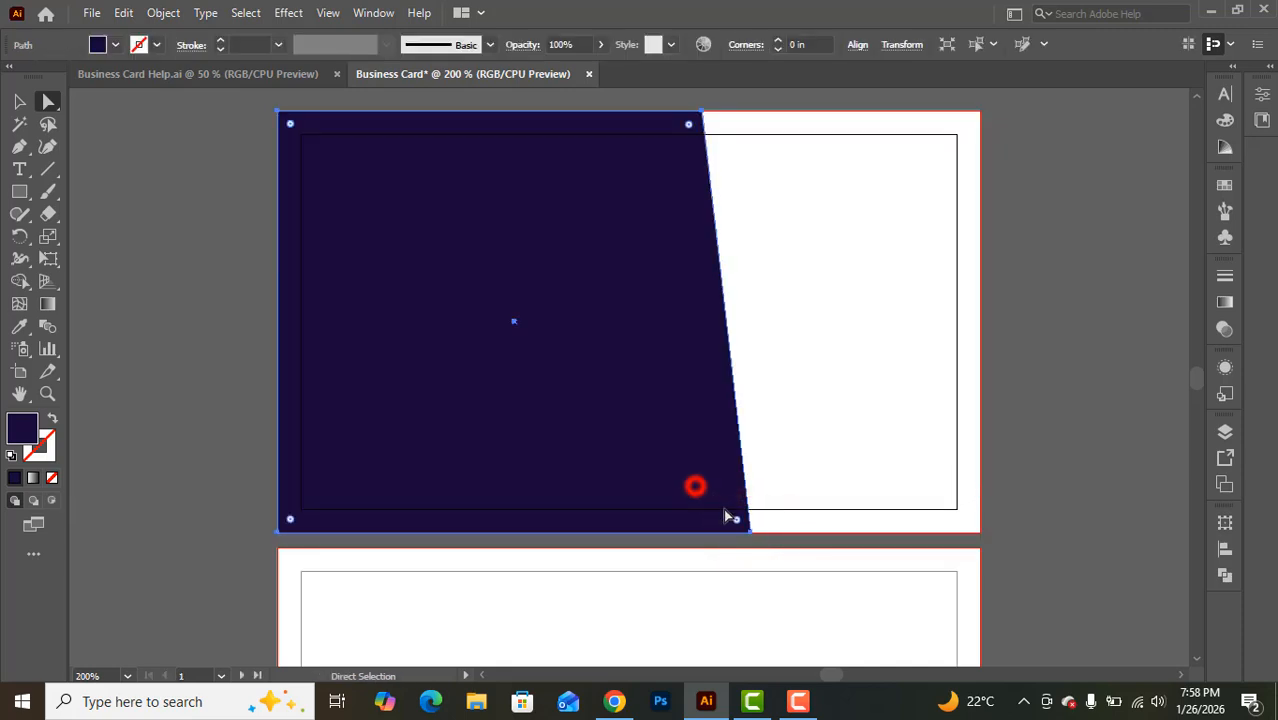
left_click_drag(750, 533, 820, 536)
key("ctrl+z")
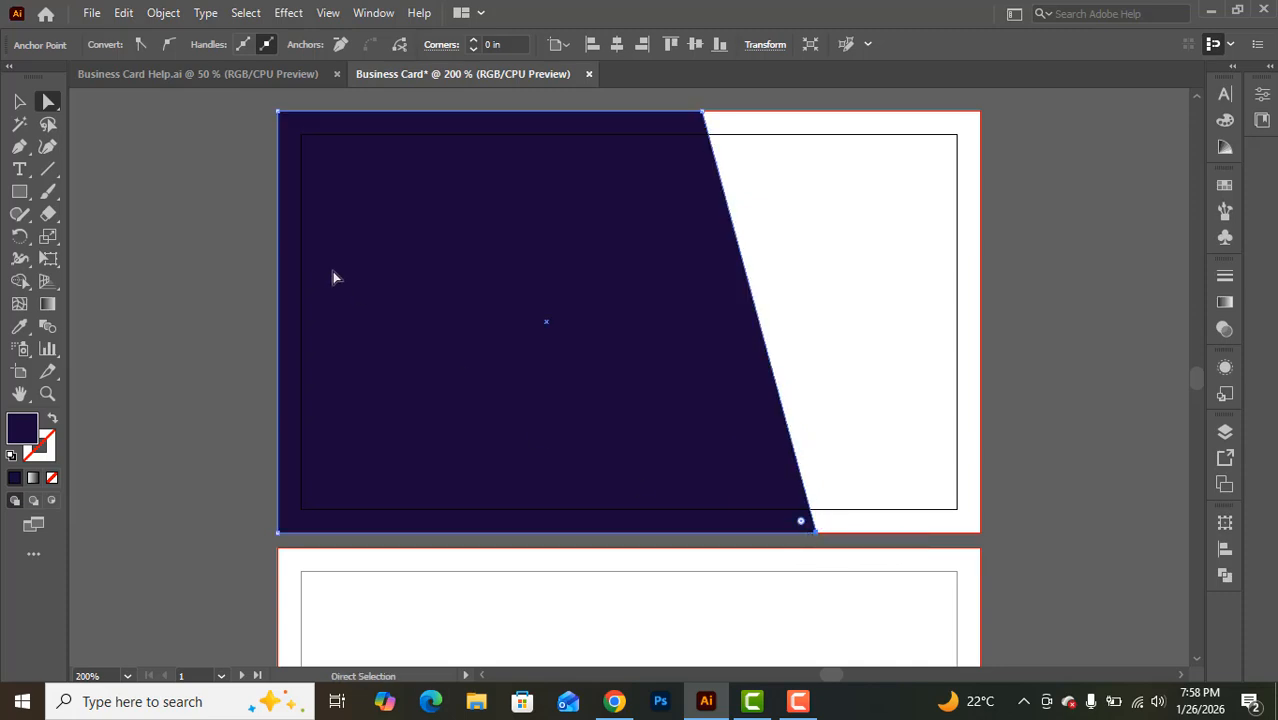
left_click(19, 100)
left_click(135, 195)
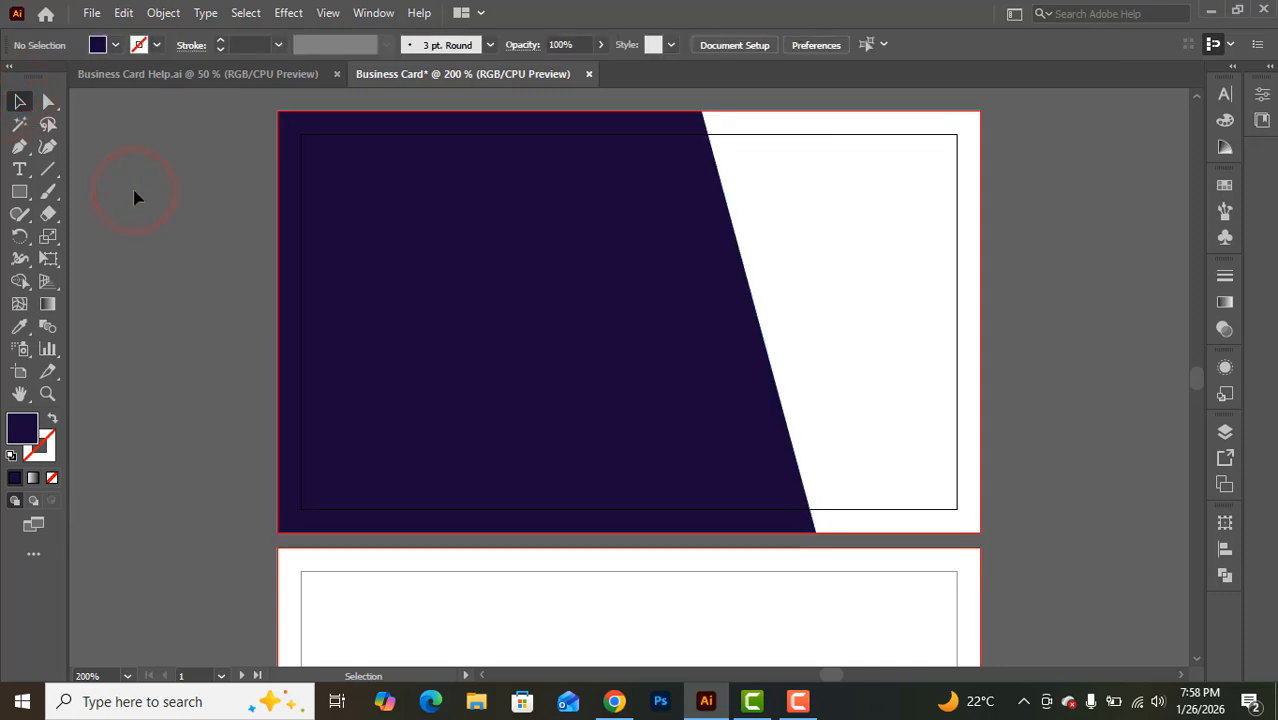
Draw a closed triangle with the Pen tool, its base on the first artboard's top bleed edge and its tip at about X 2.18, Y 0.94 in
left_click(19, 147)
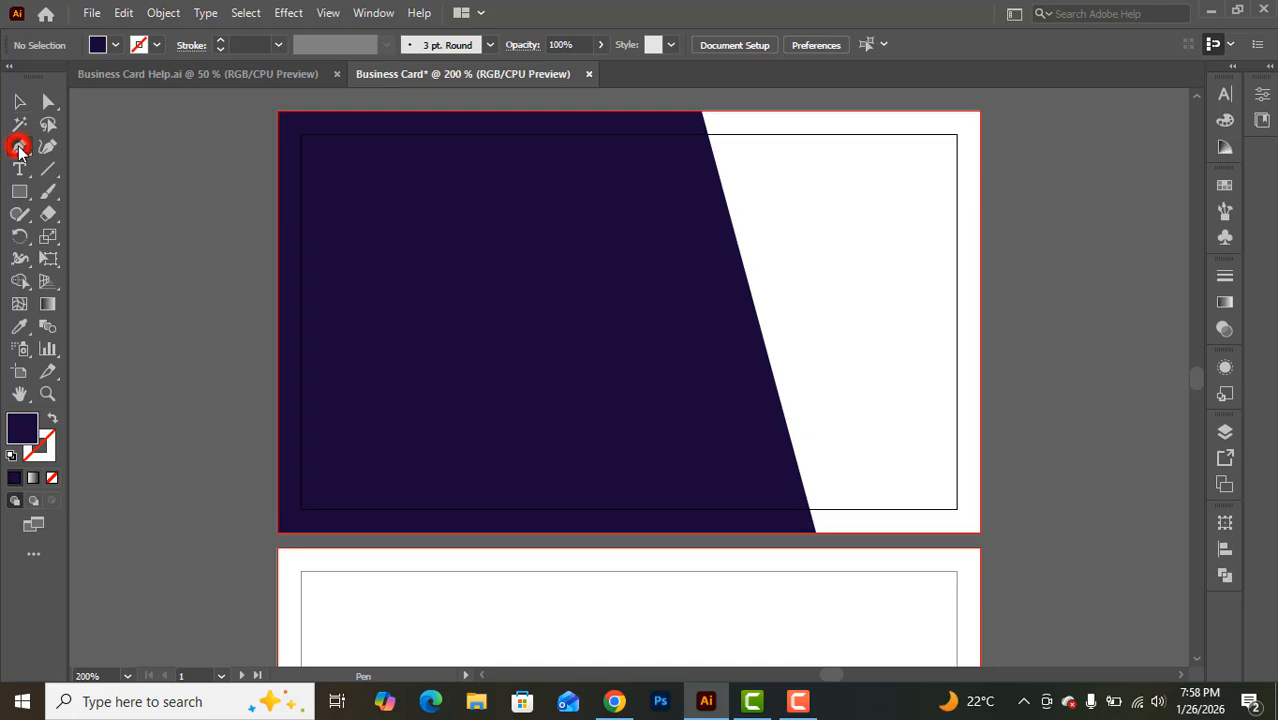
left_click(127, 146)
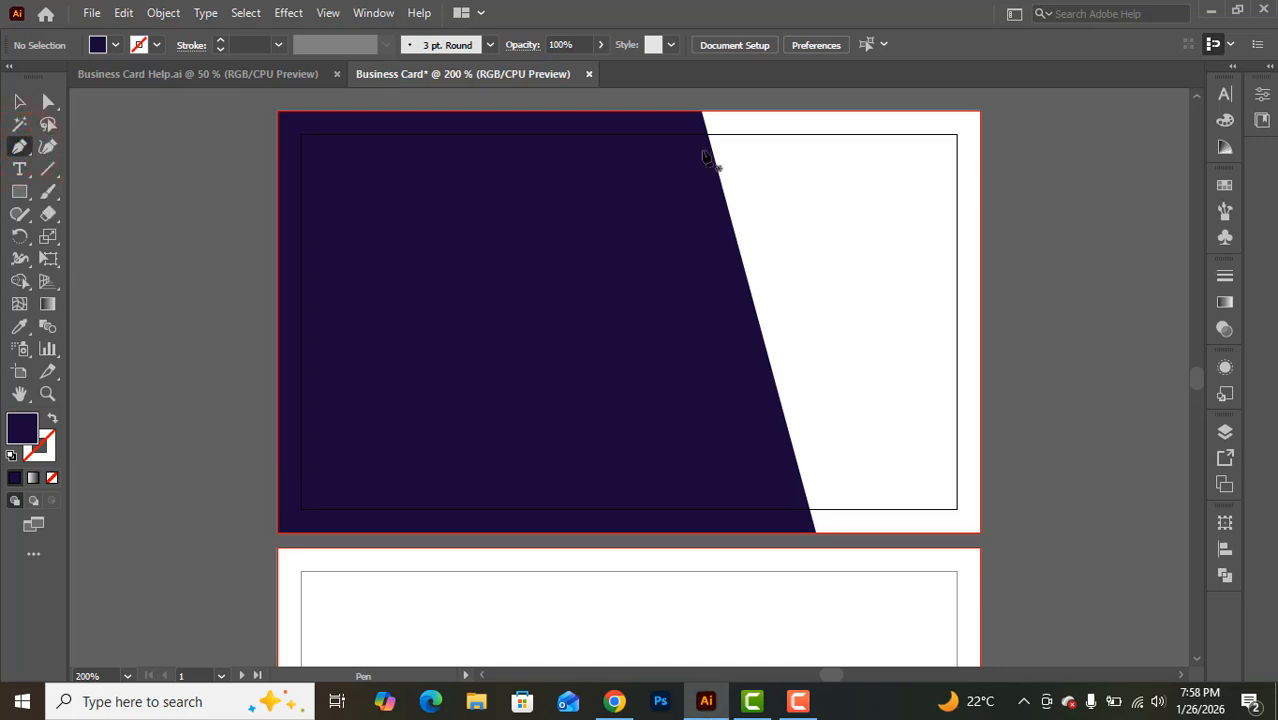
left_click(788, 112)
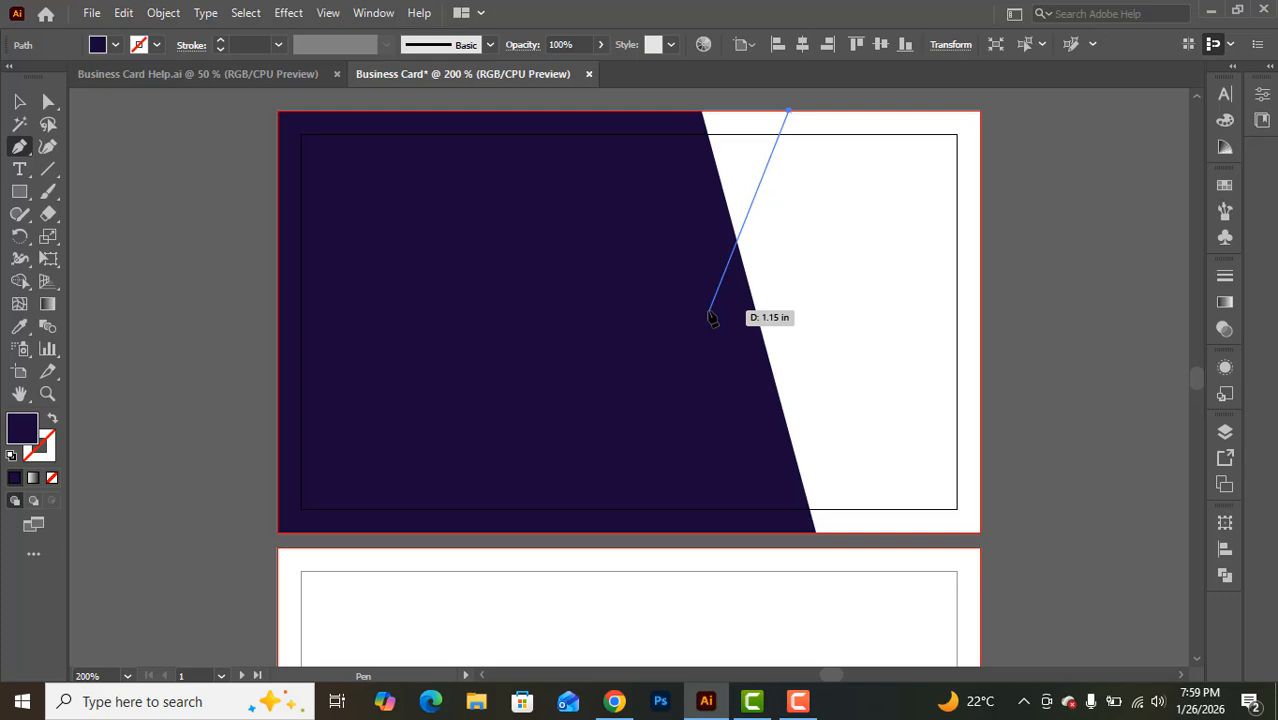
left_click(708, 310)
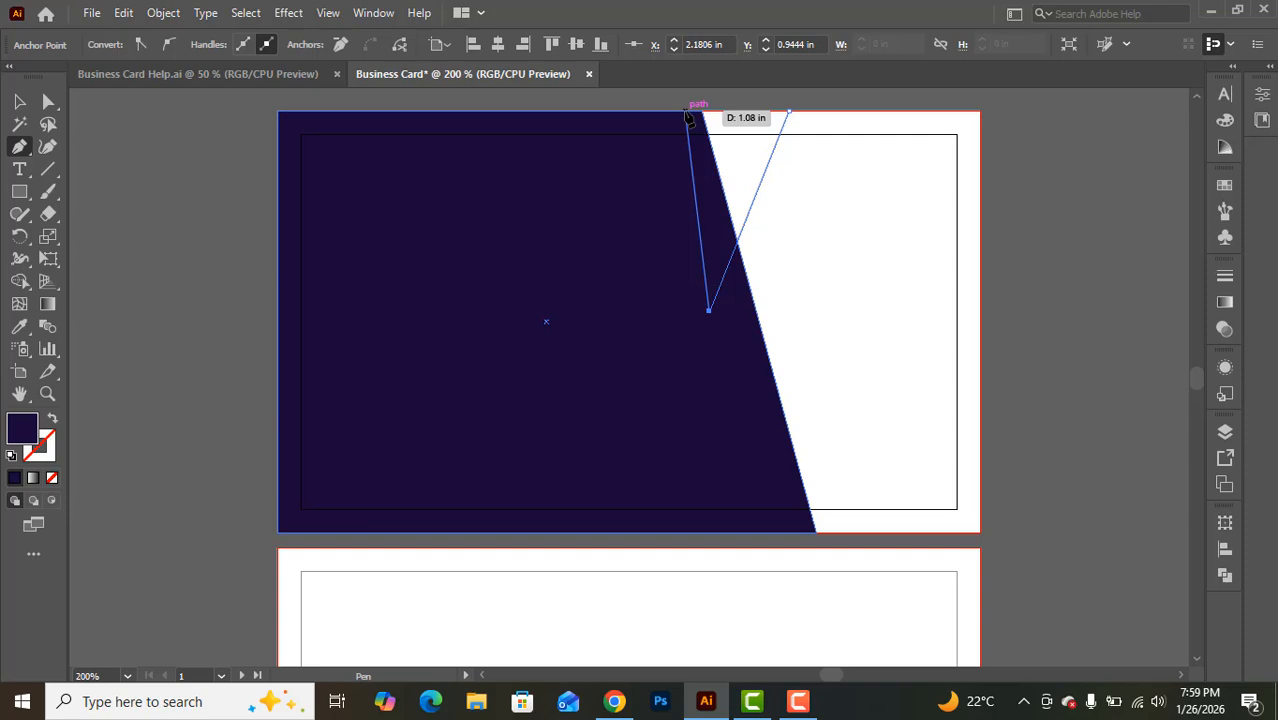
left_click(686, 112)
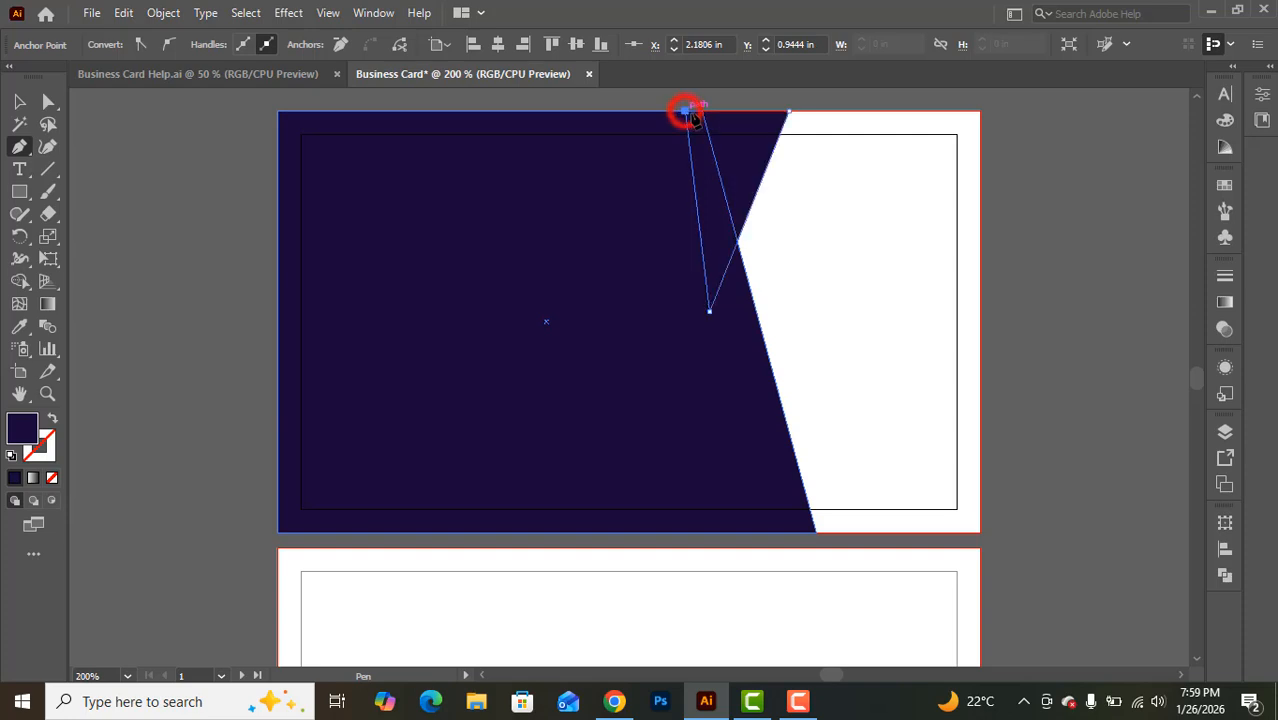
left_click(789, 112)
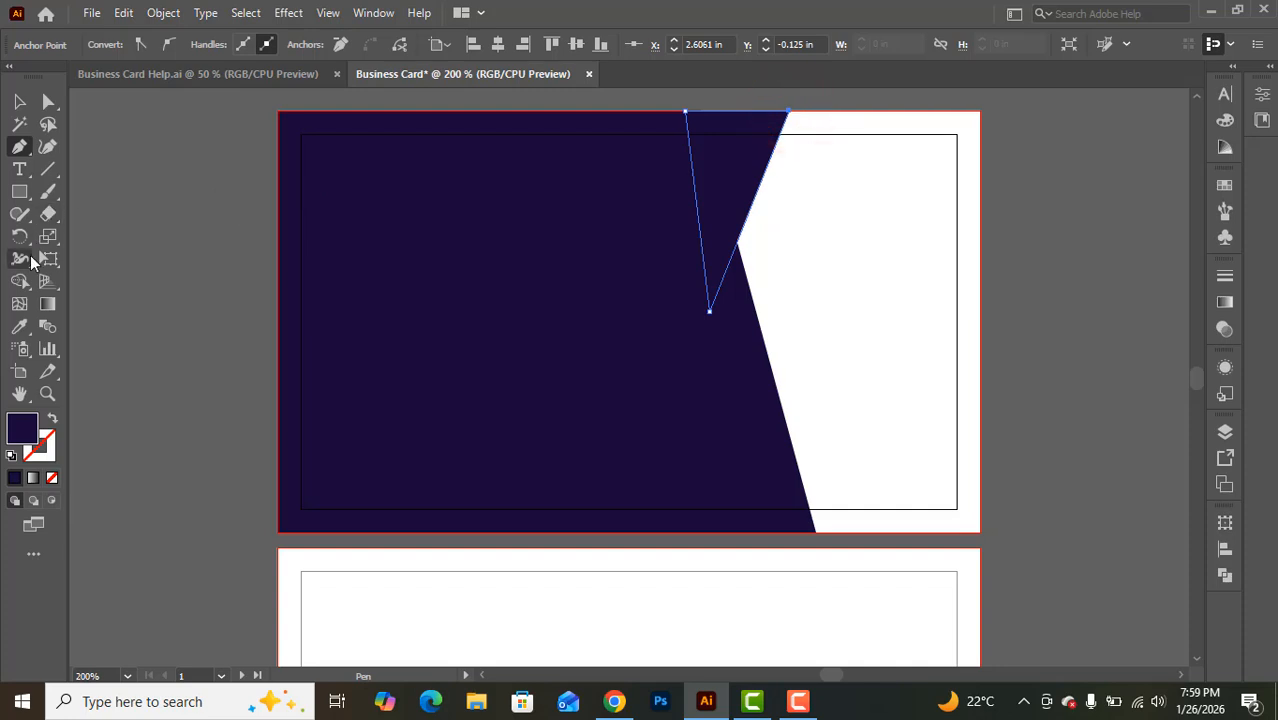
Fill the new triangle with the medium green 5ea520 and deselect it
left_click(23, 426)
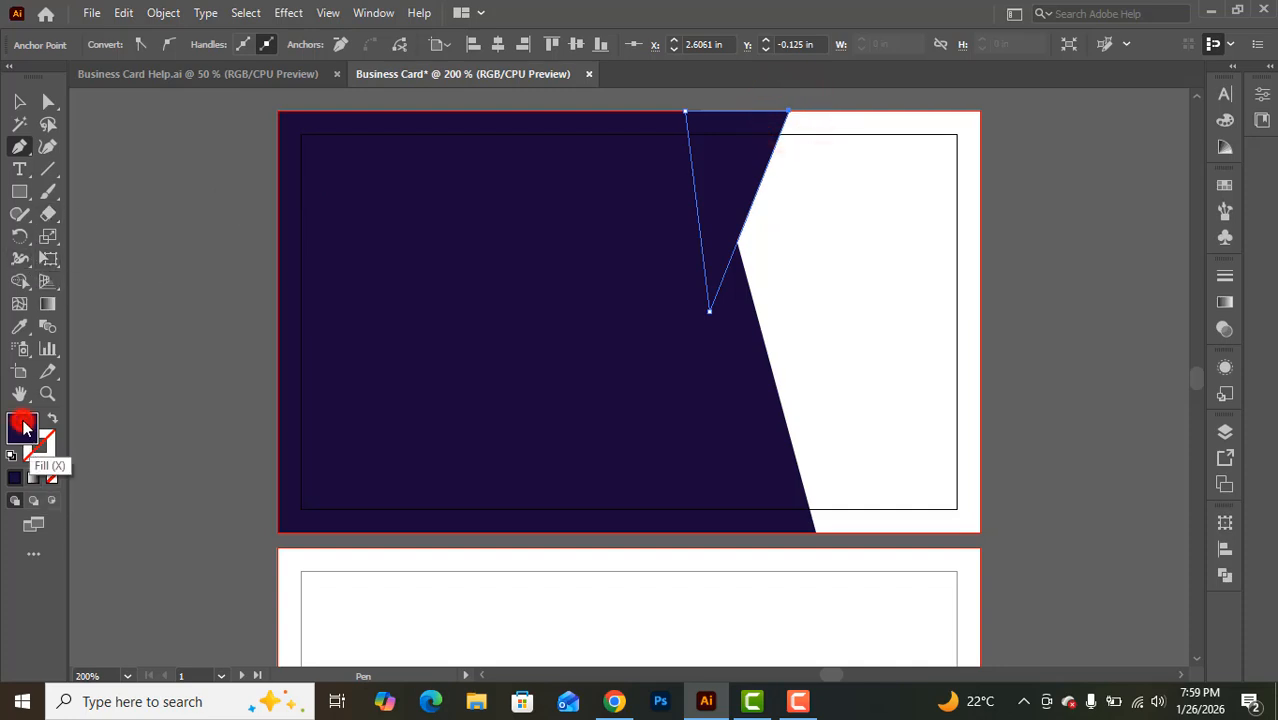
left_click(23, 426)
left_click(777, 438)
left_click(777, 406)
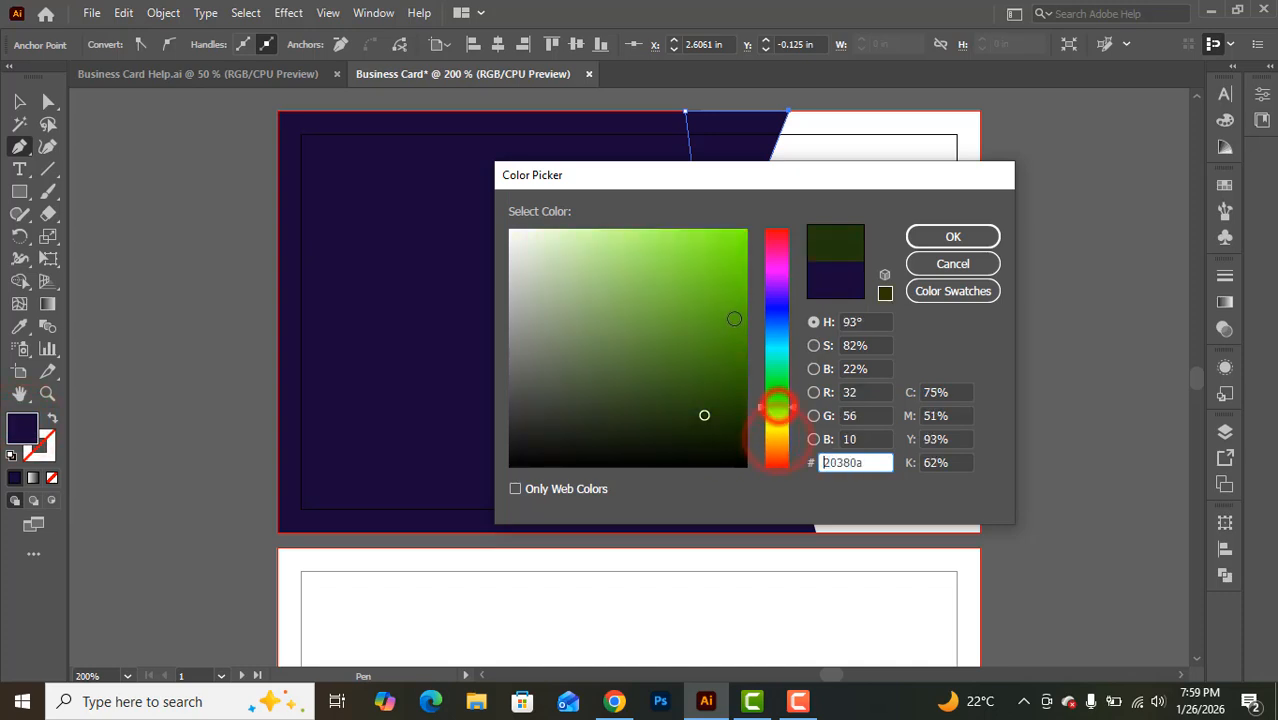
left_click(734, 320)
left_click(705, 312)
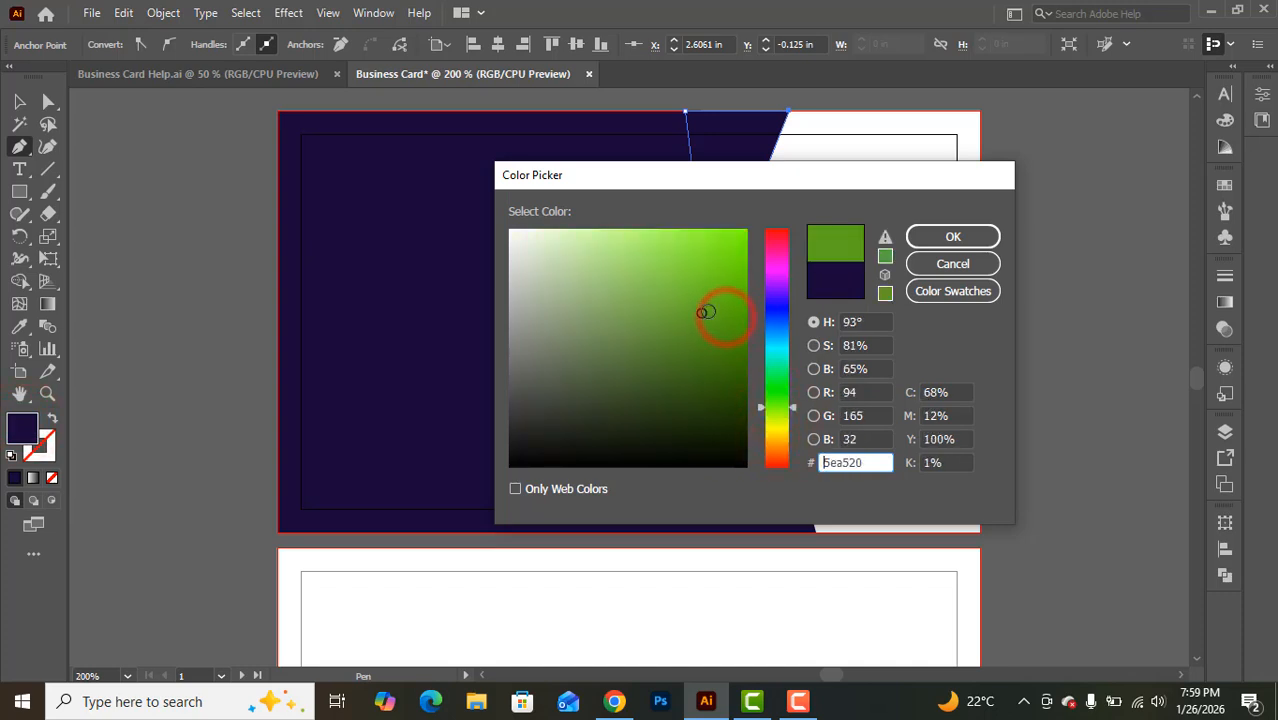
left_click(982, 236)
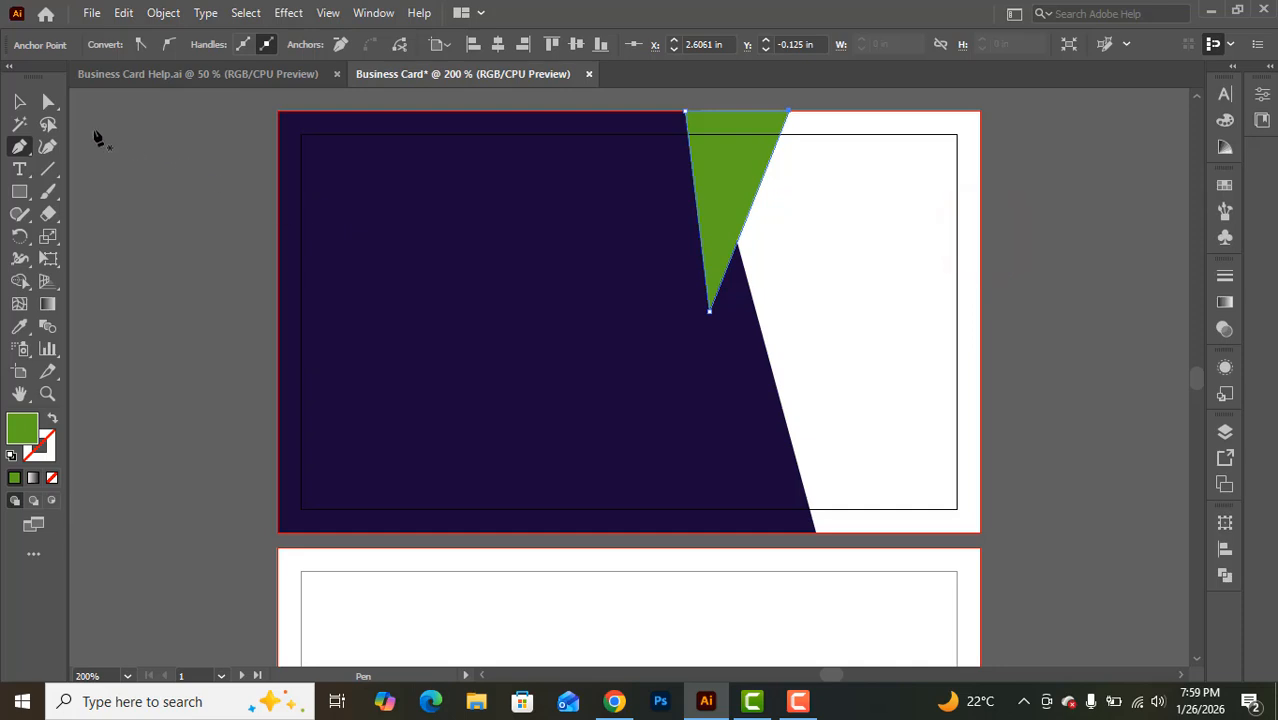
left_click(19, 101)
left_click(172, 185)
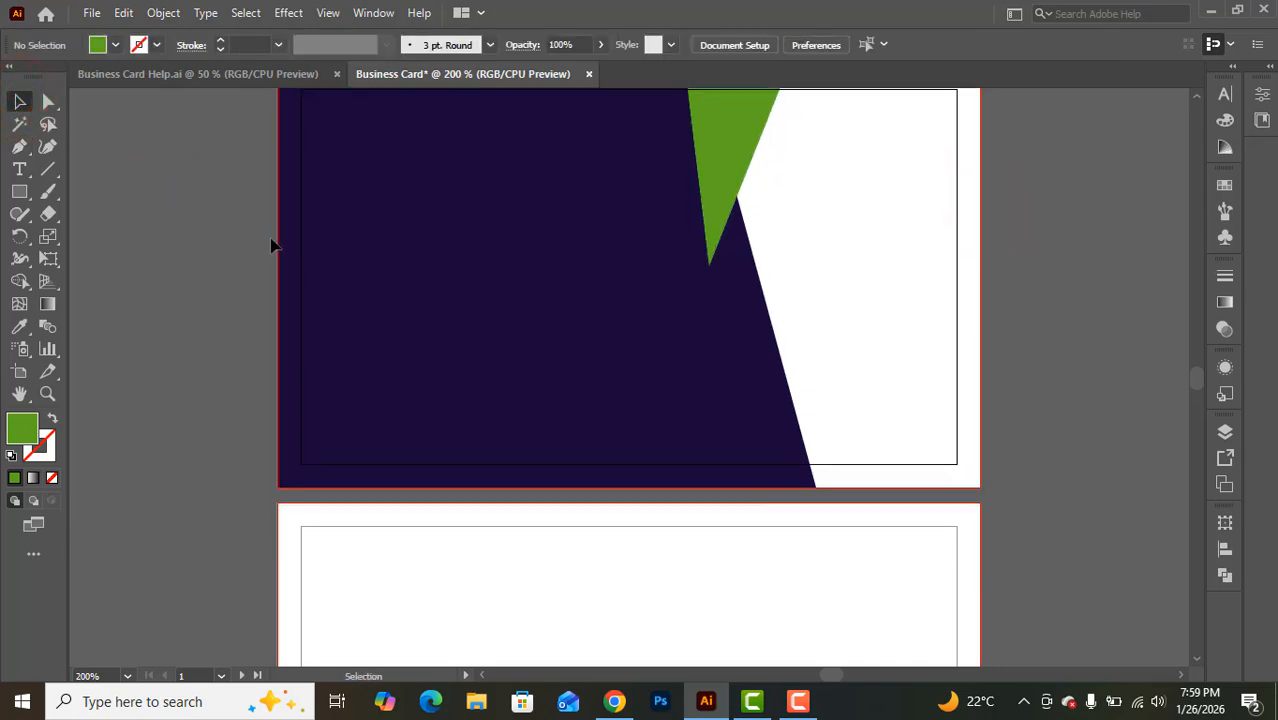
Draw a second Pen triangle joining the green tip, the dark shape's lower-right corner and the point where the green edge crosses the slant
scroll(270, 245, "down", 1)
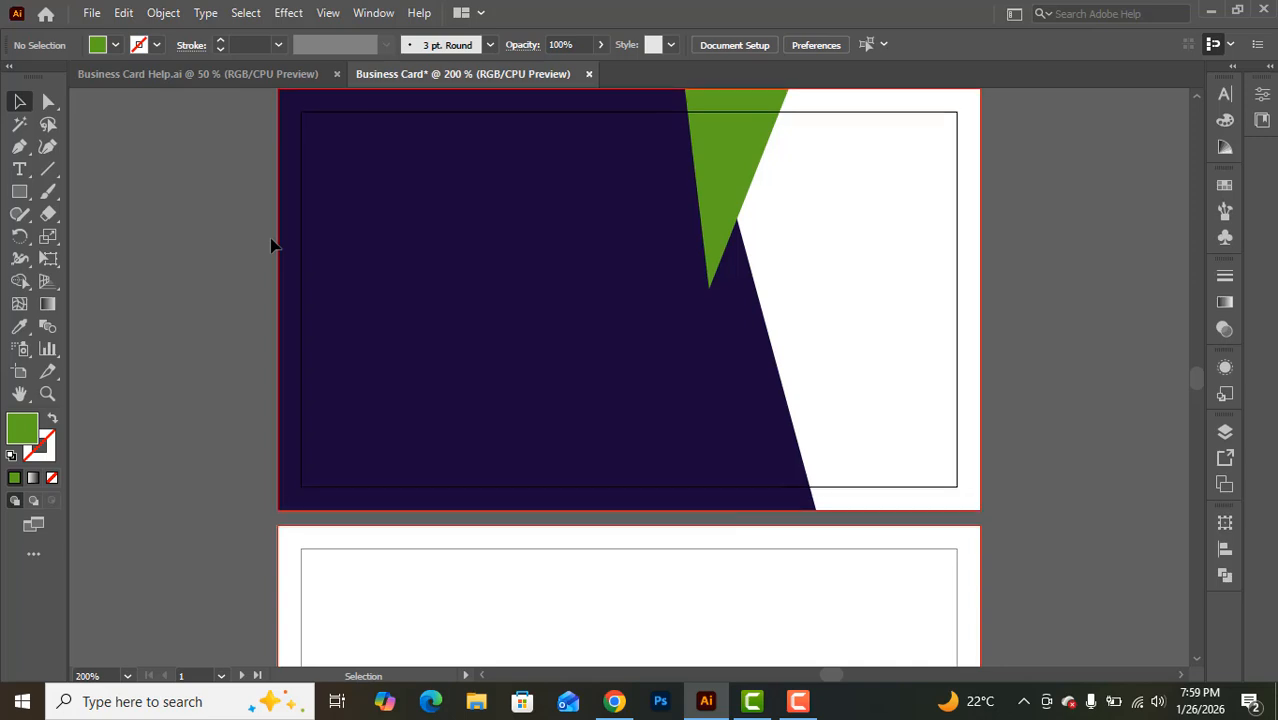
scroll(270, 245, "up", 1)
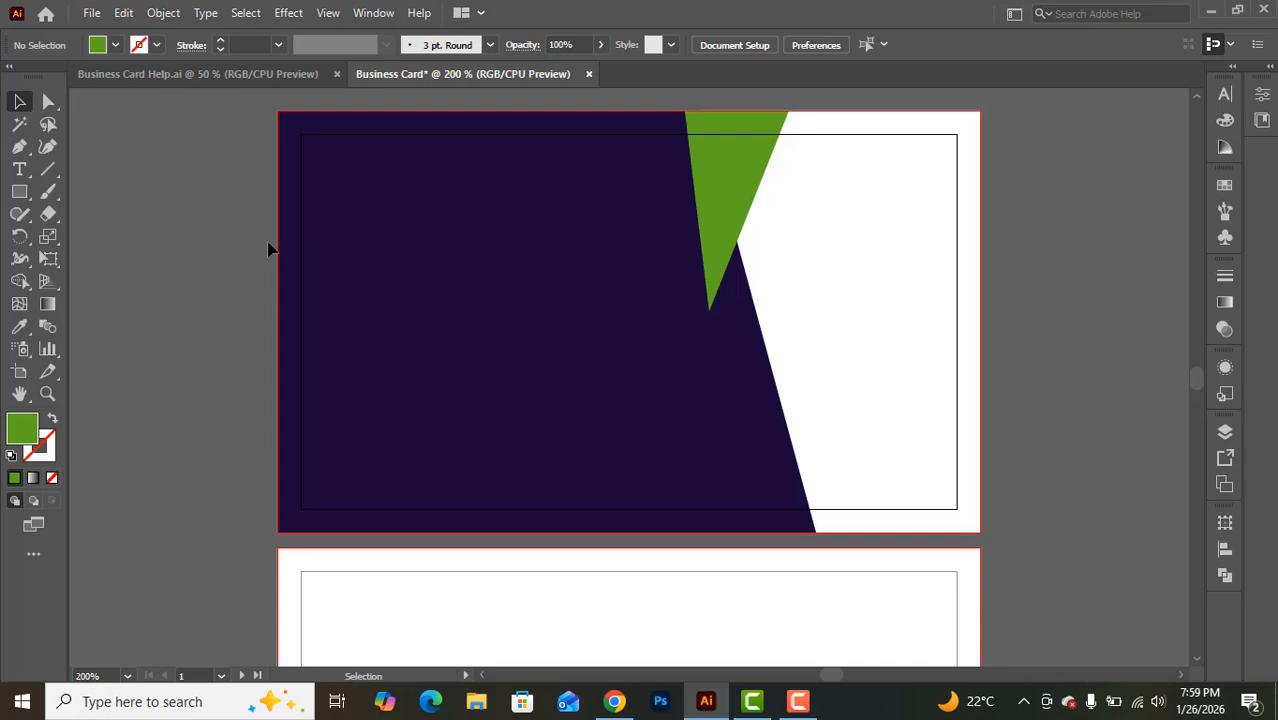
scroll(600, 332, "up", 2)
scroll(582, 332, "down", 1)
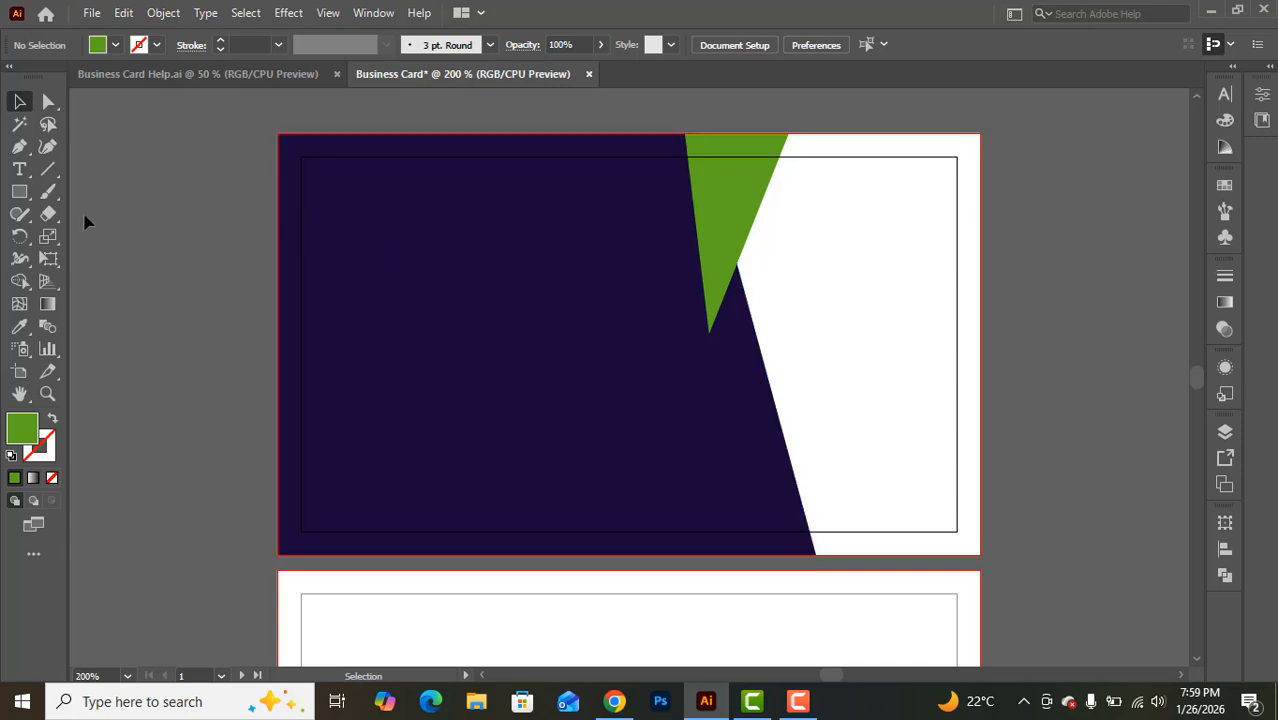
left_click(19, 146)
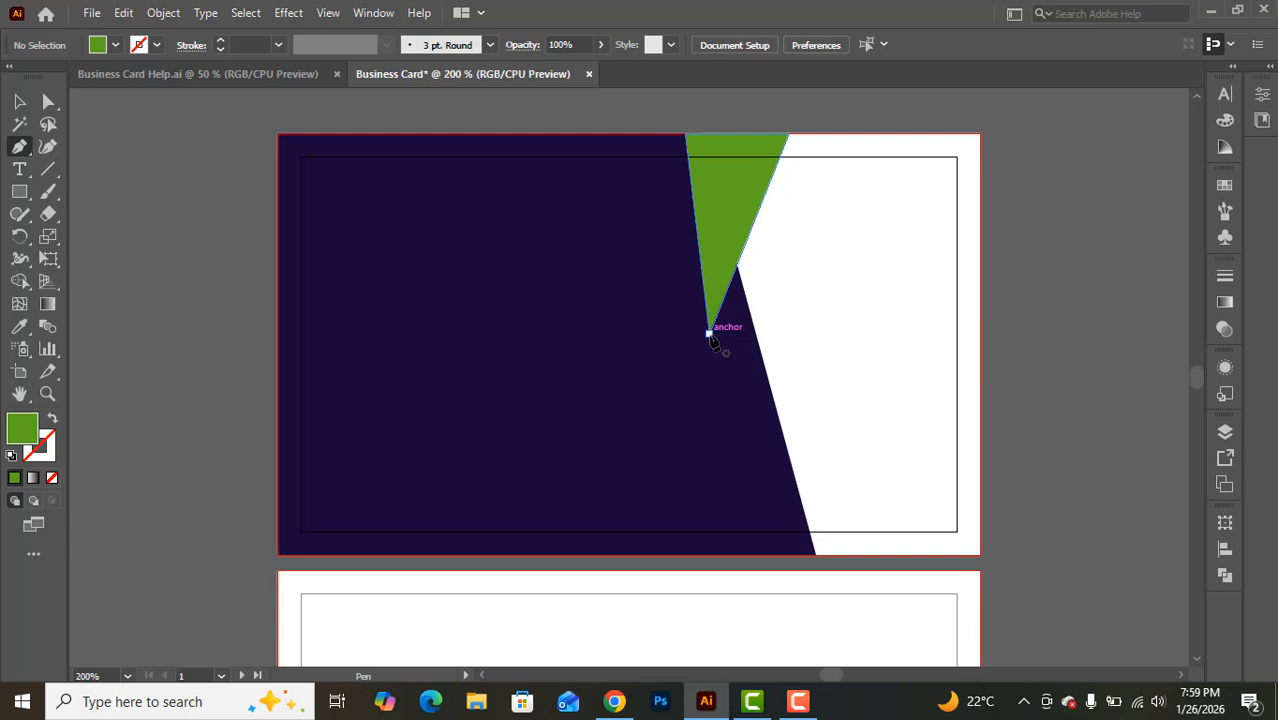
left_click(709, 335)
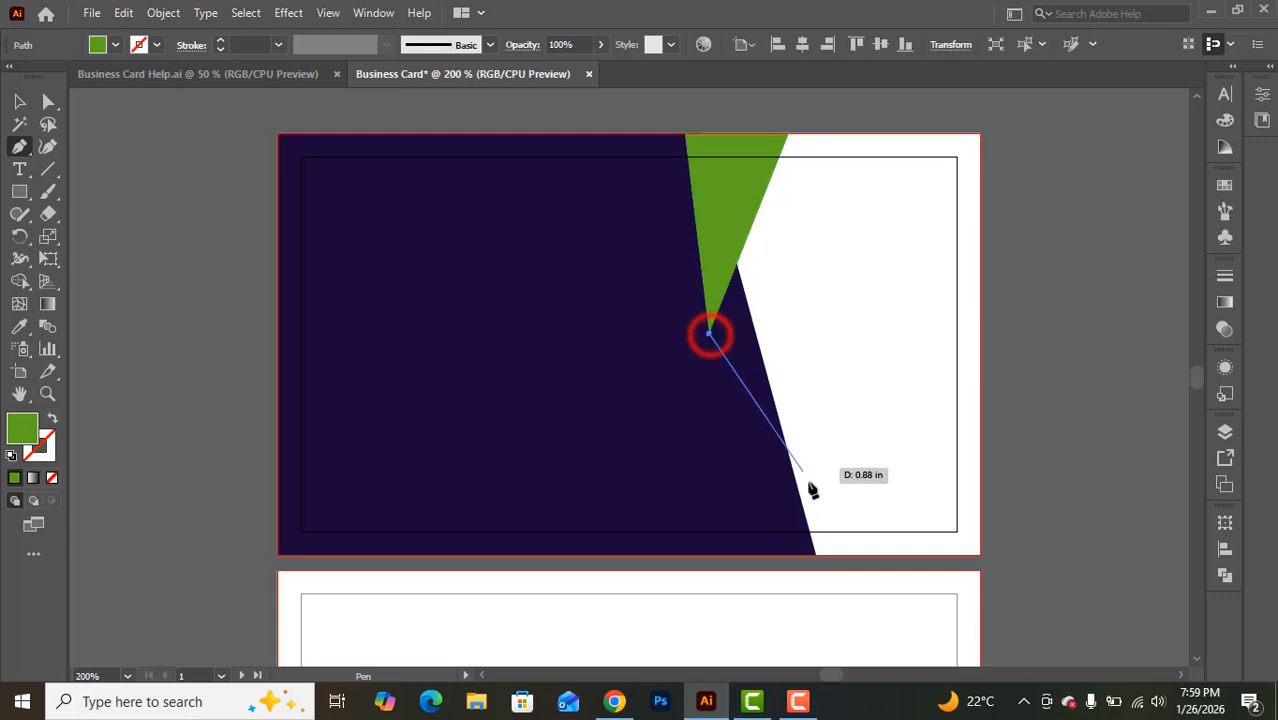
left_click(815, 556)
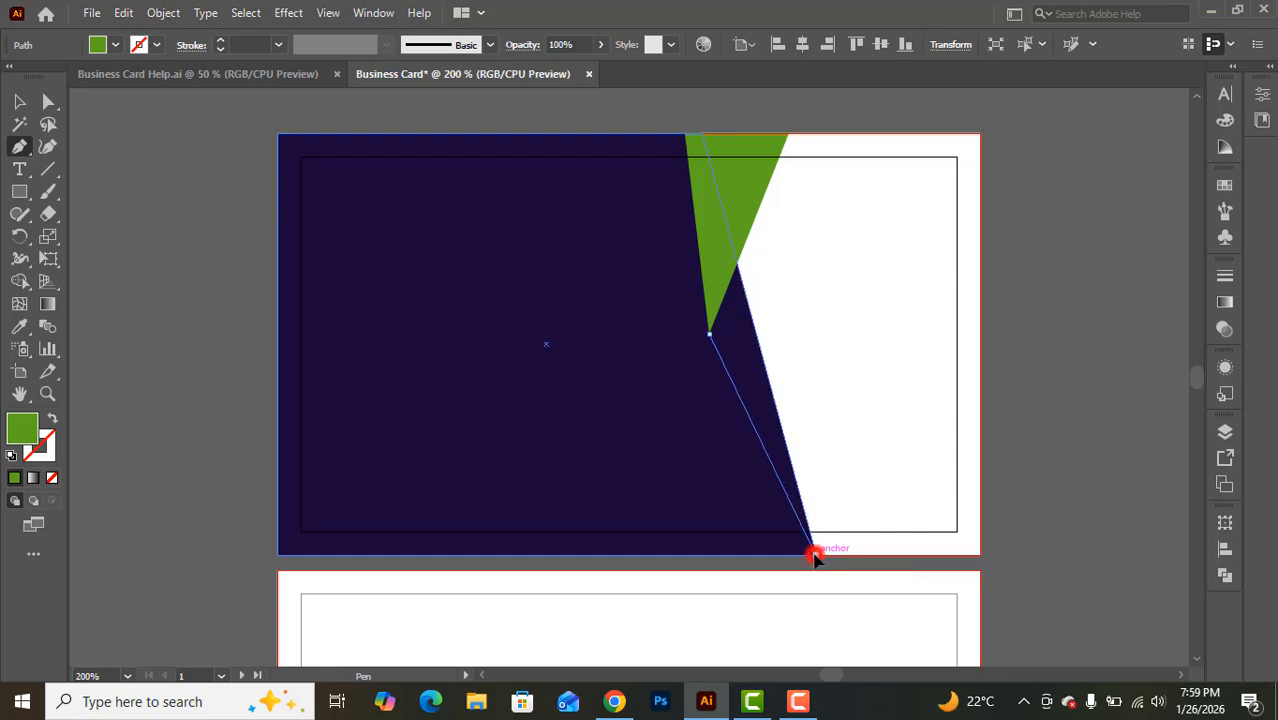
left_click(739, 264)
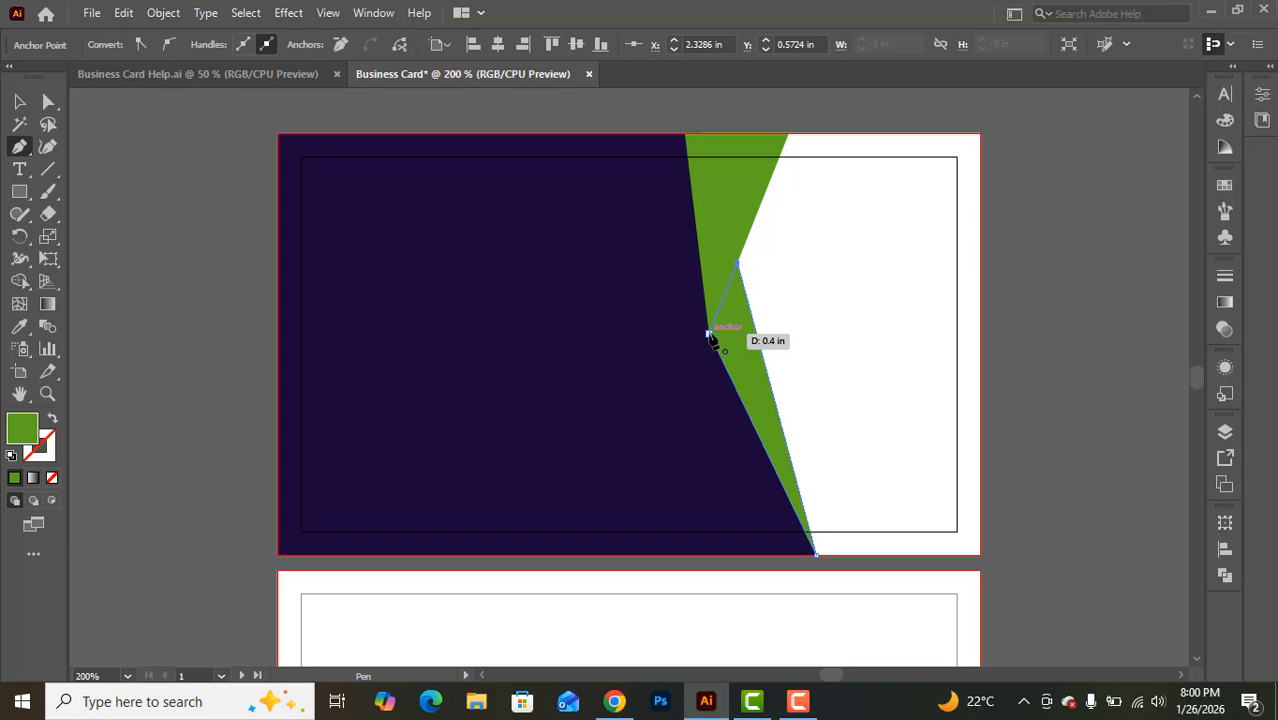
left_click(709, 335)
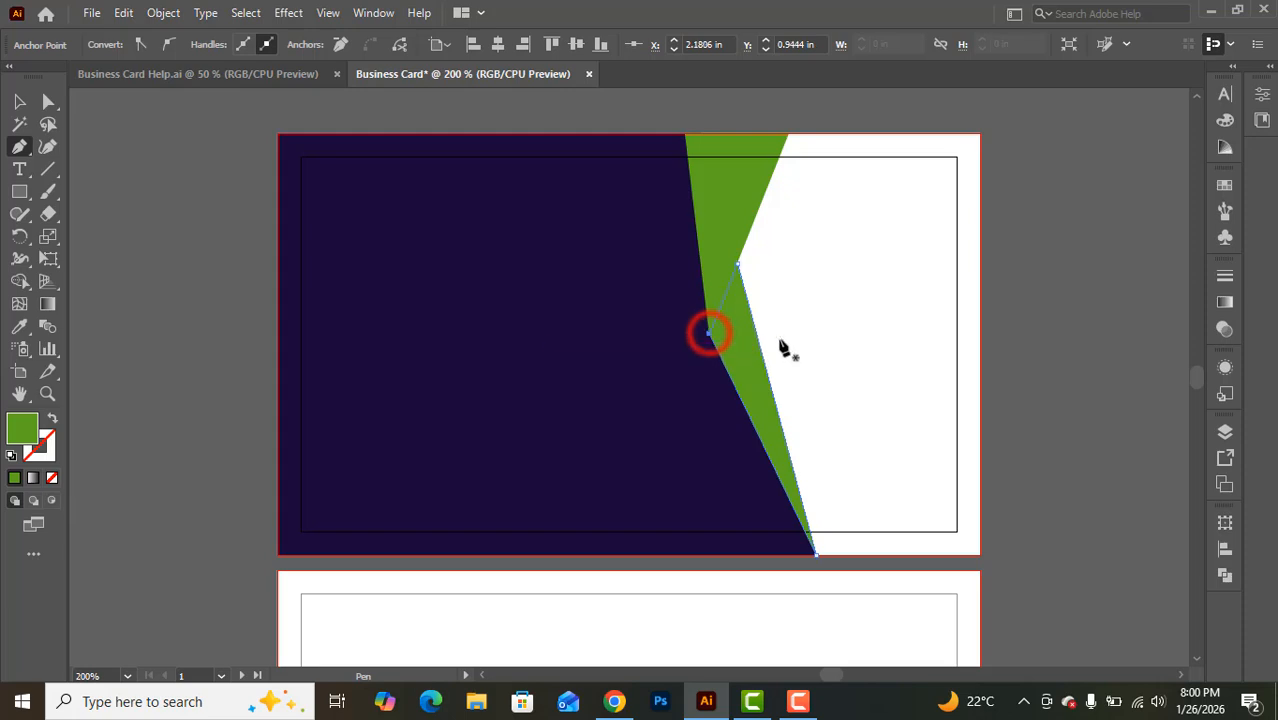
Fill the lower triangle with a darker shade of the same green and deselect it
double_click(19, 424)
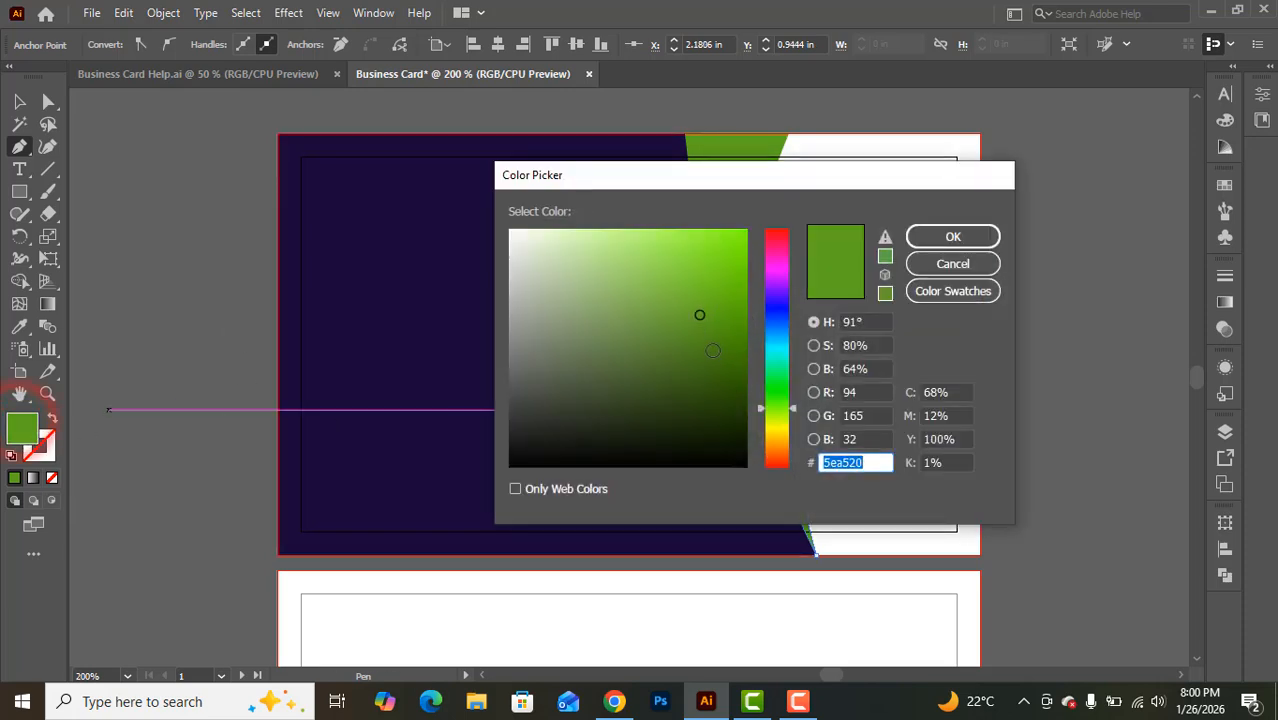
left_click(925, 237)
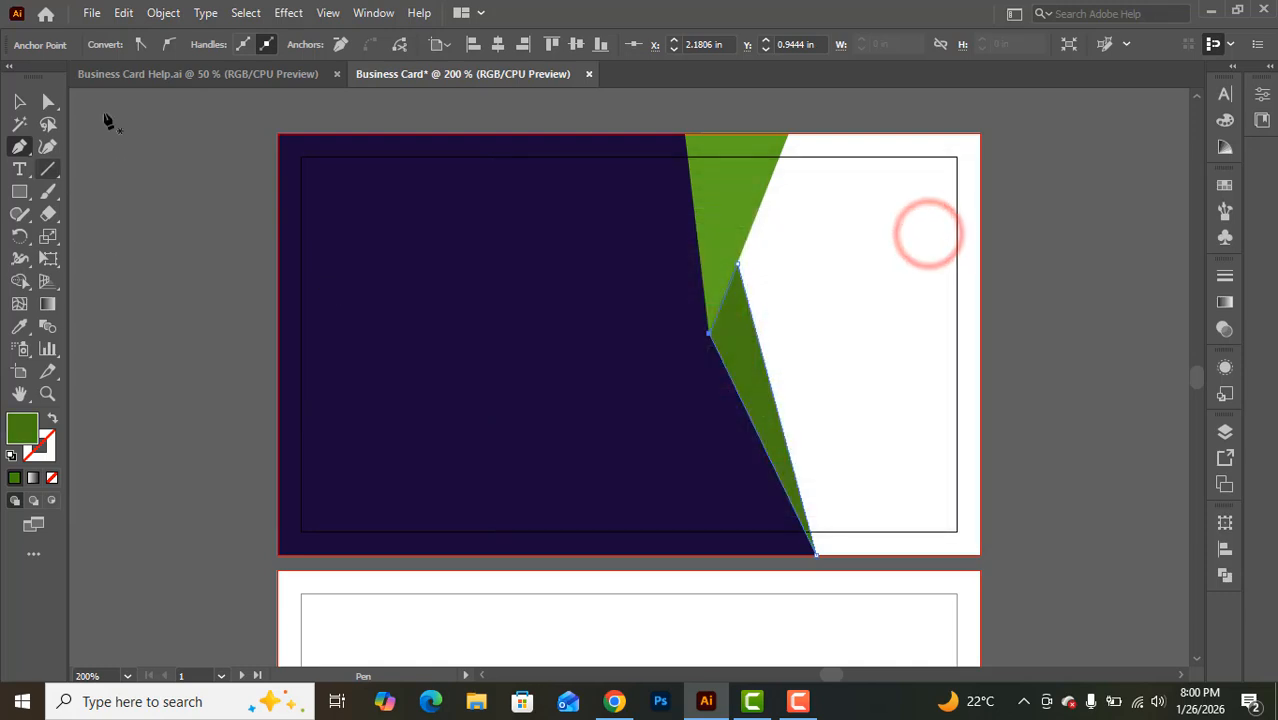
left_click(19, 101)
left_click(222, 184)
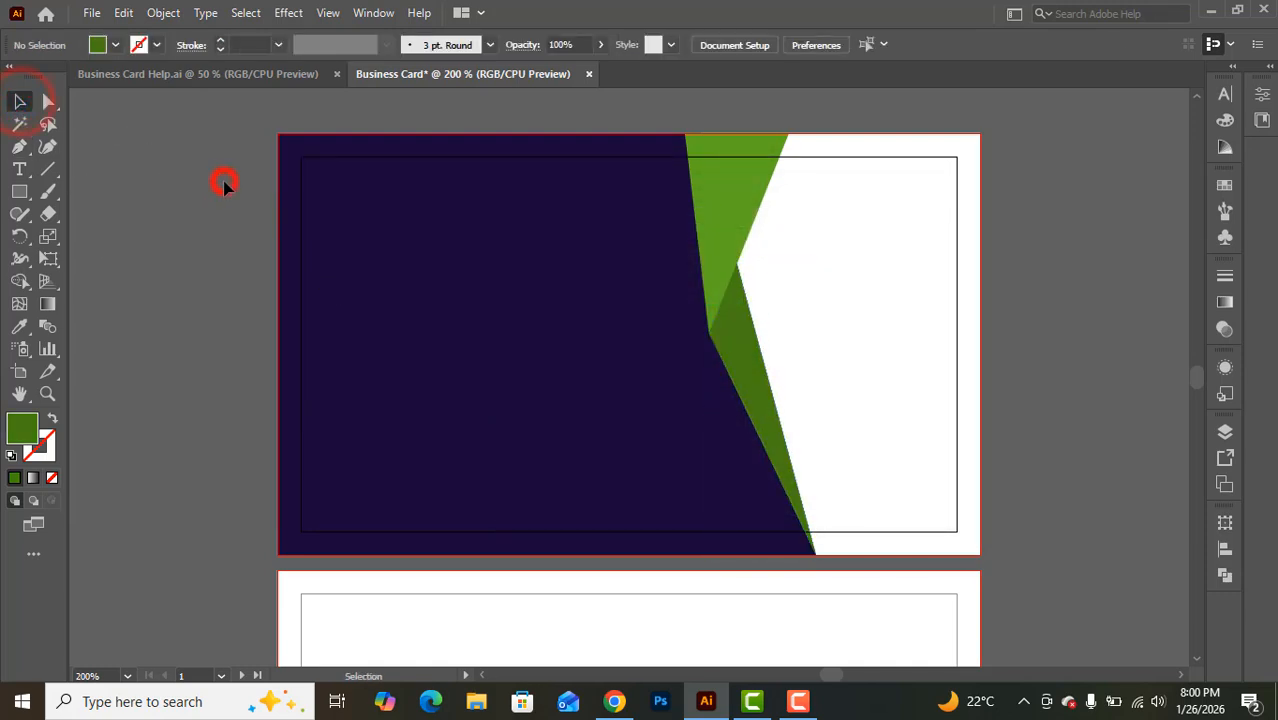
Draw a rectangle covering the whole second artboard out to its bleed edges
scroll(268, 248, "down", 2)
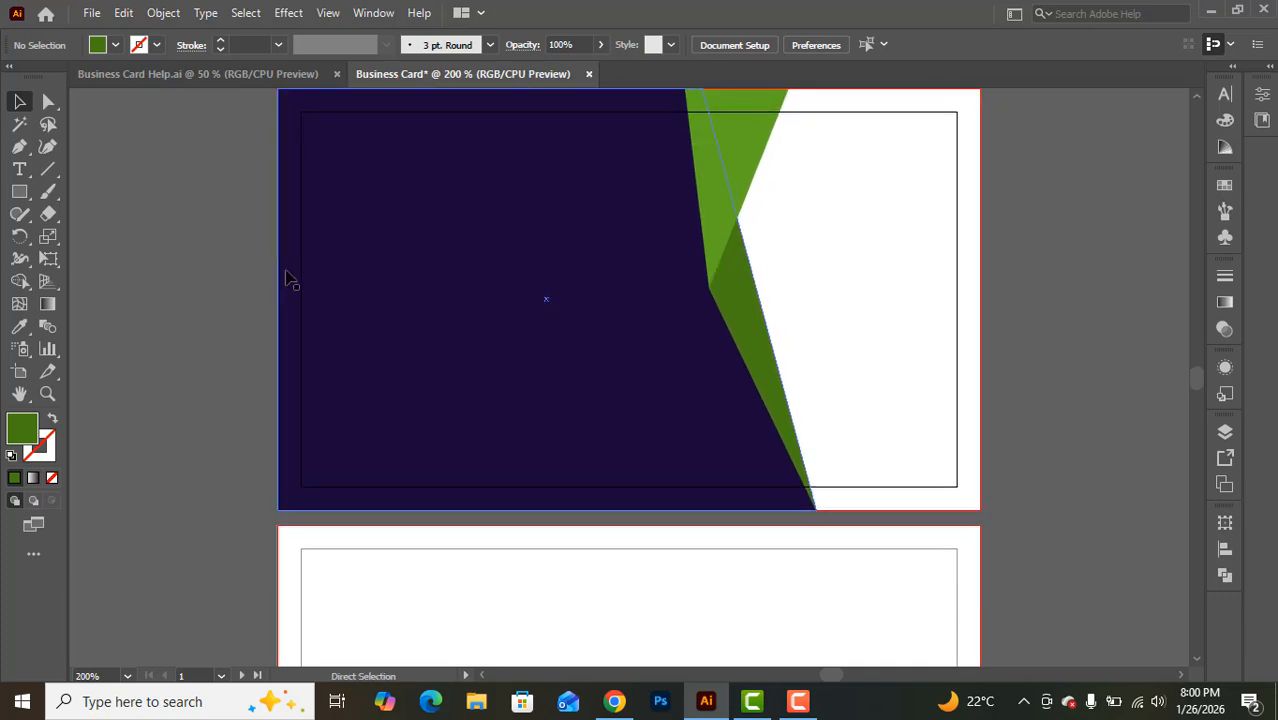
key("ctrl+minus")
key("ctrl+minus")
scroll(471, 314, "down", 3)
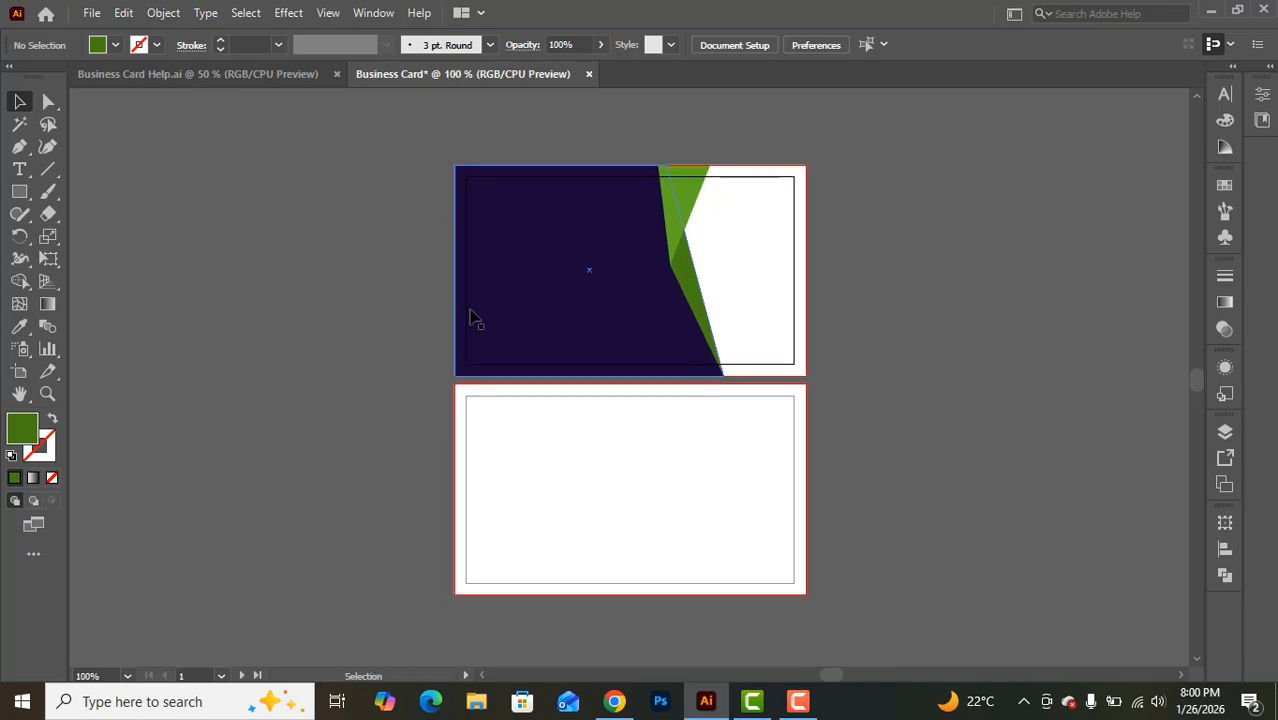
scroll(742, 360, "up", 2)
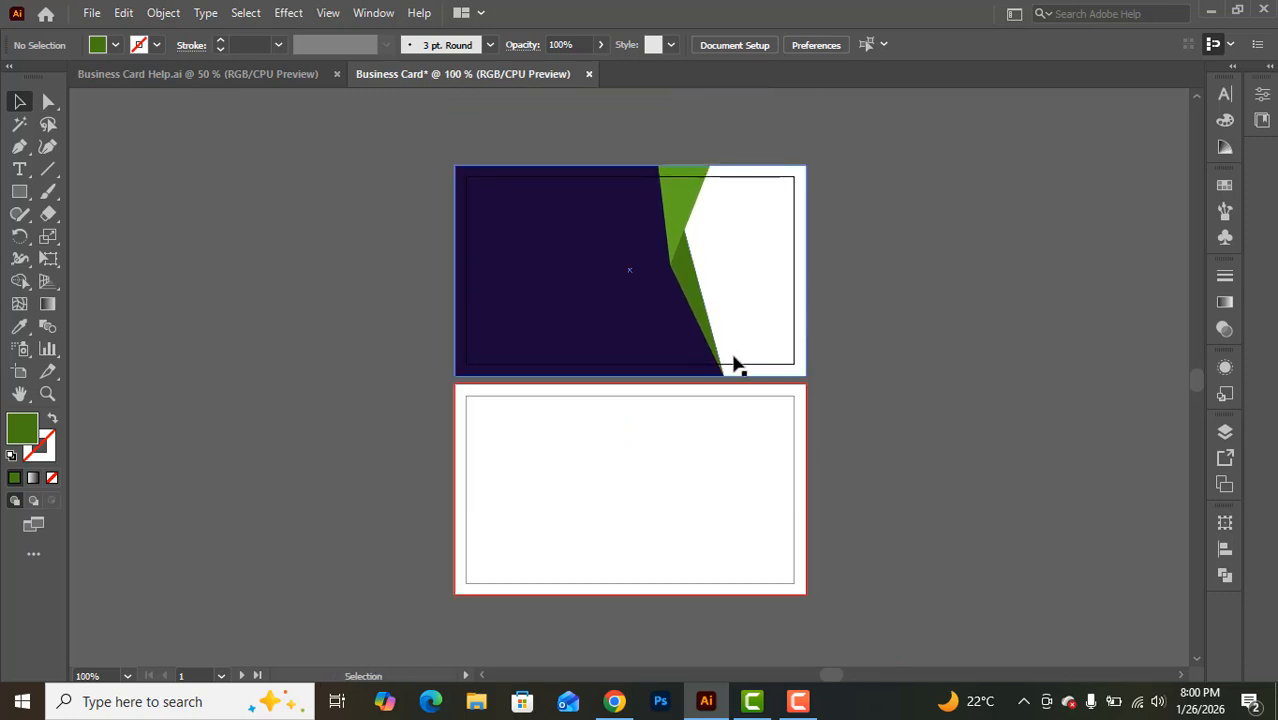
left_click_drag(20, 191, 99, 195)
left_click_drag(453, 380, 806, 596)
Fill the second artboard's rectangle with the first card's dark navy, sampled with the Eyedropper, and deselect it
left_click(22, 328)
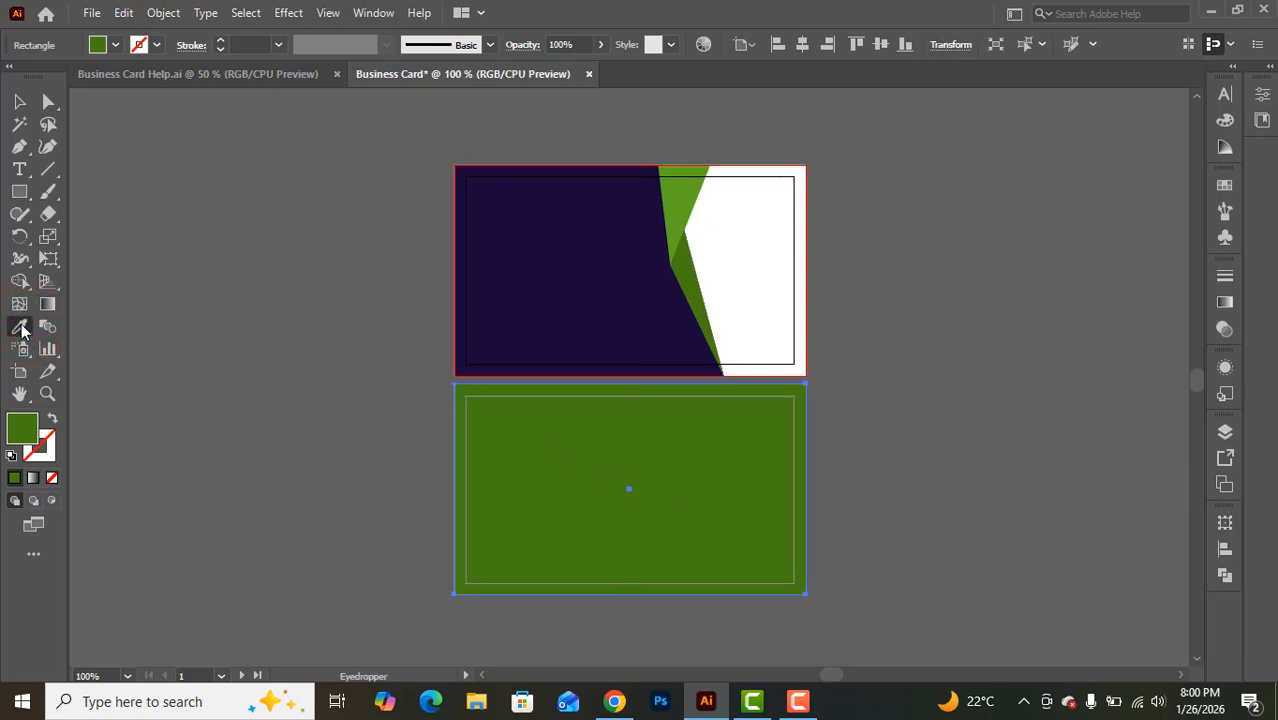
left_click_drag(22, 328, 136, 328)
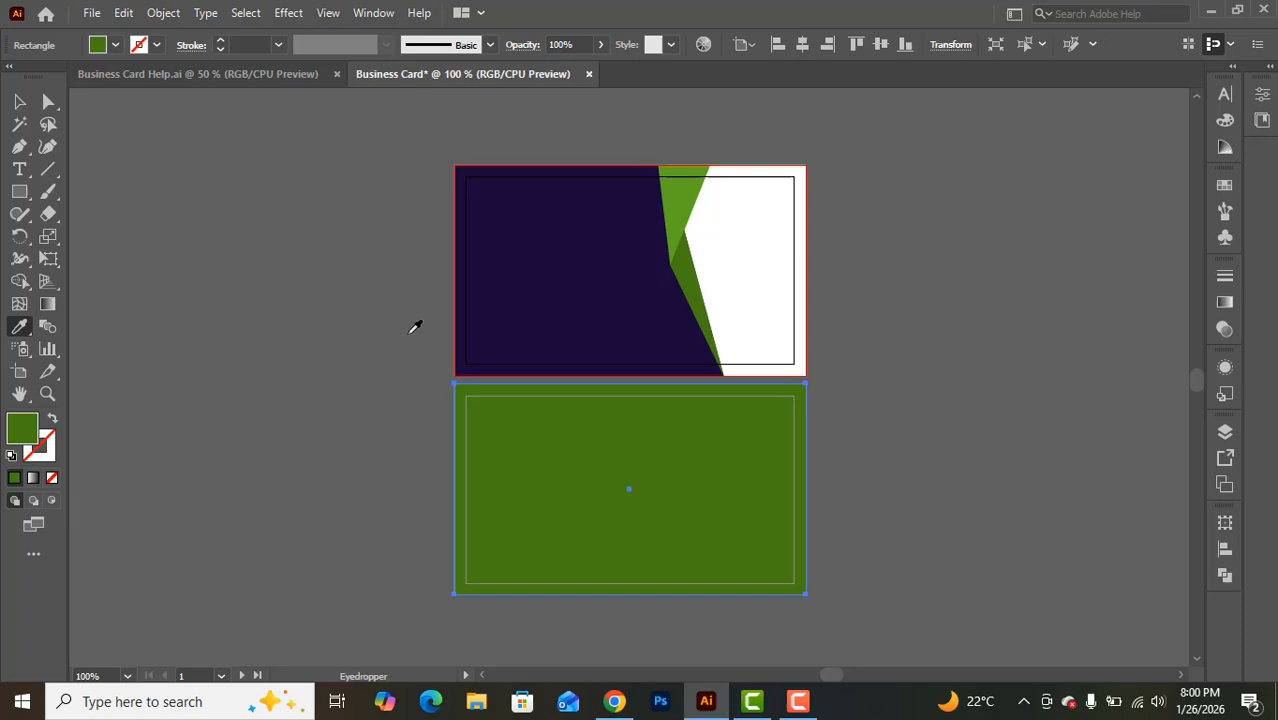
left_click(600, 286)
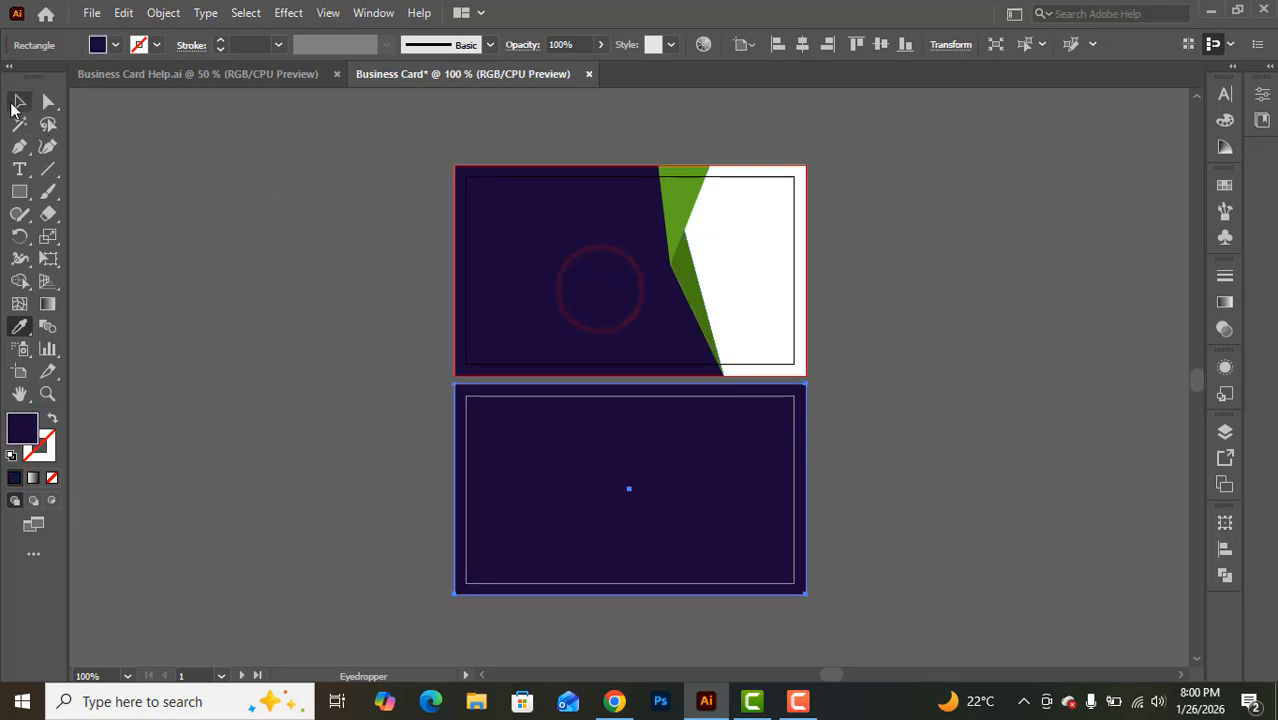
left_click(18, 101)
left_click(200, 218)
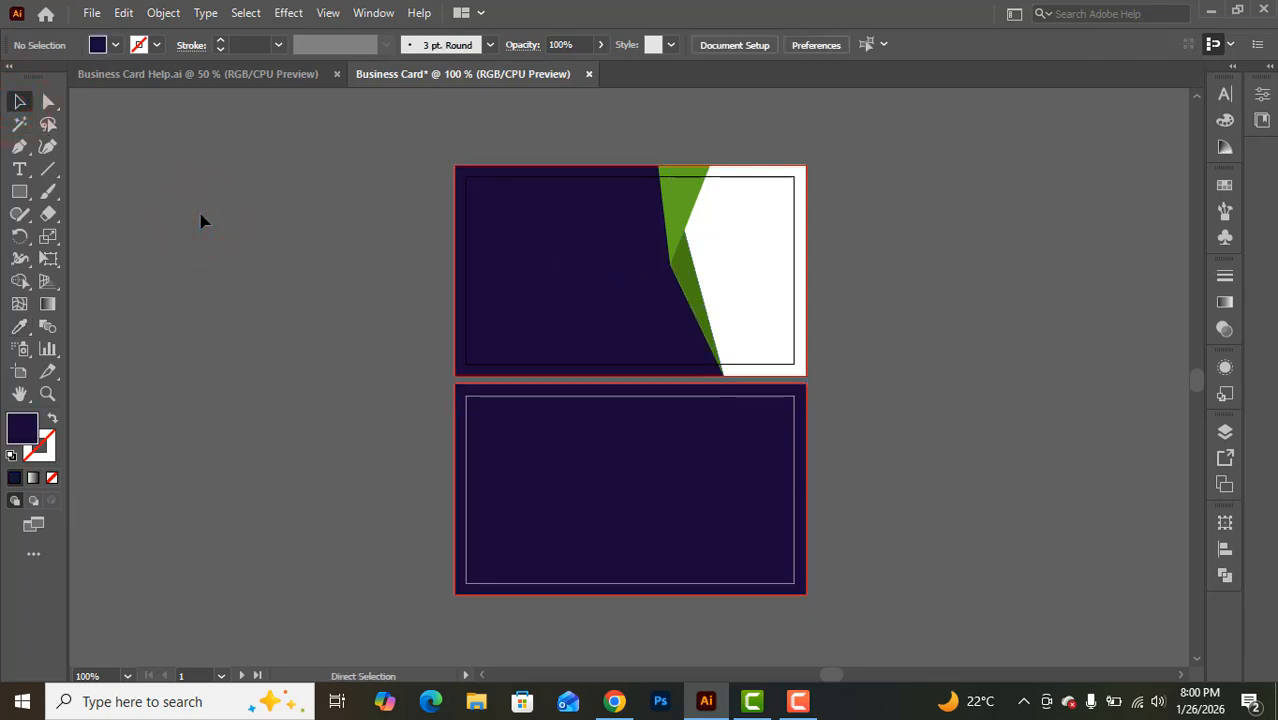
Draw a tall, narrow rounded rectangle midway down the second card, between its left bleed edge and the artboard edge
key("ctrl+equal")
scroll(259, 273, "down", 3)
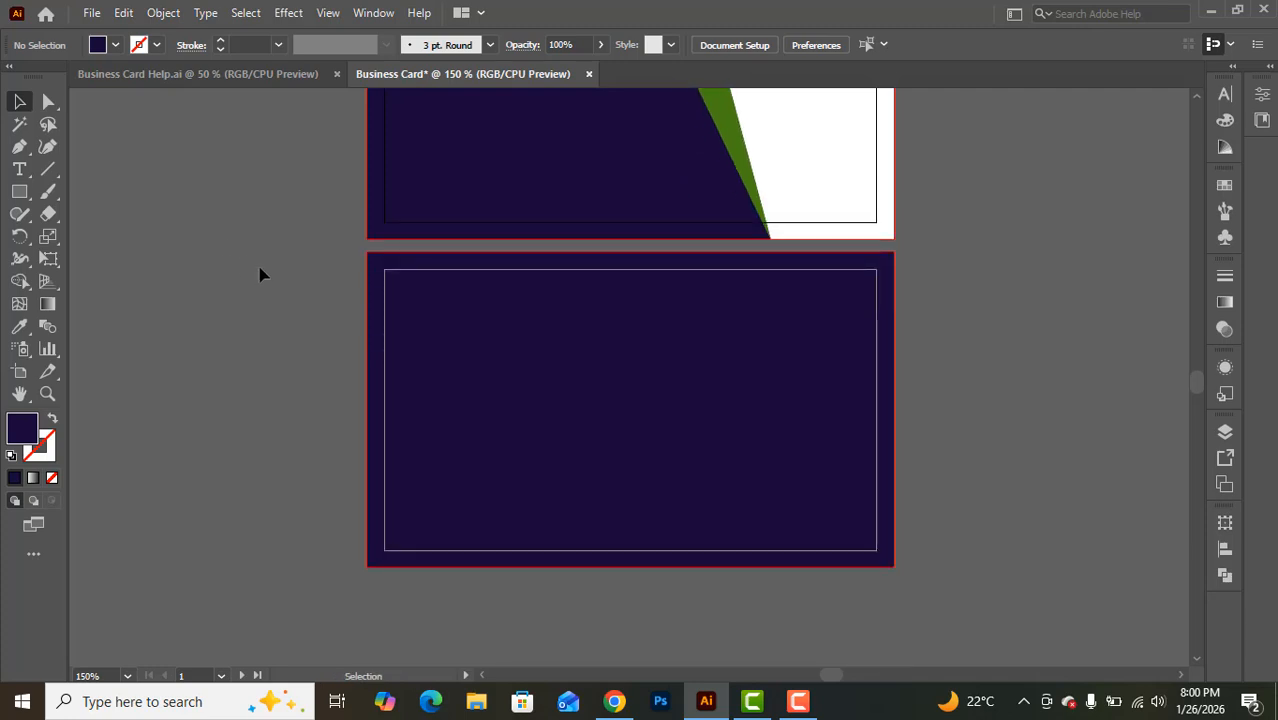
left_click_drag(24, 200, 111, 217)
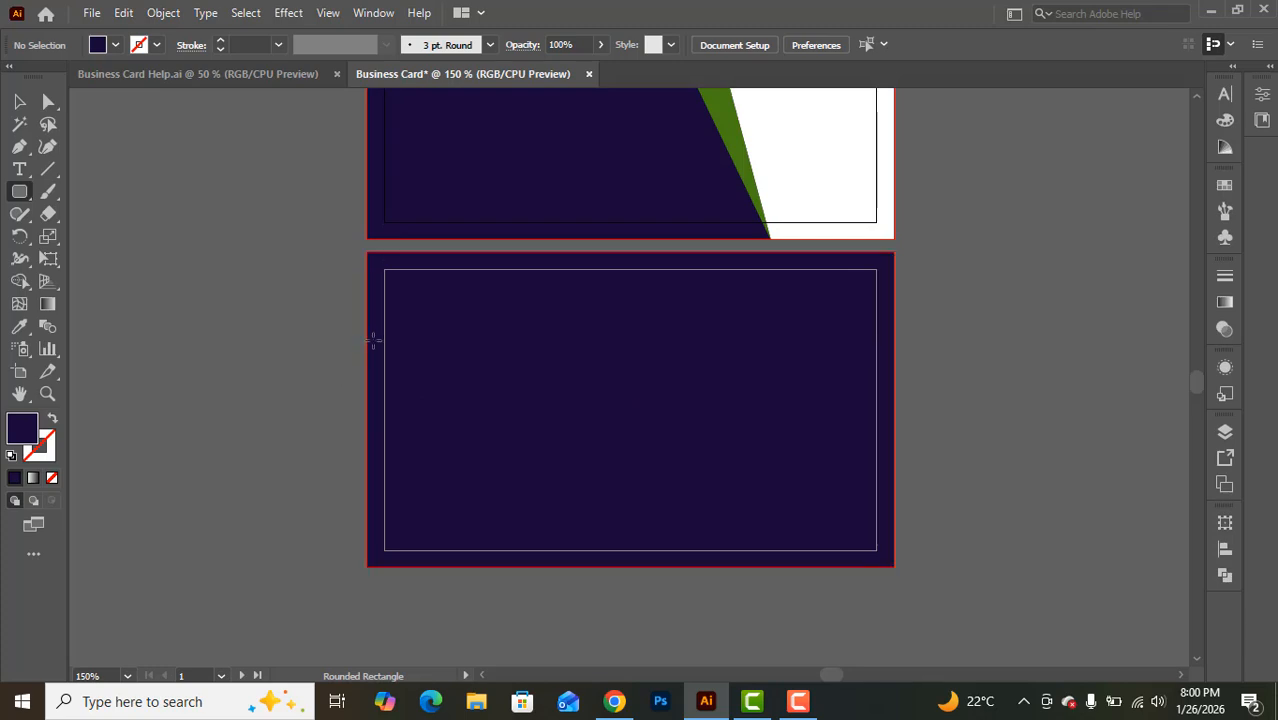
left_click_drag(368, 341, 385, 494)
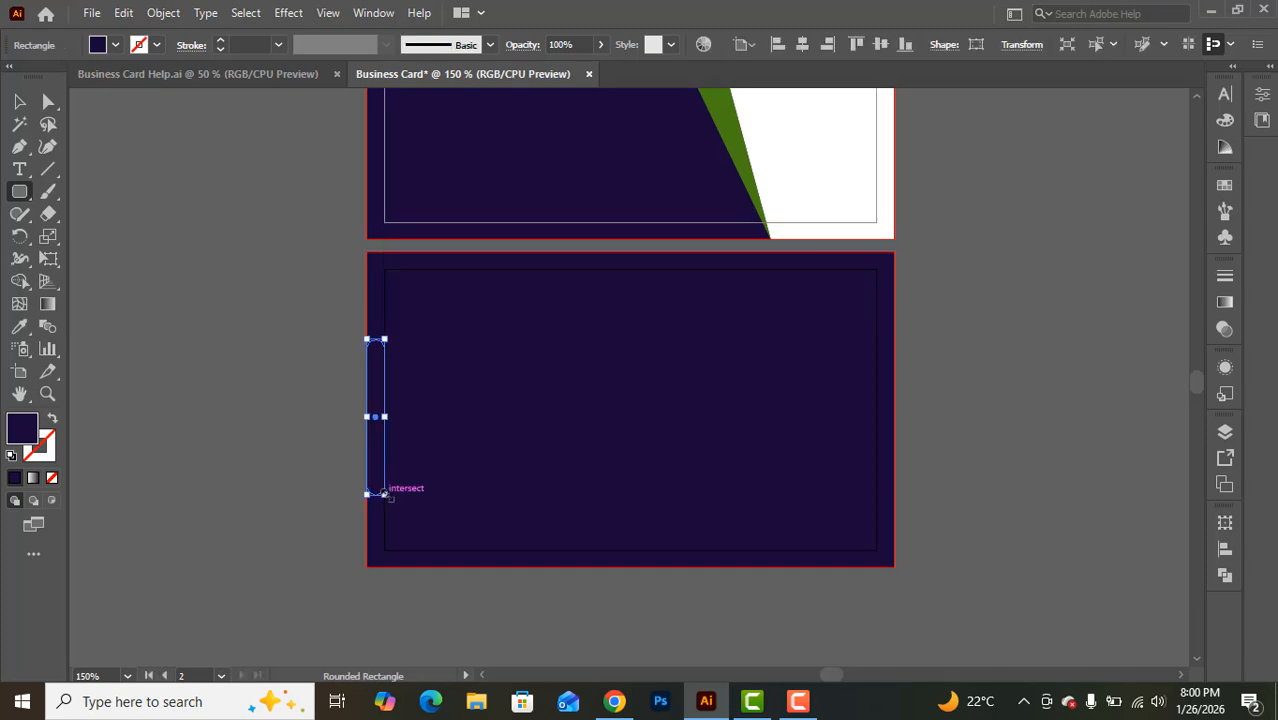
Fill the rounded bar with the darker green sampled from the first card's lower triangle, and deselect it
left_click(19, 326)
scroll(740, 260, "up", 2)
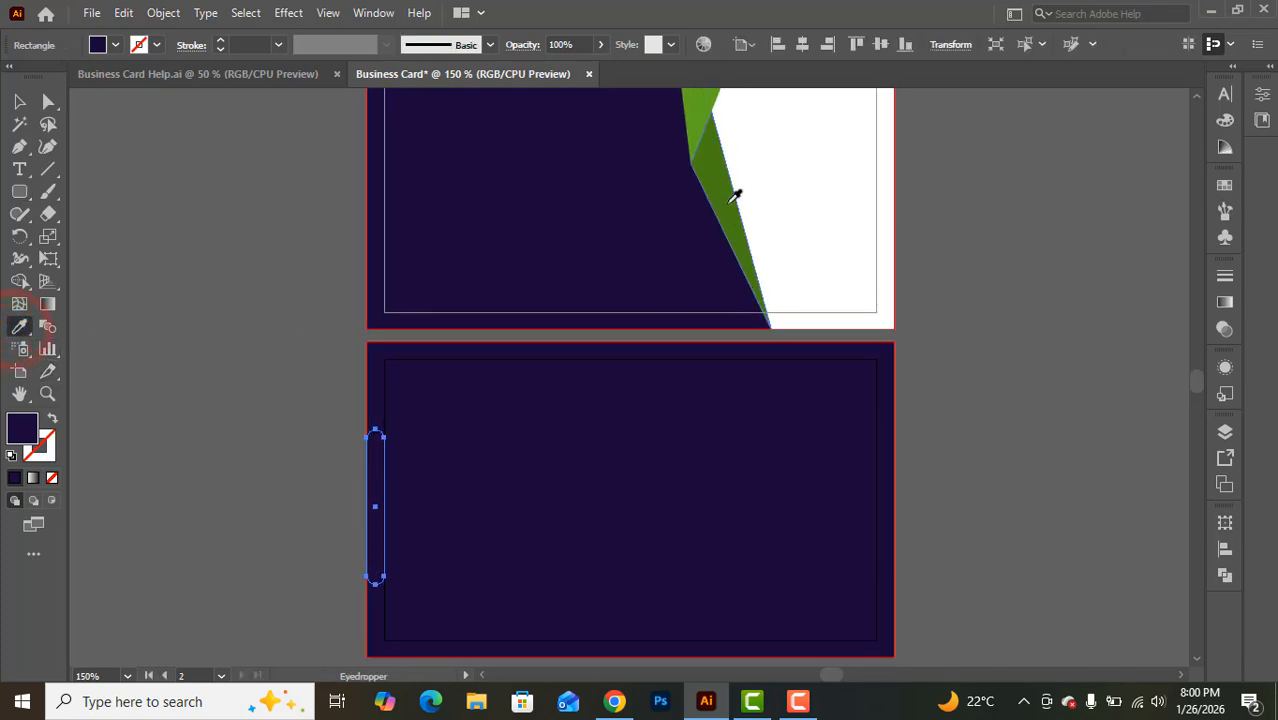
left_click(727, 204)
scroll(651, 290, "down", 2)
left_click(19, 101)
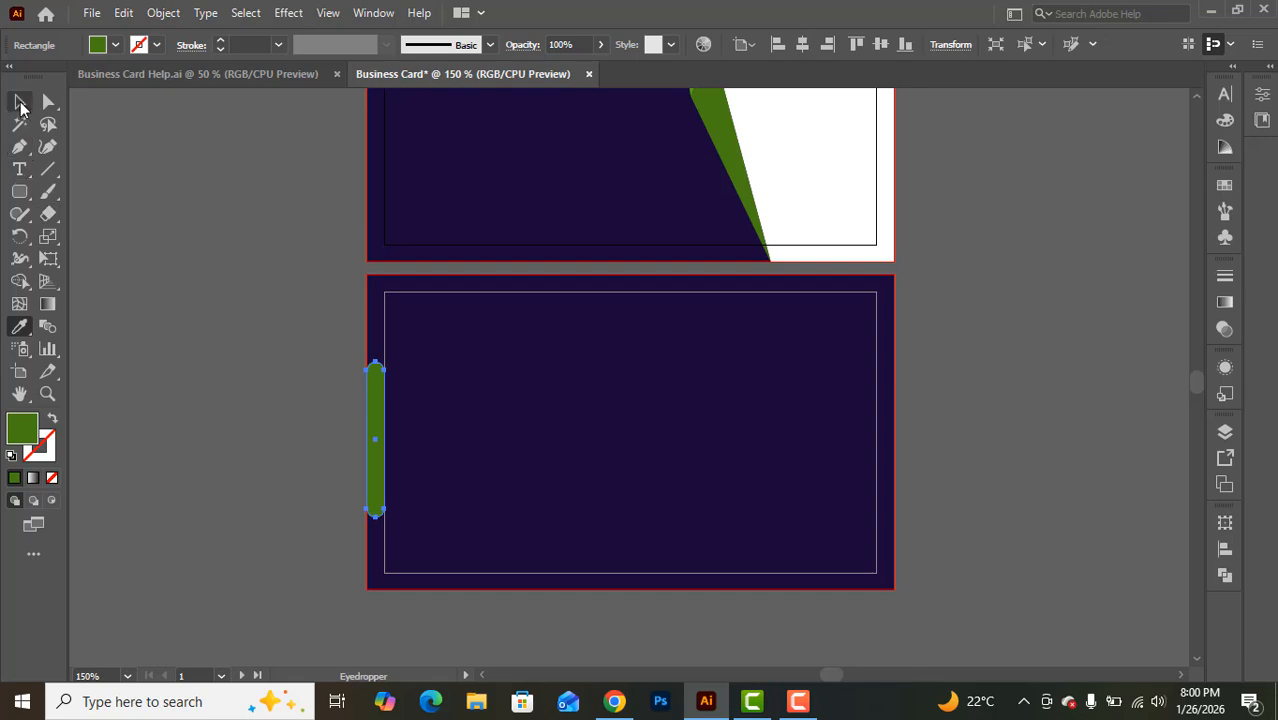
left_click(197, 245)
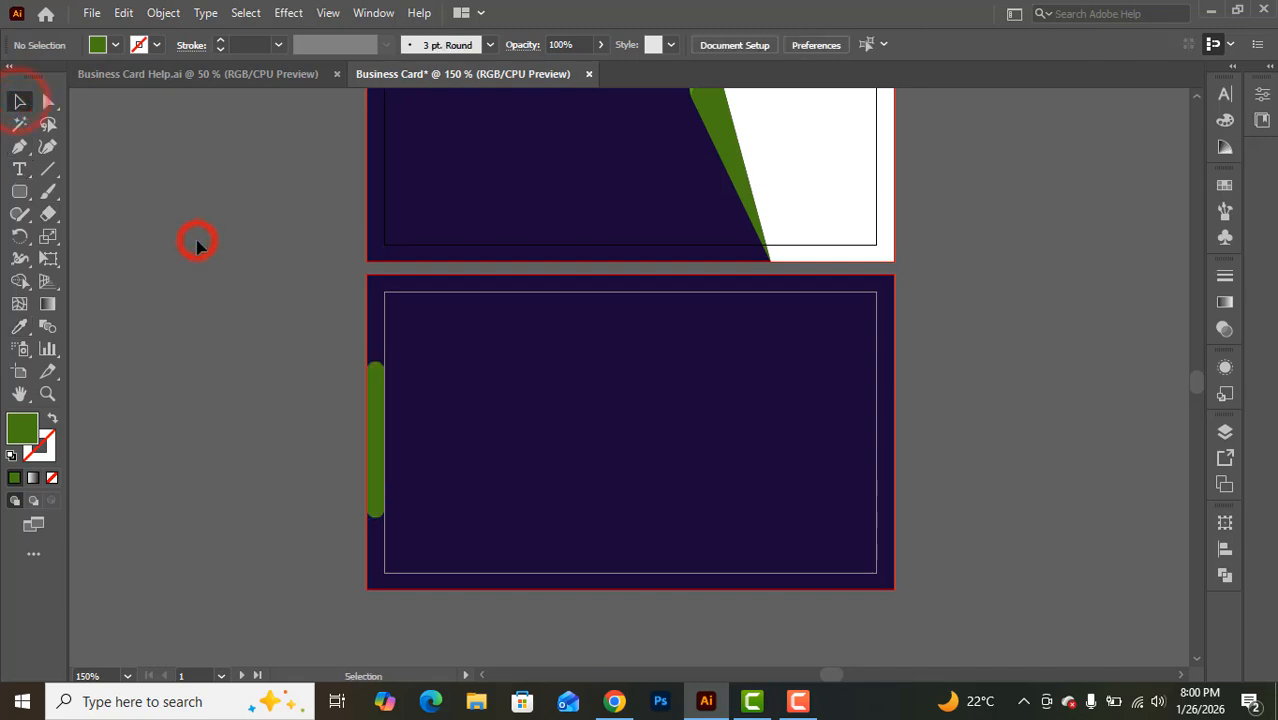
Try to centre the green bar vertically on the artboard, and undo the alignment
left_click(377, 437)
left_click_drag(367, 440, 365, 439)
scroll(340, 420, "down", 2)
scroll(322, 410, "up", 1)
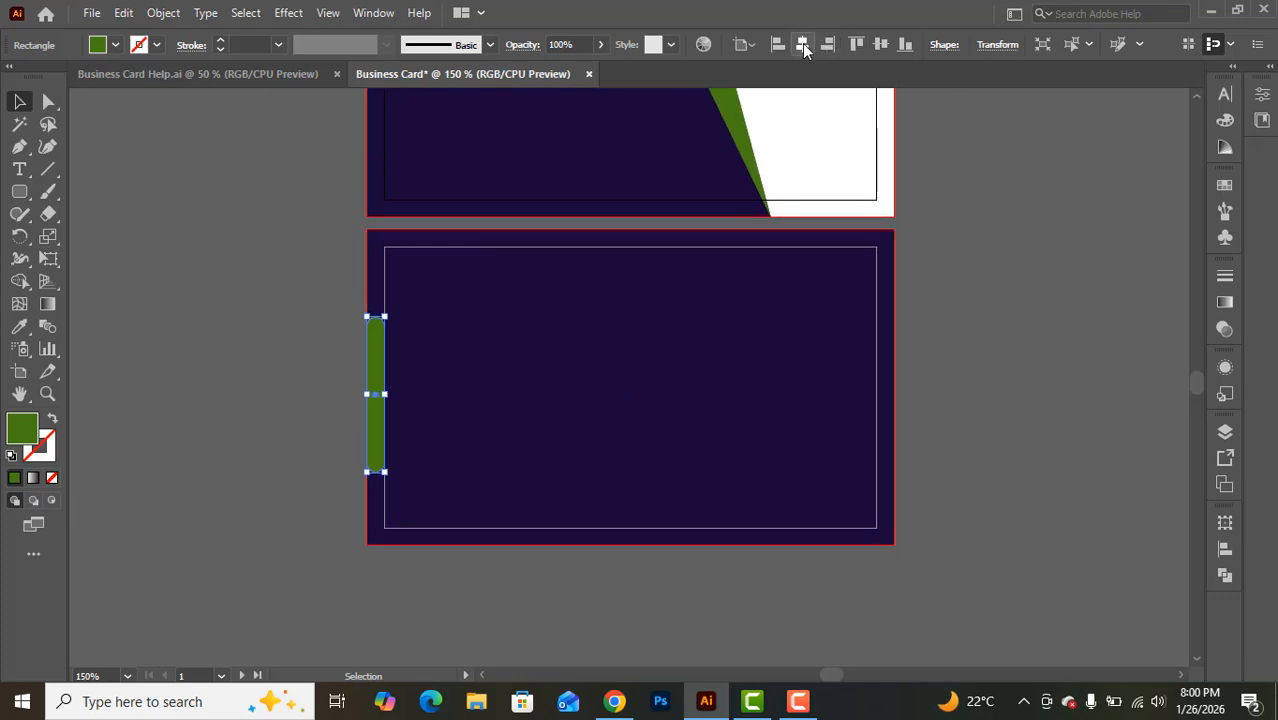
left_click(881, 47)
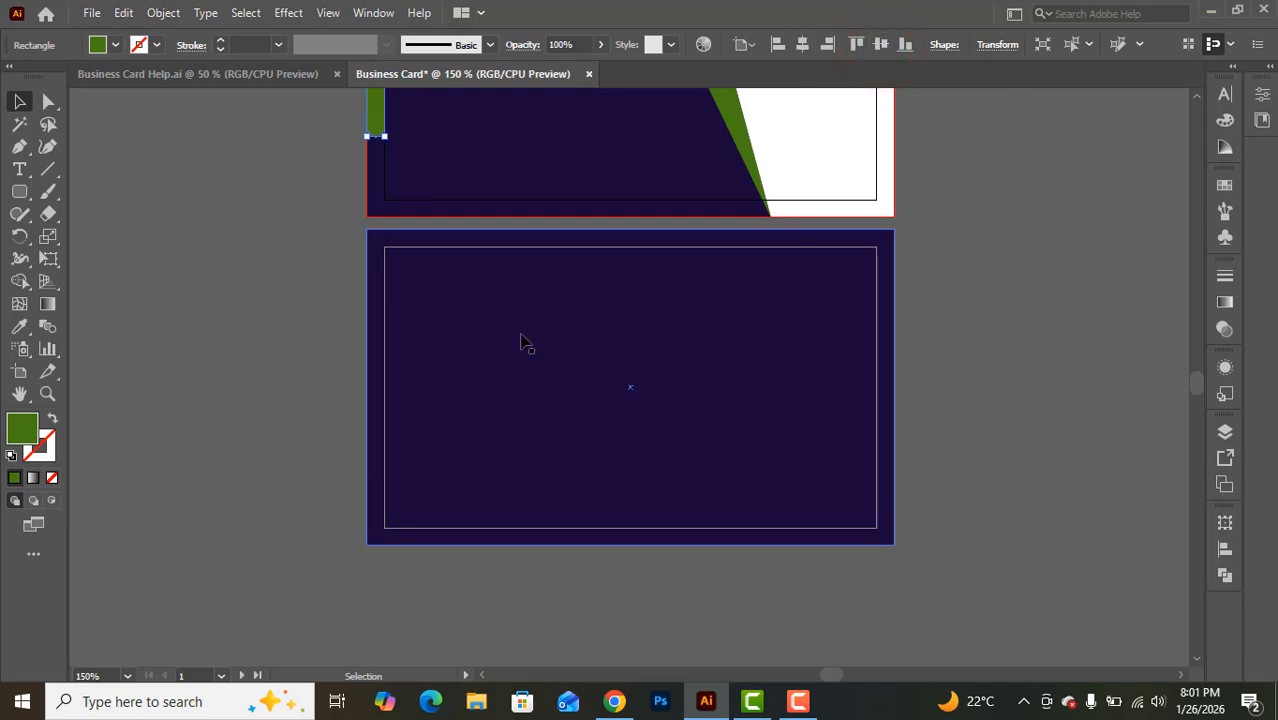
key("ctrl+z")
left_click(228, 376)
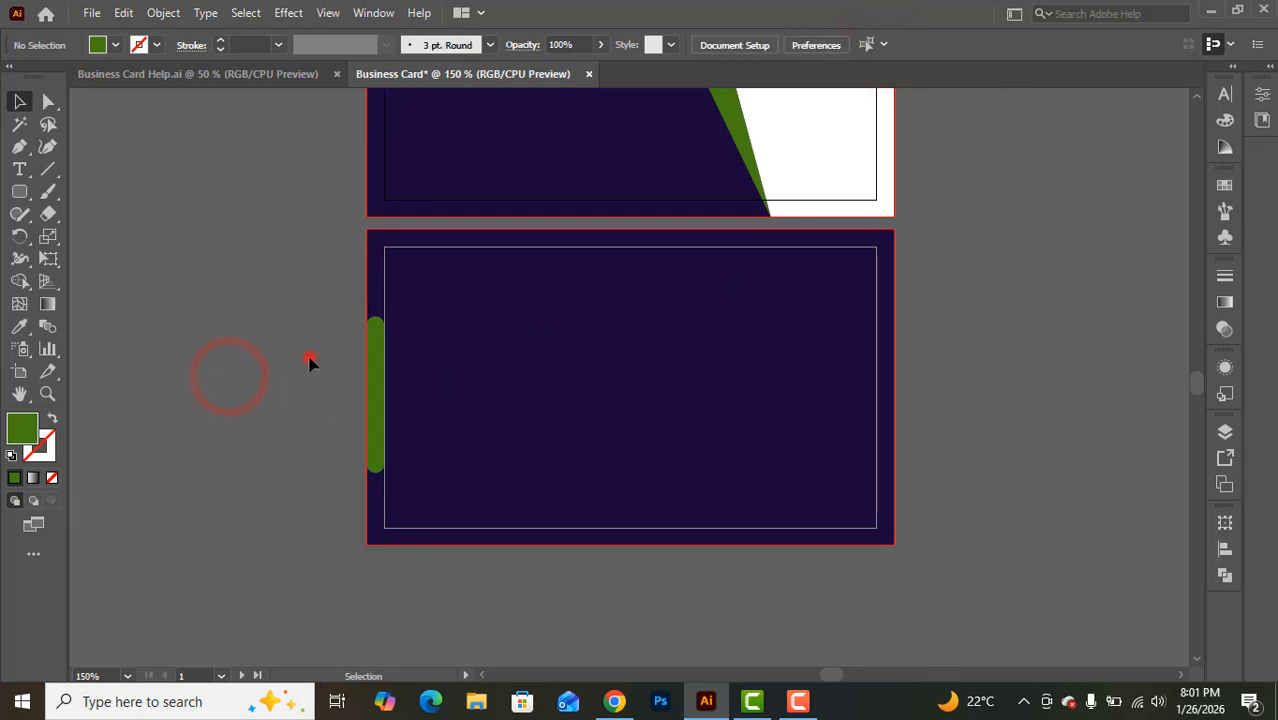
Make the second artboard active and centre the green bar vertically on it
left_click(310, 362)
left_click(628, 456)
left_click(1111, 424)
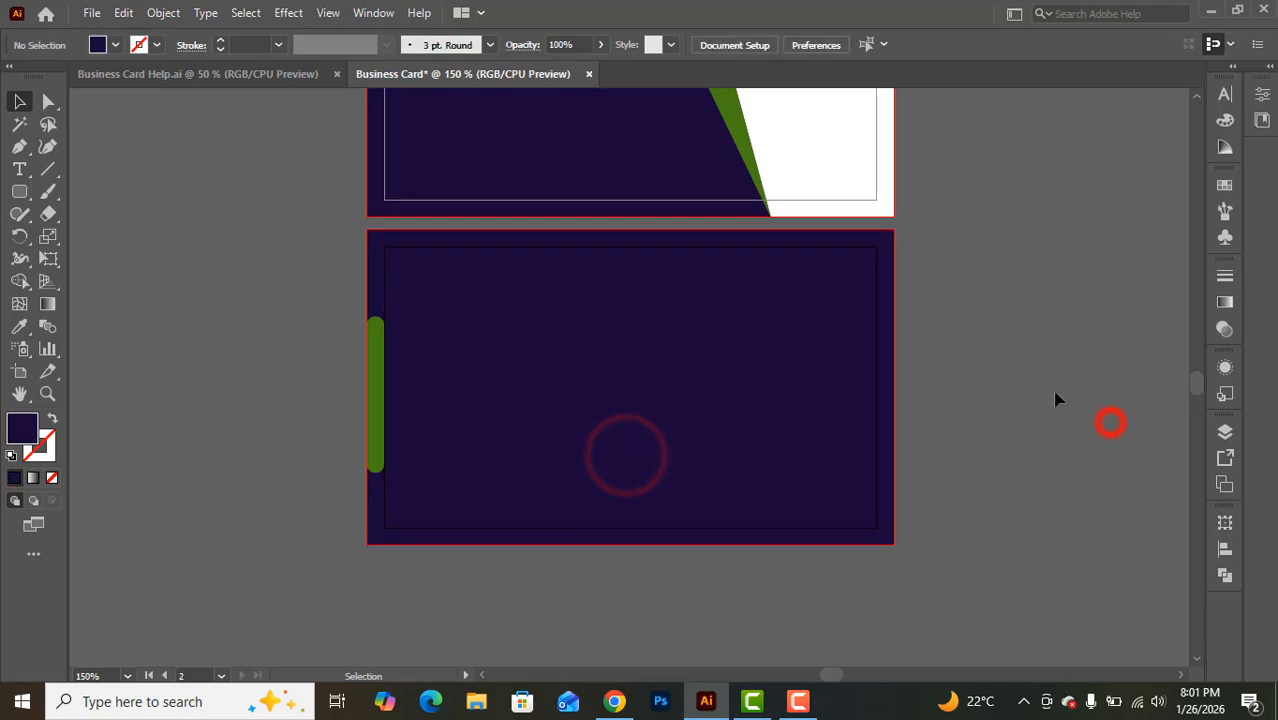
left_click(377, 360)
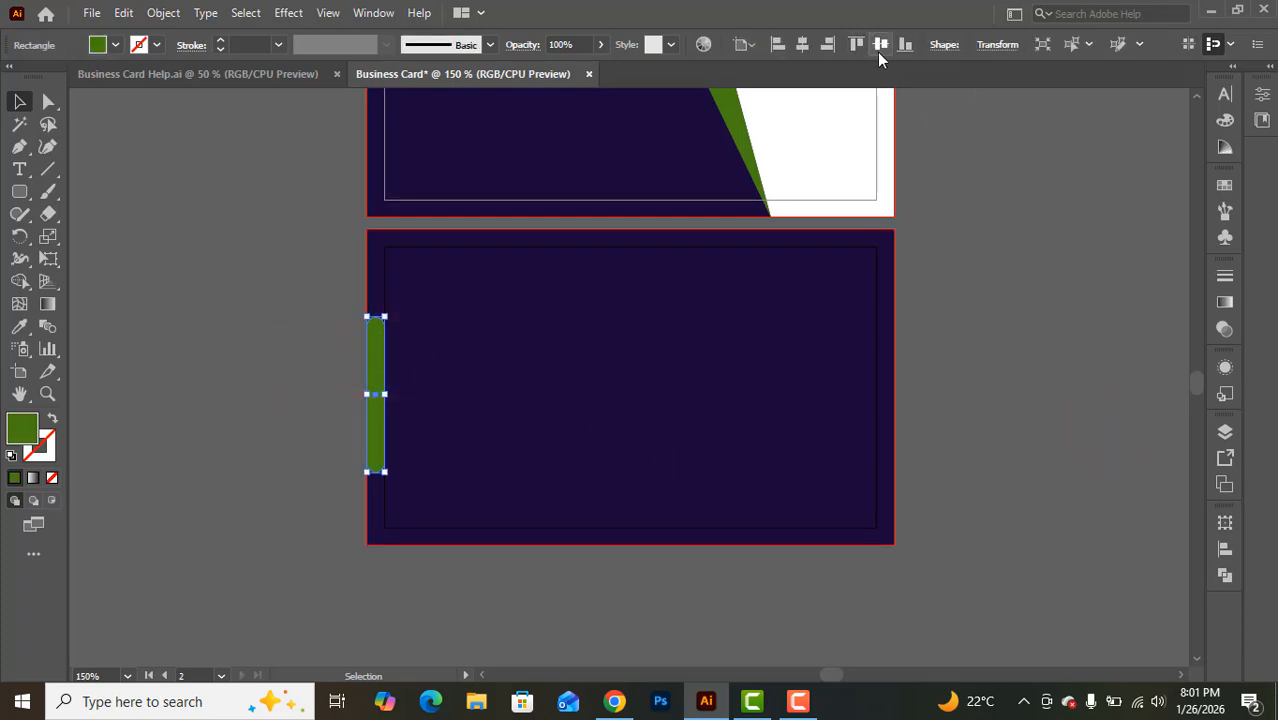
left_click(881, 45)
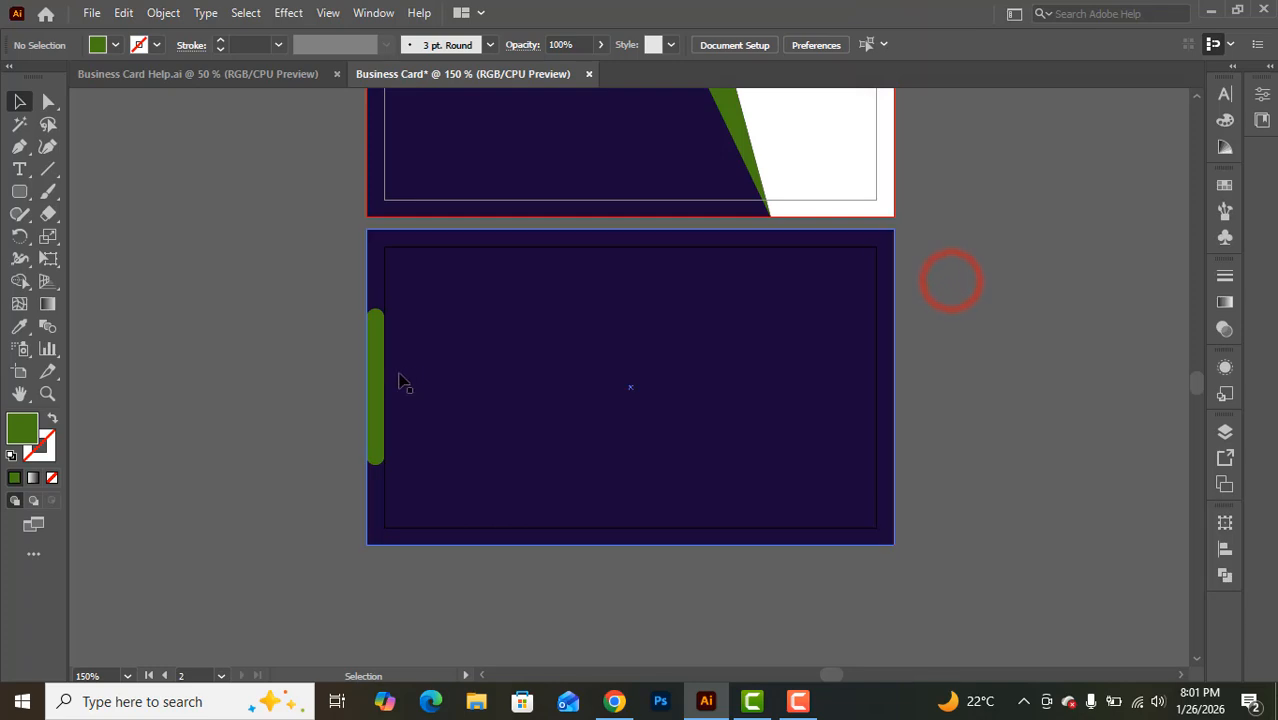
Duplicate the green bar straight across to the second card's opposite side, between the artboard edge and the bleed edge
left_click_drag(375, 374, 890, 374)
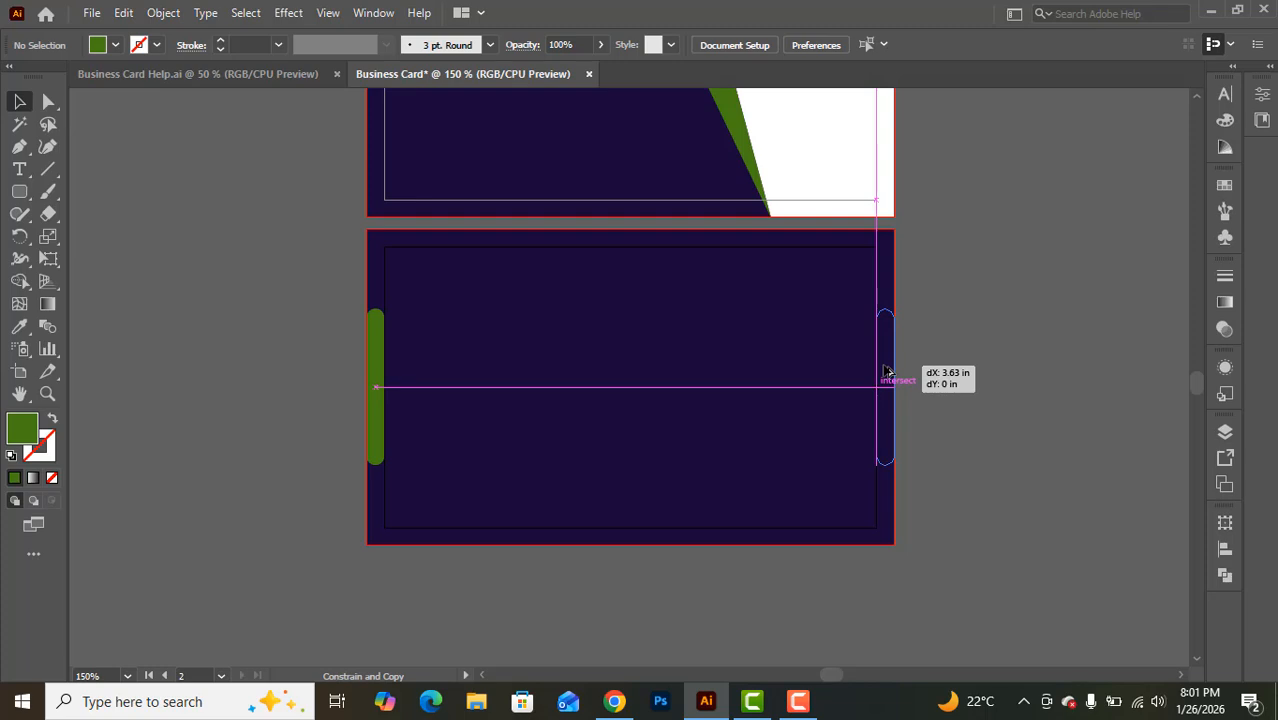
left_click_drag(886, 372, 886, 372)
left_click(970, 361)
scroll(975, 365, "up", 3)
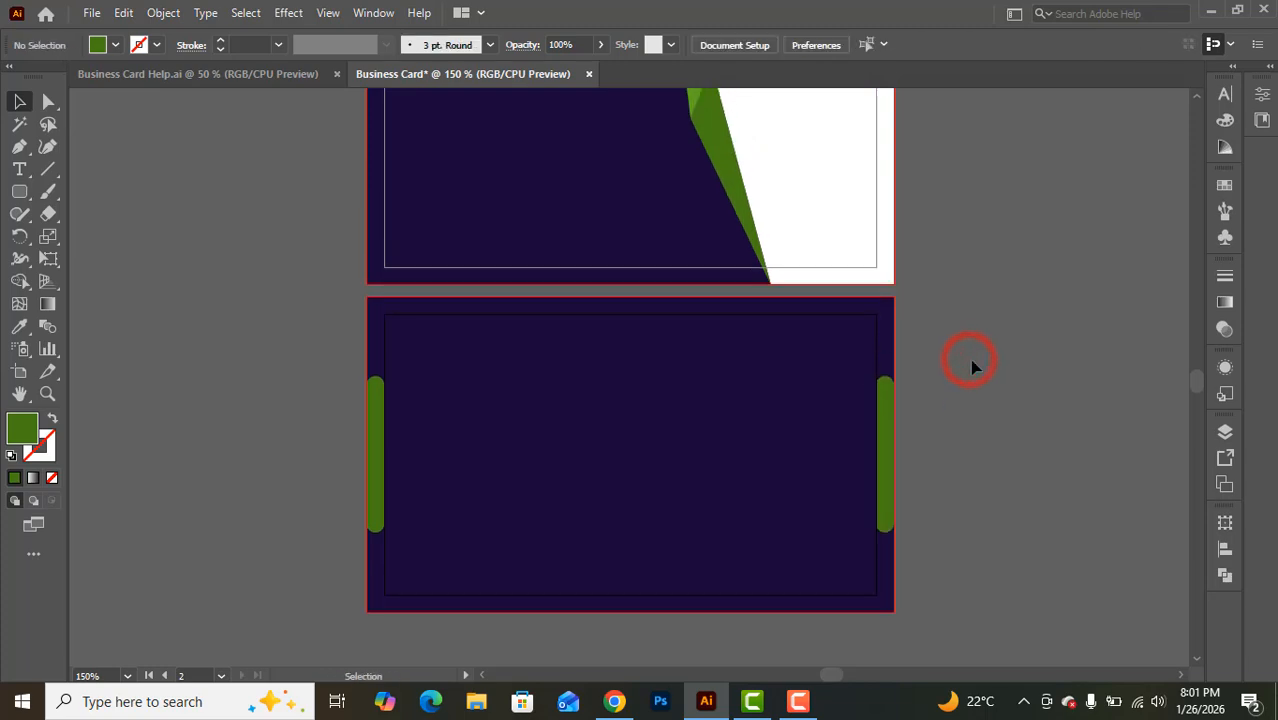
scroll(978, 369, "down", 2)
scroll(978, 369, "down", 1)
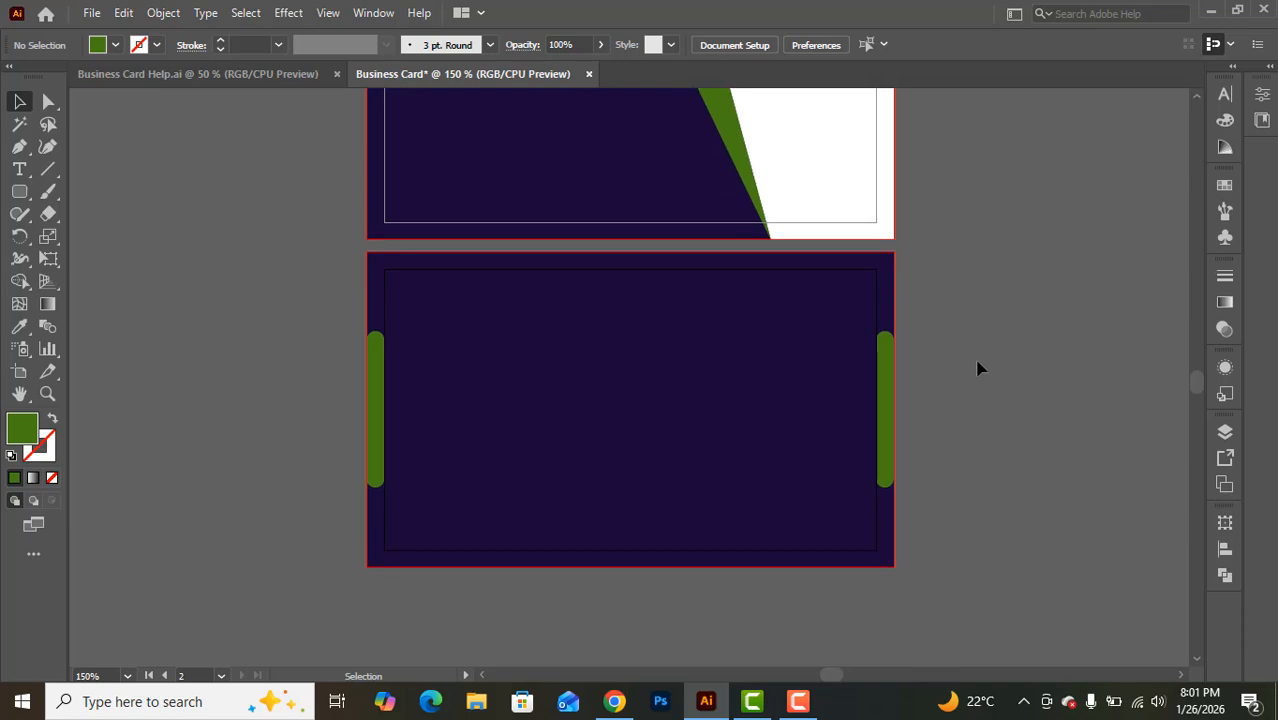
scroll(976, 365, "up", 2)
scroll(976, 365, "down", 3)
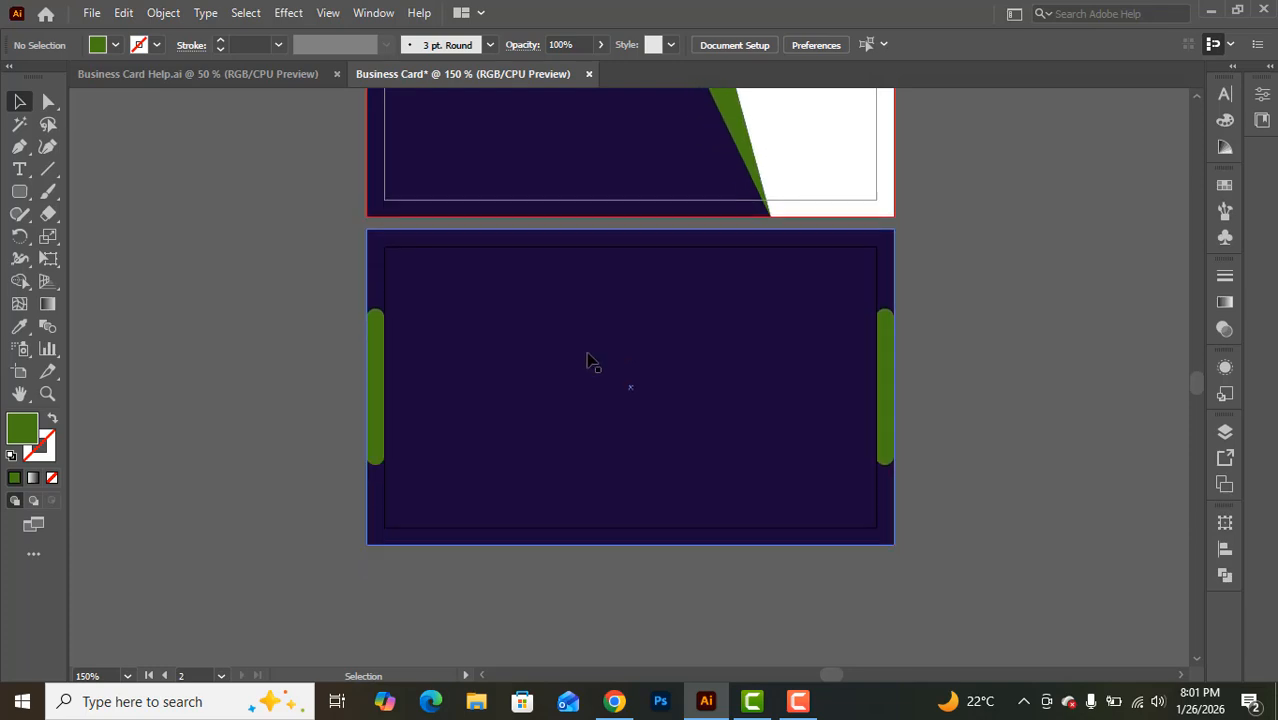
Copy the logo from Business Card Help.ai to the middle of the second card, scale it down, and centre it vertically
left_click(172, 73)
left_click_drag(318, 420, 465, 527)
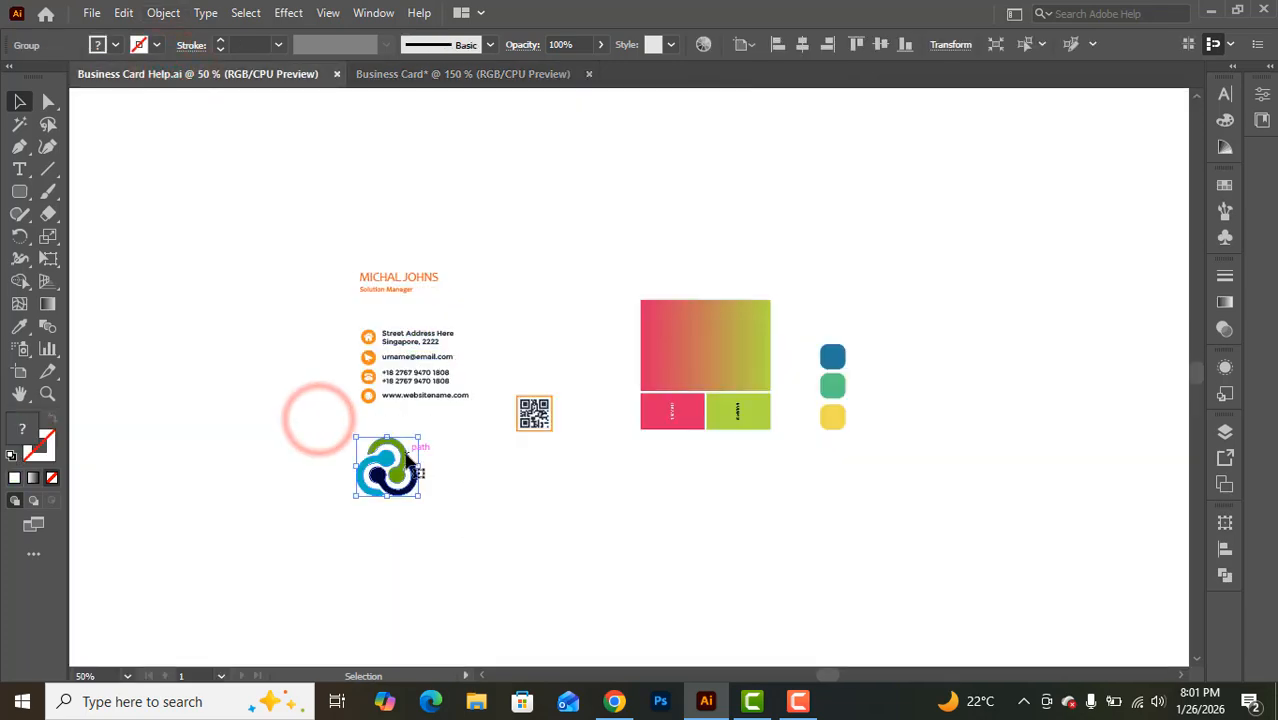
left_click_drag(406, 453, 720, 478)
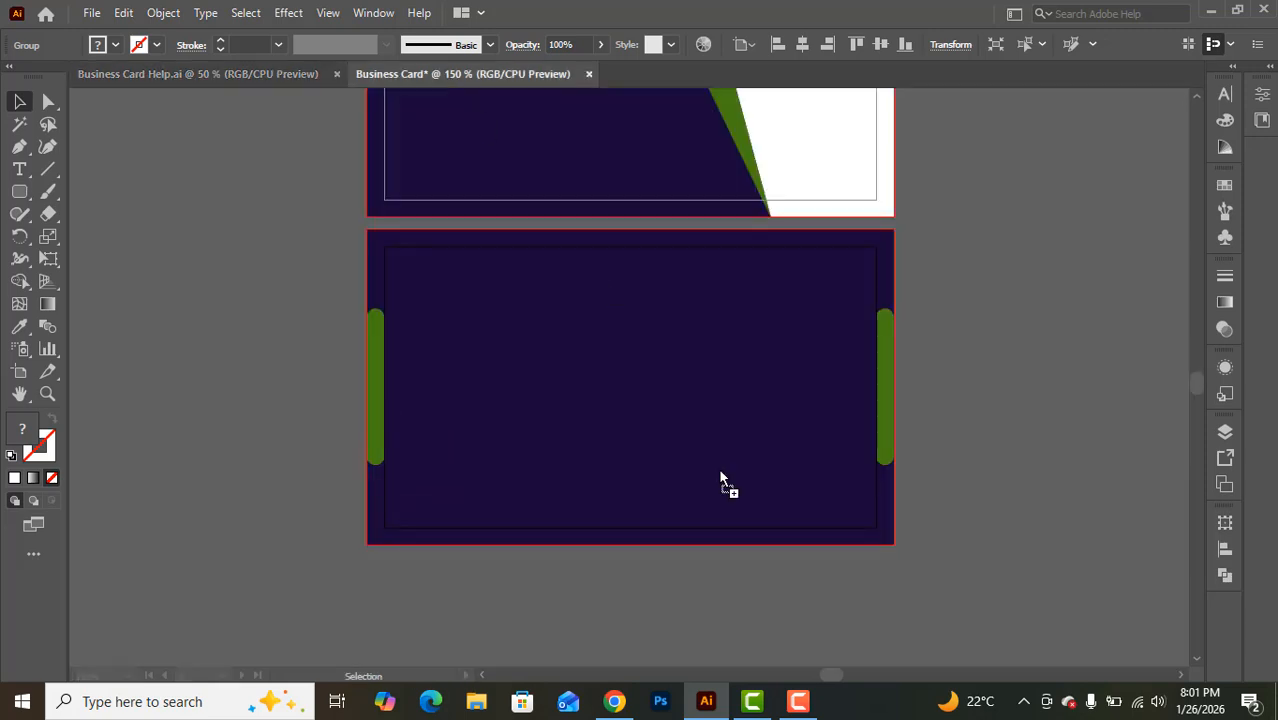
left_click_drag(666, 384, 677, 356)
left_click_drag(722, 457, 693, 425)
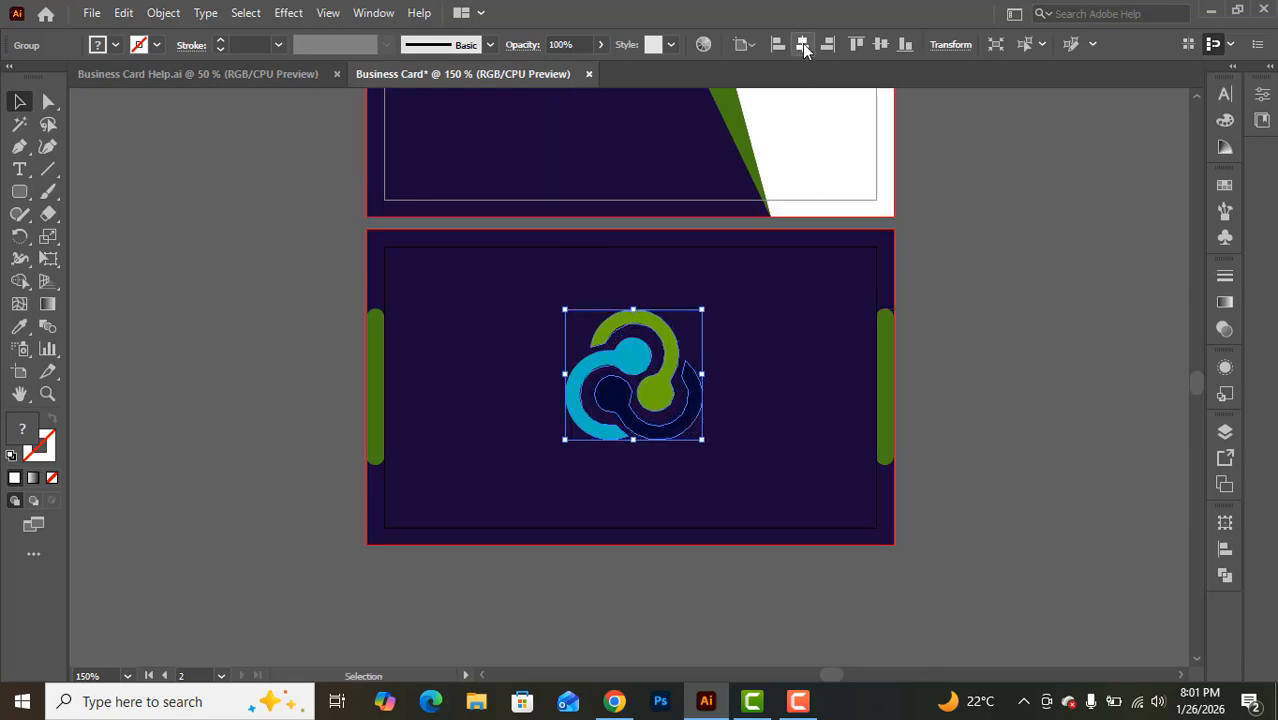
left_click(881, 44)
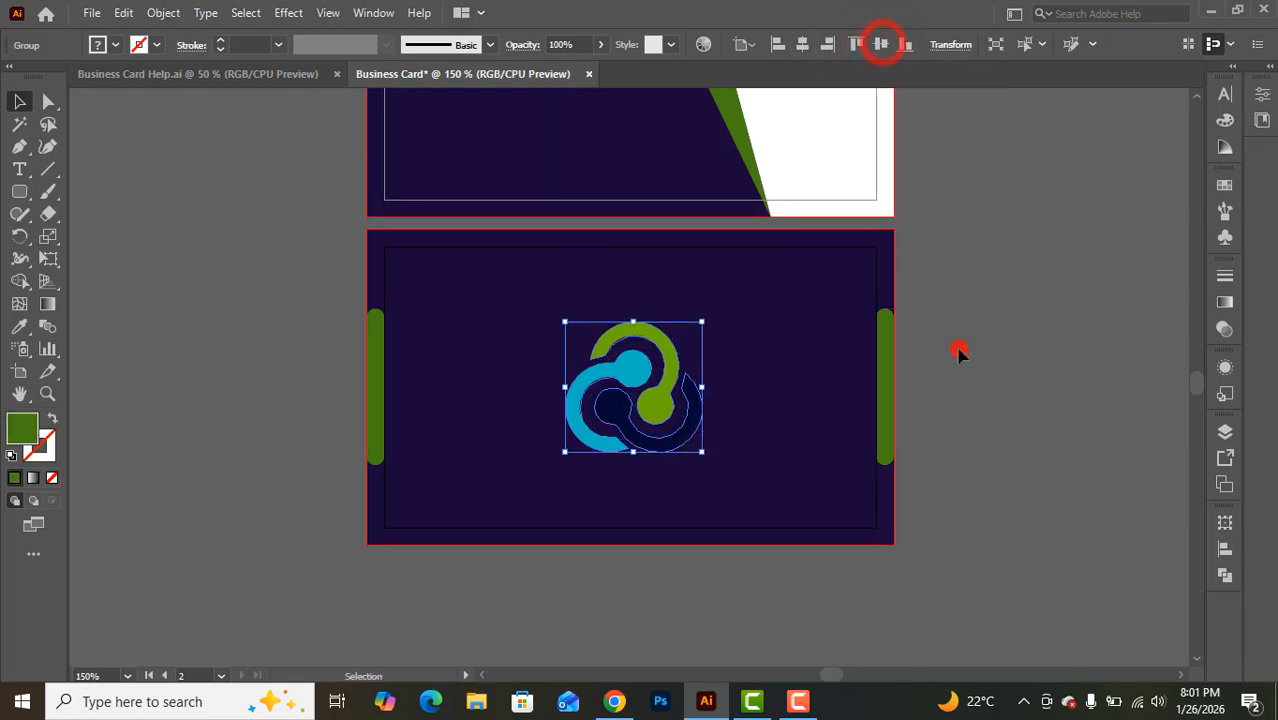
left_click(958, 352)
scroll(958, 352, "down", 1)
Ungroup the second card's logo and recolour its dark navy part with the white sampled from the first card
left_click(693, 392)
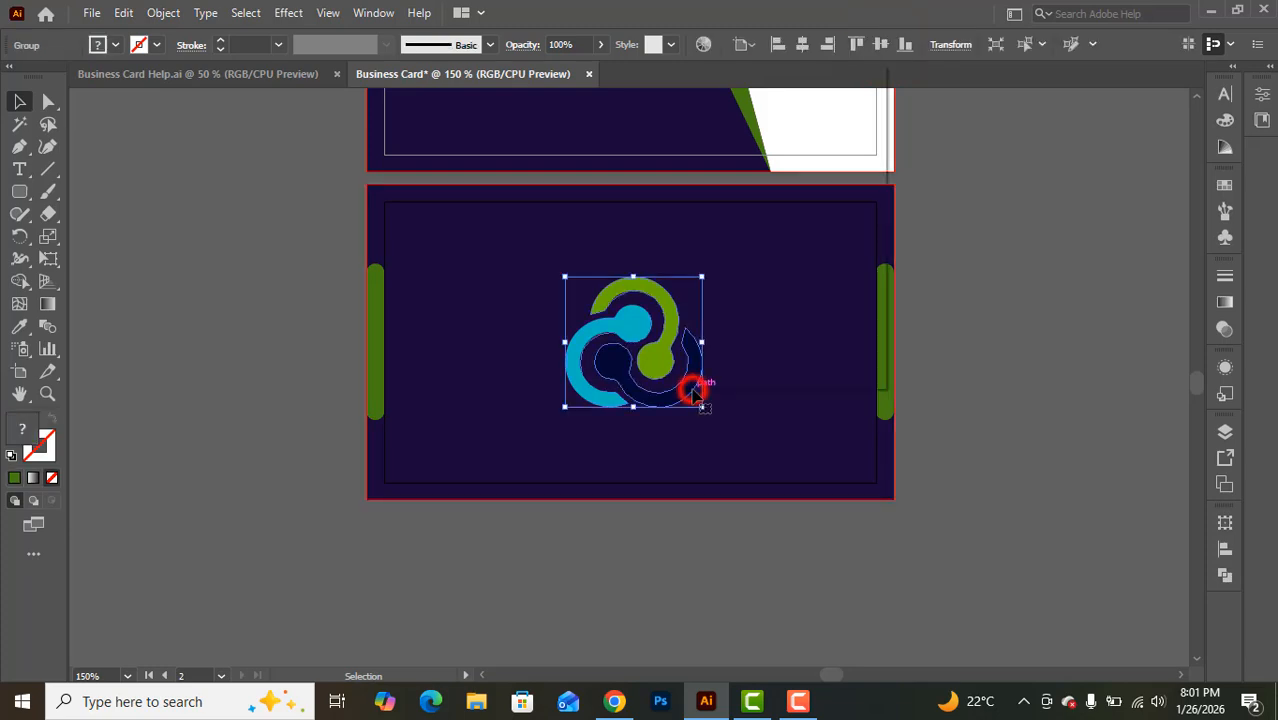
right_click(693, 392)
left_click(779, 217)
left_click(960, 296)
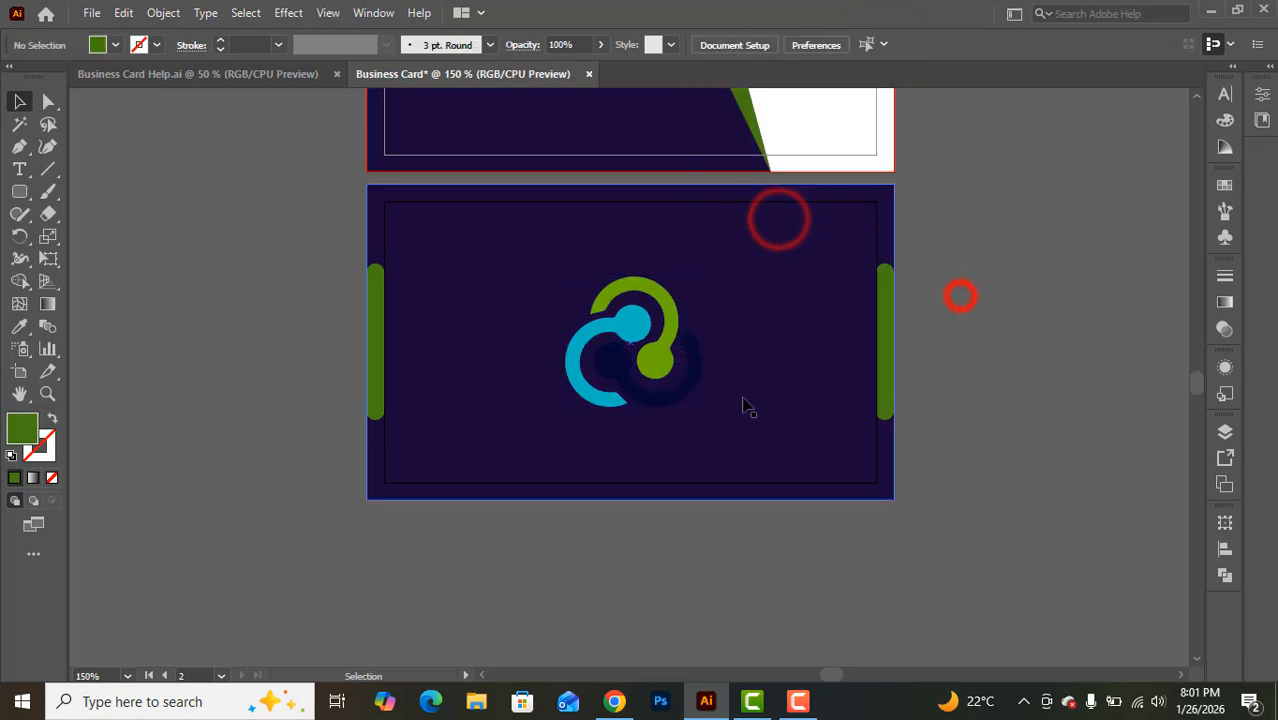
left_click(693, 372)
left_click(21, 324)
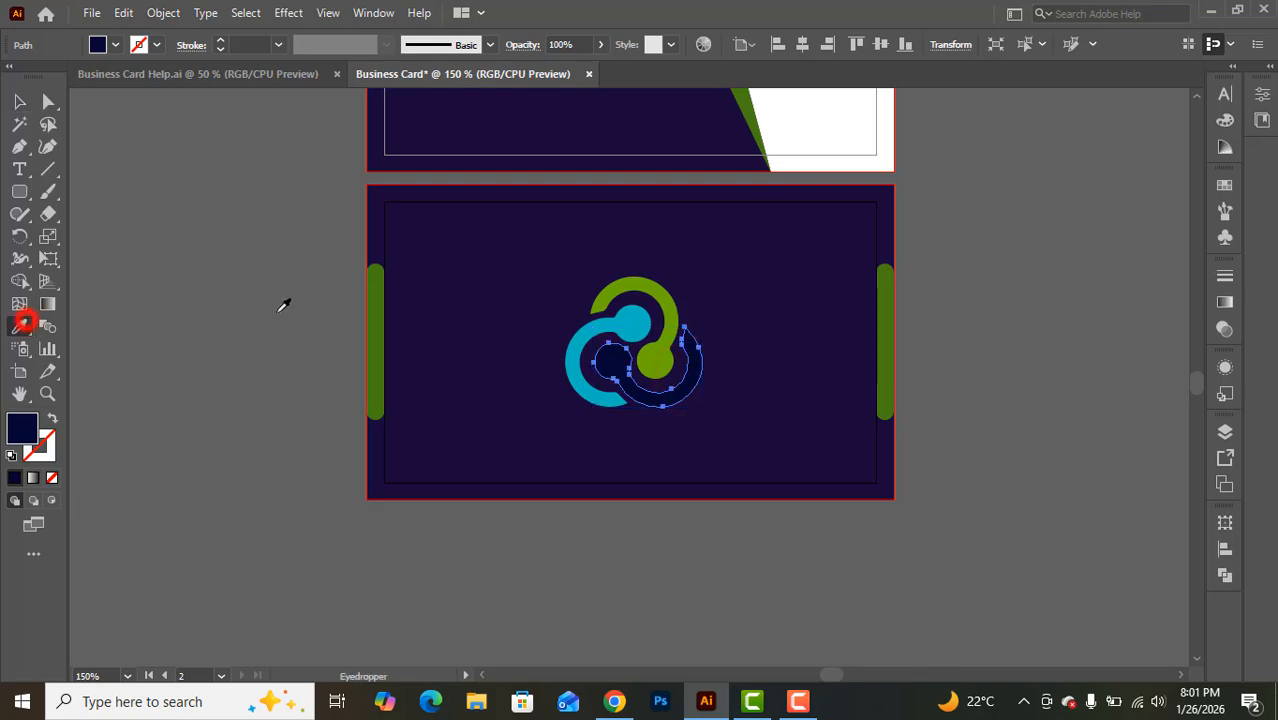
scroll(690, 225, "up", 1)
left_click(870, 137)
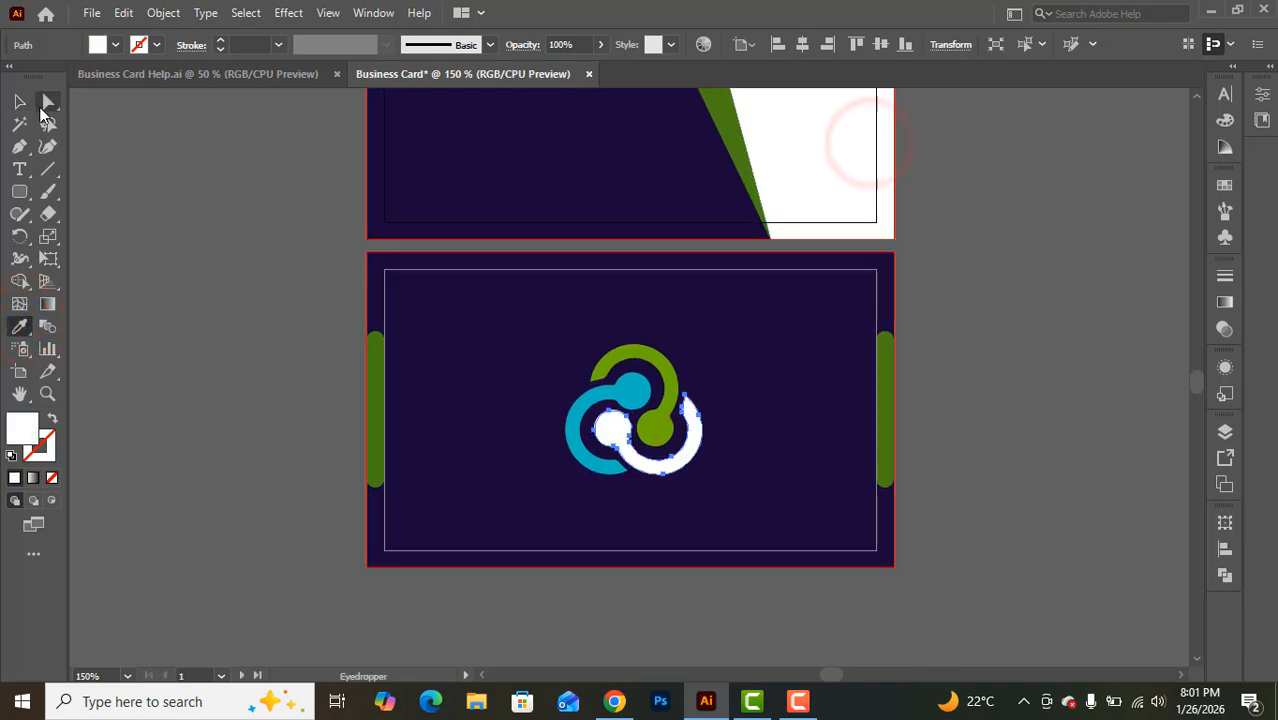
left_click(19, 101)
left_click(181, 216)
Examine the layout of both cards together
scroll(248, 228, "up", 1)
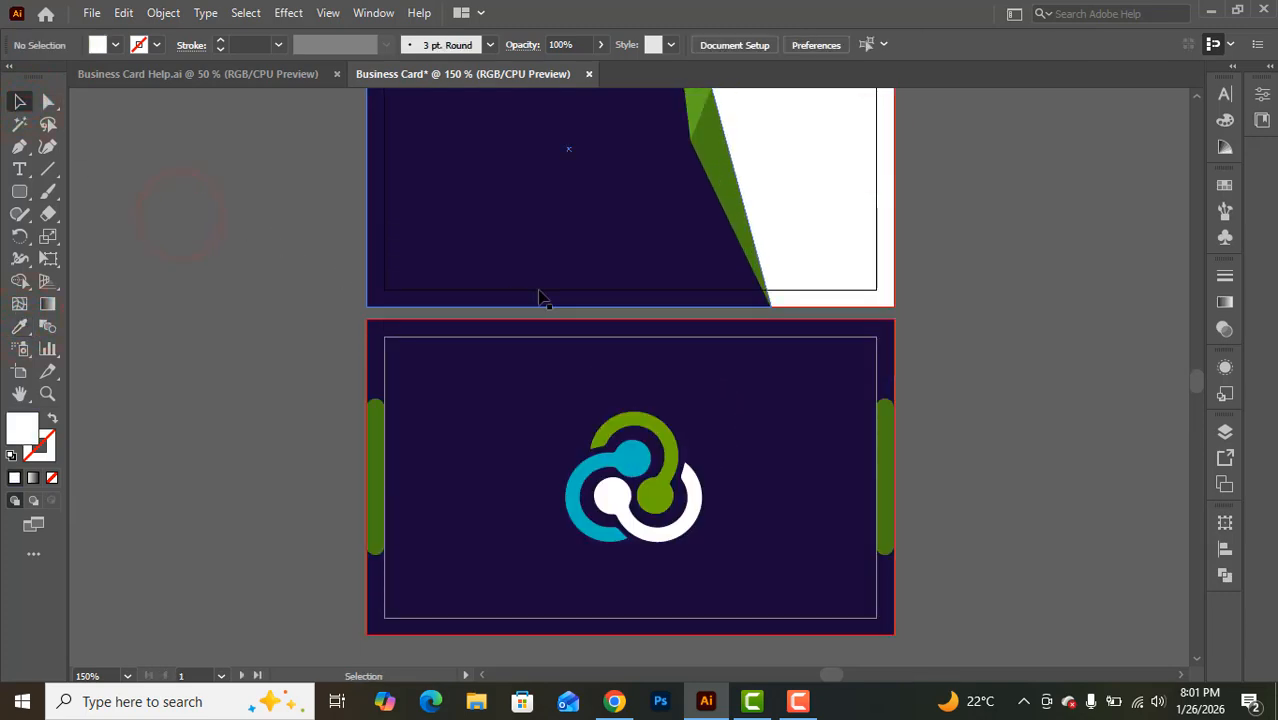
scroll(520, 330, "up", 3)
scroll(765, 300, "down", 1)
left_click(932, 301)
scroll(933, 310, "down", 1)
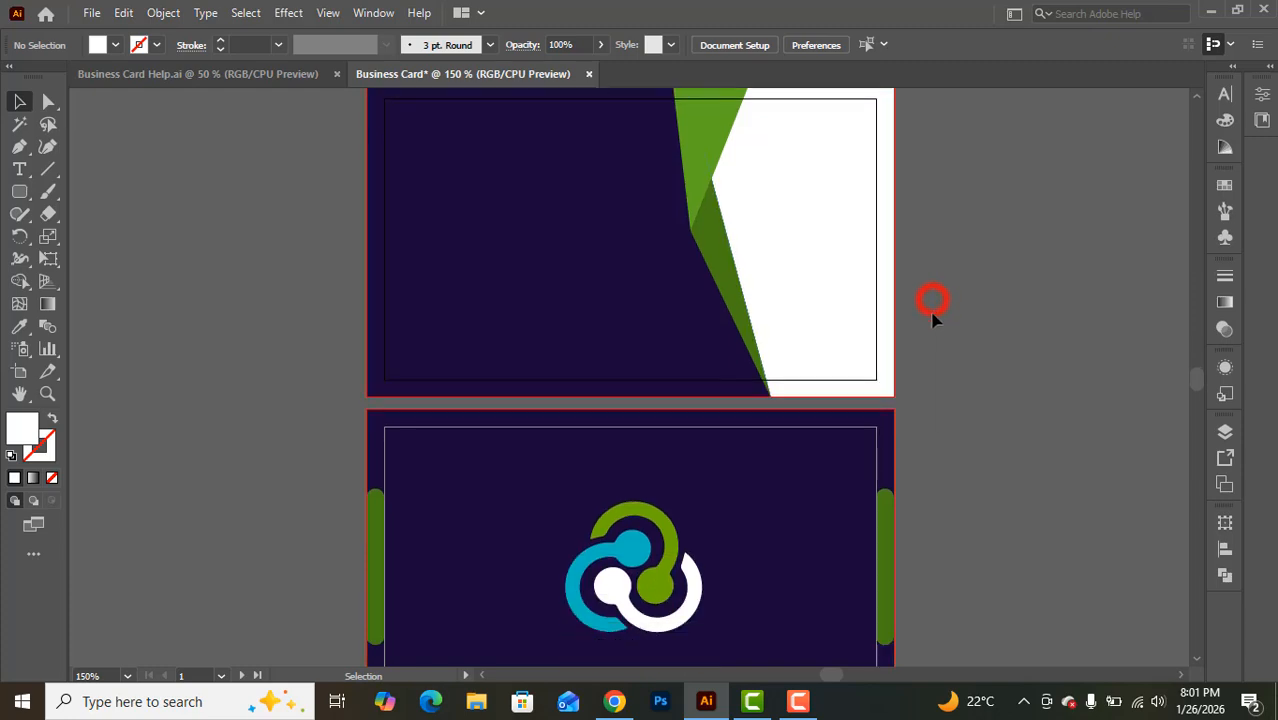
scroll(932, 314, "down", 2)
scroll(931, 320, "up", 3)
scroll(531, 261, "down", 1)
scroll(531, 263, "up", 1)
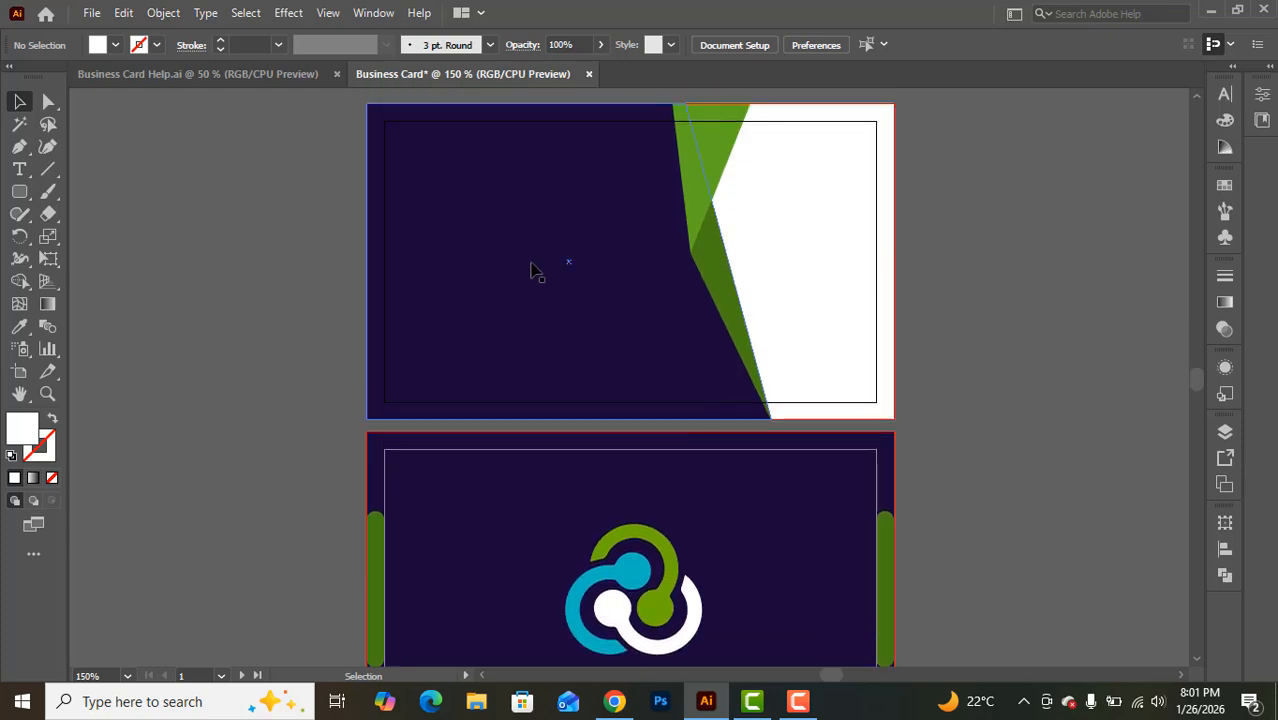
scroll(531, 270, "down", 2)
Copy the logo from Business Card Help.ai onto the first card and scale it down within the white area
left_click(260, 80)
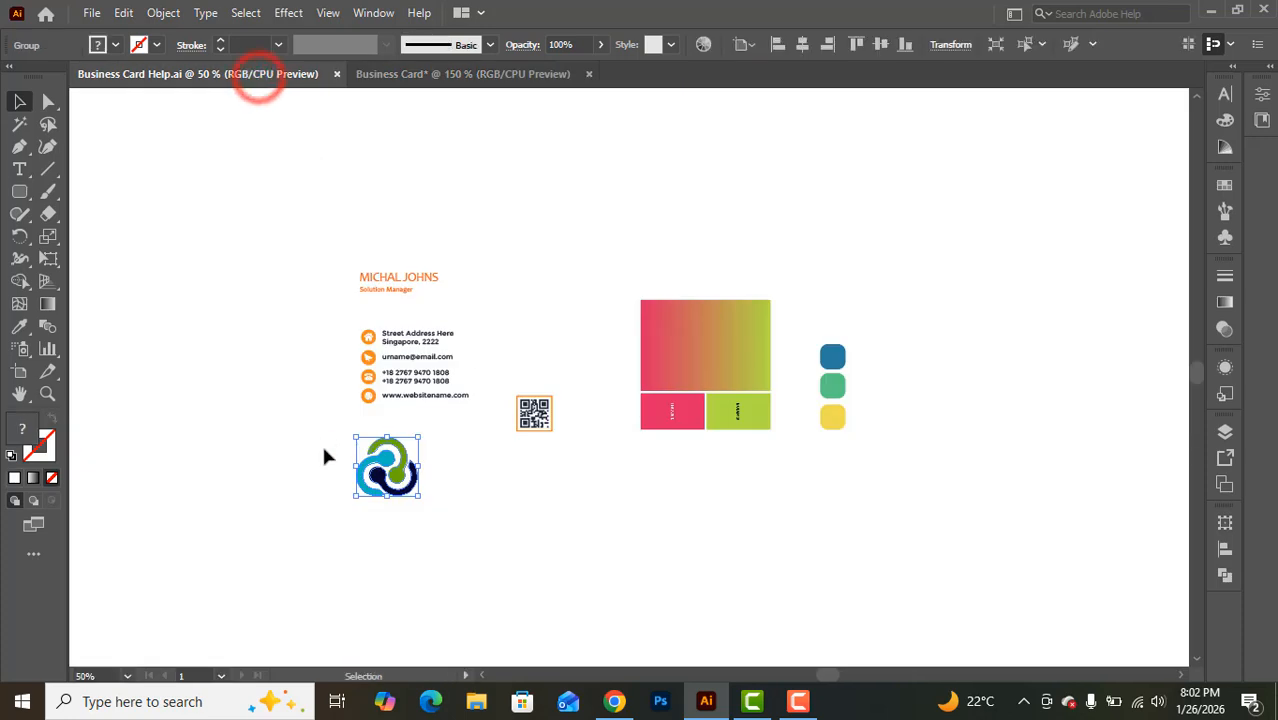
left_click_drag(325, 428, 454, 526)
left_click_drag(397, 462, 784, 207)
scroll(784, 220, "up", 3)
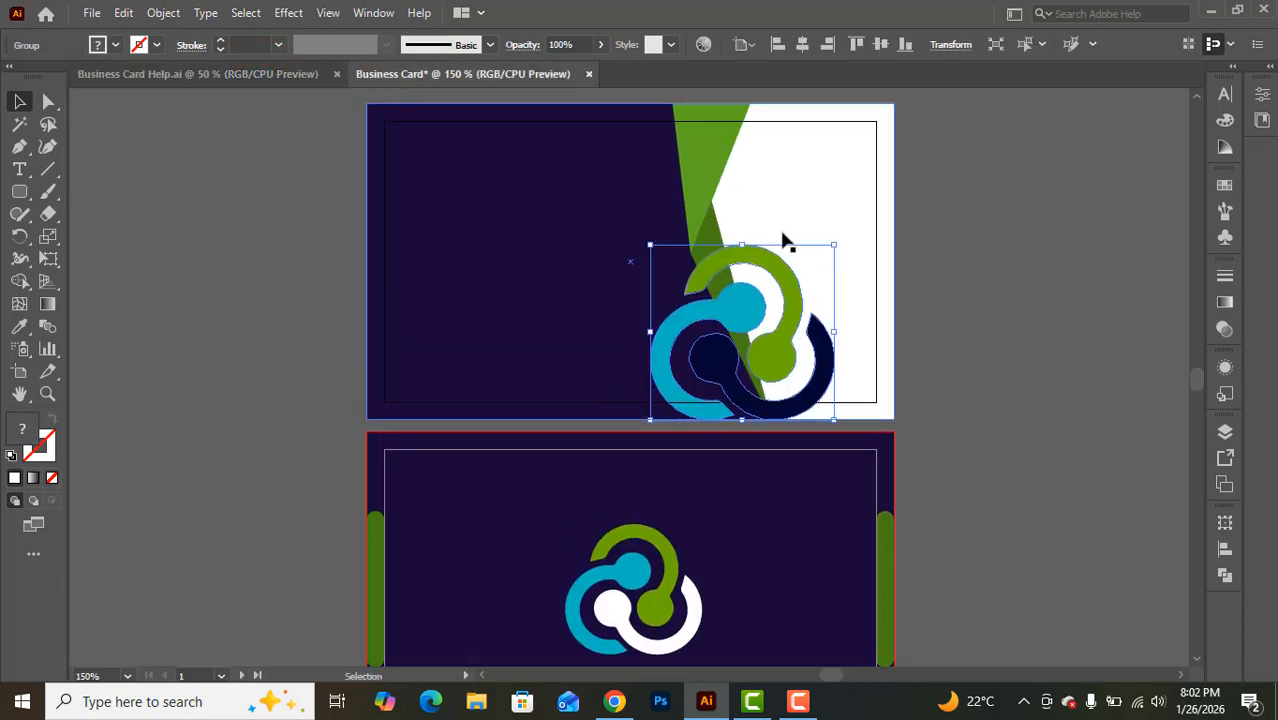
left_click_drag(651, 270, 870, 208)
Nudge the first card's logo right until it meets the artboard's upper-right corner, and deselect it
key("Right")
key("Right")
key("Right")
key("Right")
key("Right")
key("Right")
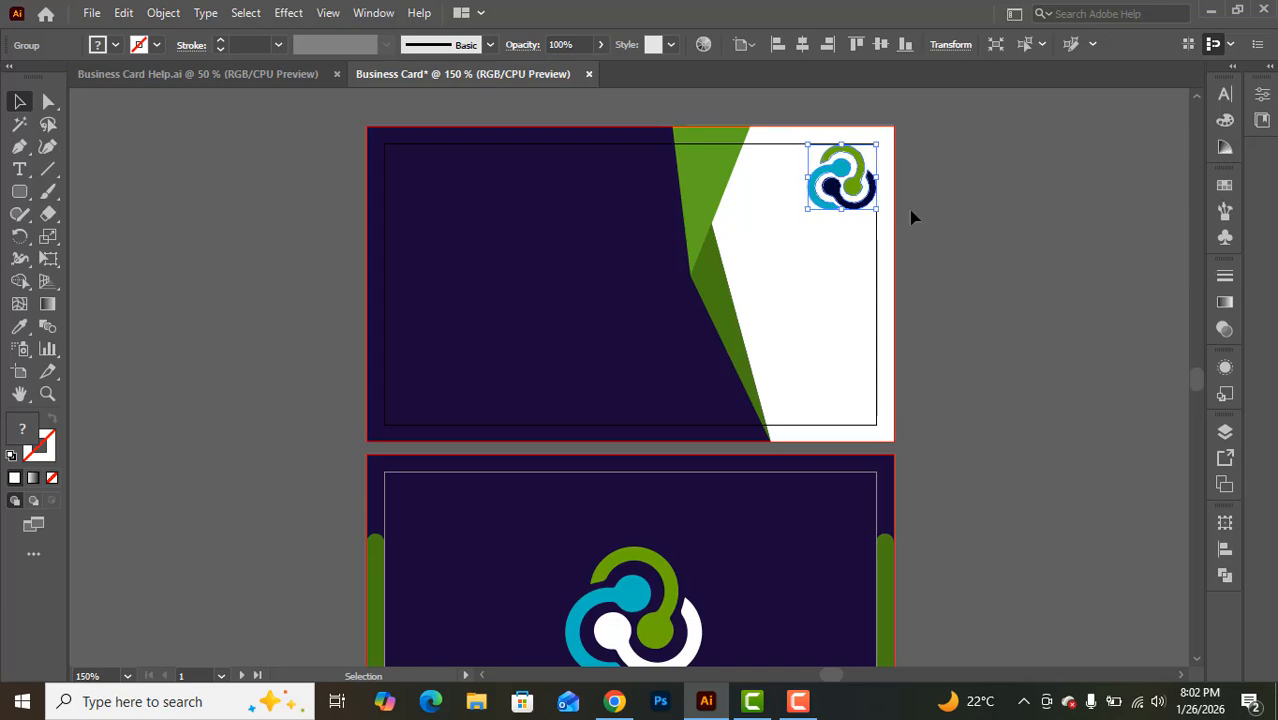
left_click(913, 212)
scroll(918, 211, "down", 2)
Copy the QR code from Business Card Help.ai into the first card's lower-right corner, scaled down and nudged just inside the artboard edges
left_click(247, 76)
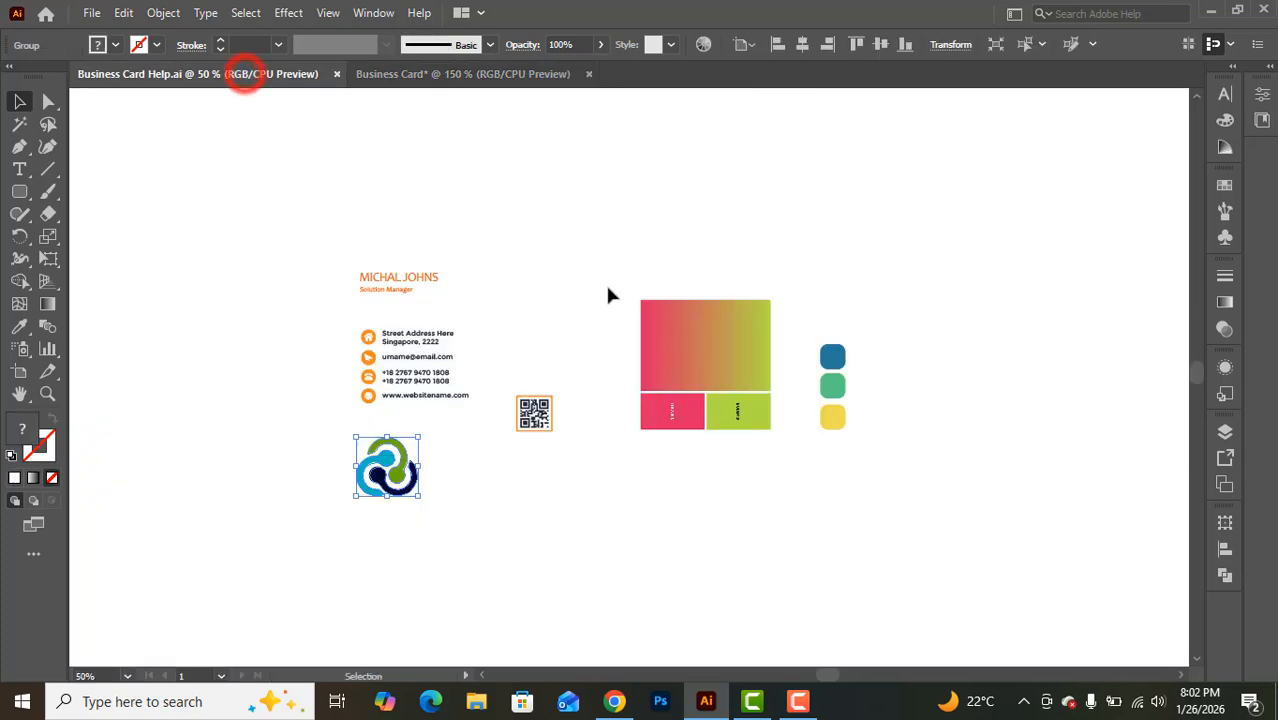
left_click_drag(596, 436, 592, 432)
left_click_drag(536, 367, 430, 75)
left_click_drag(810, 305, 847, 330)
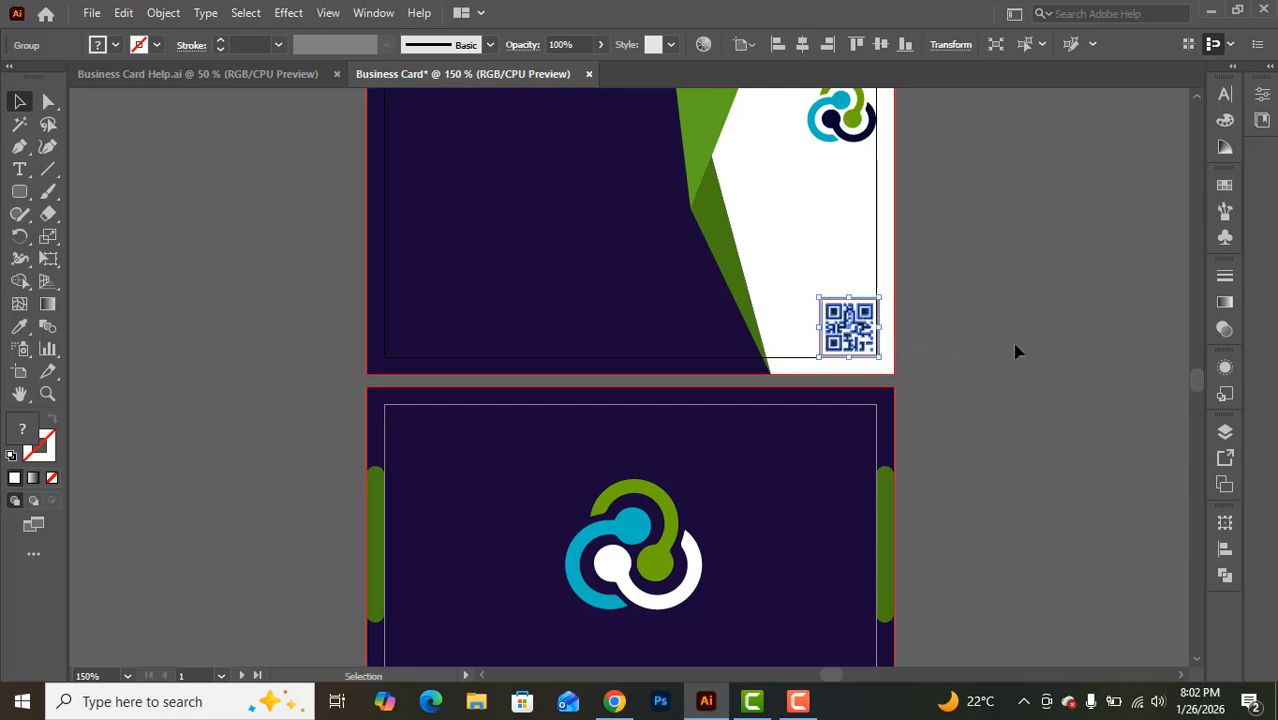
key("Left")
key("Left")
key("Left")
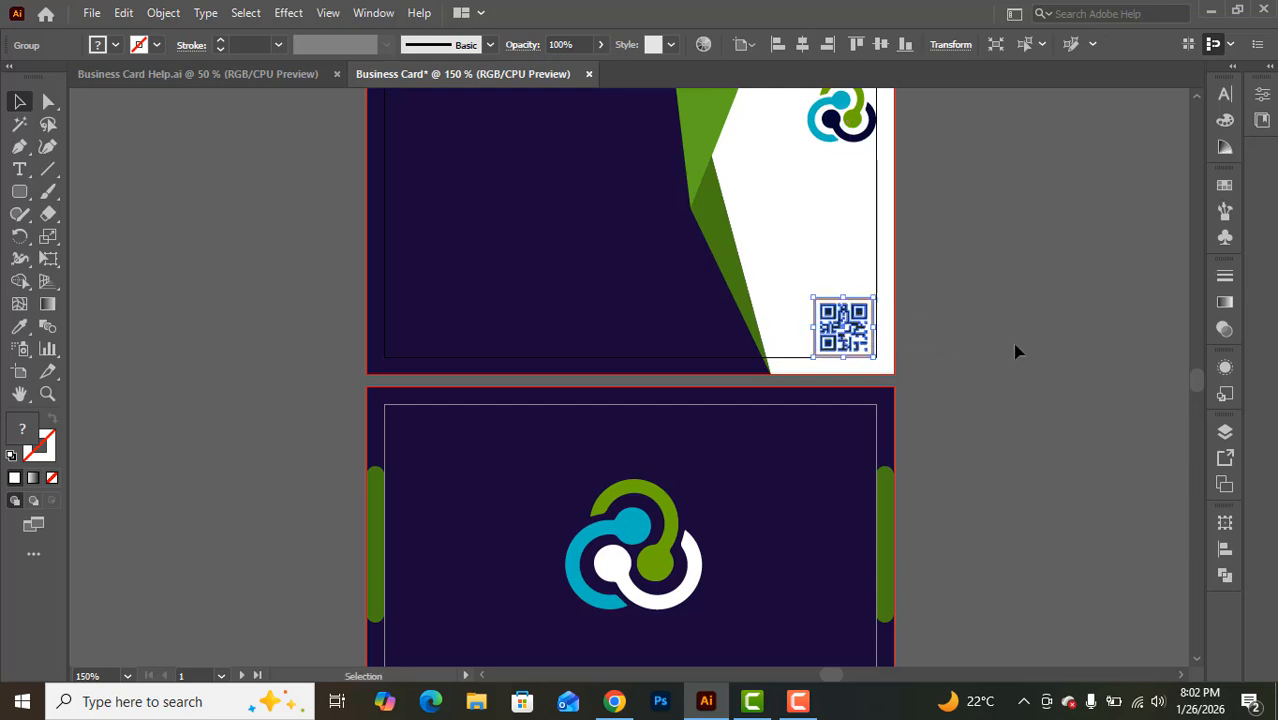
key("Down")
key("Right")
left_click(1015, 347)
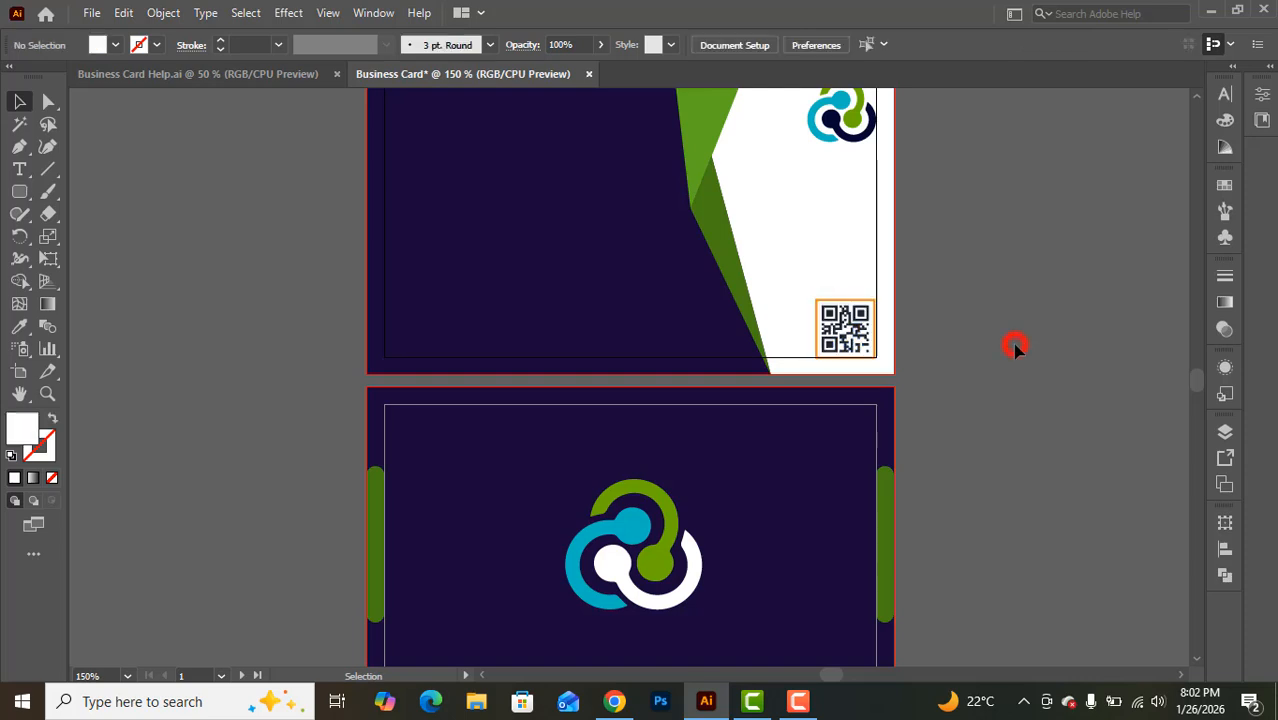
Copy the name, job title and contact details with their icons from Business Card Help.ai into the business card document
scroll(978, 294, "up", 2)
scroll(964, 320, "down", 3)
scroll(955, 324, "up", 3)
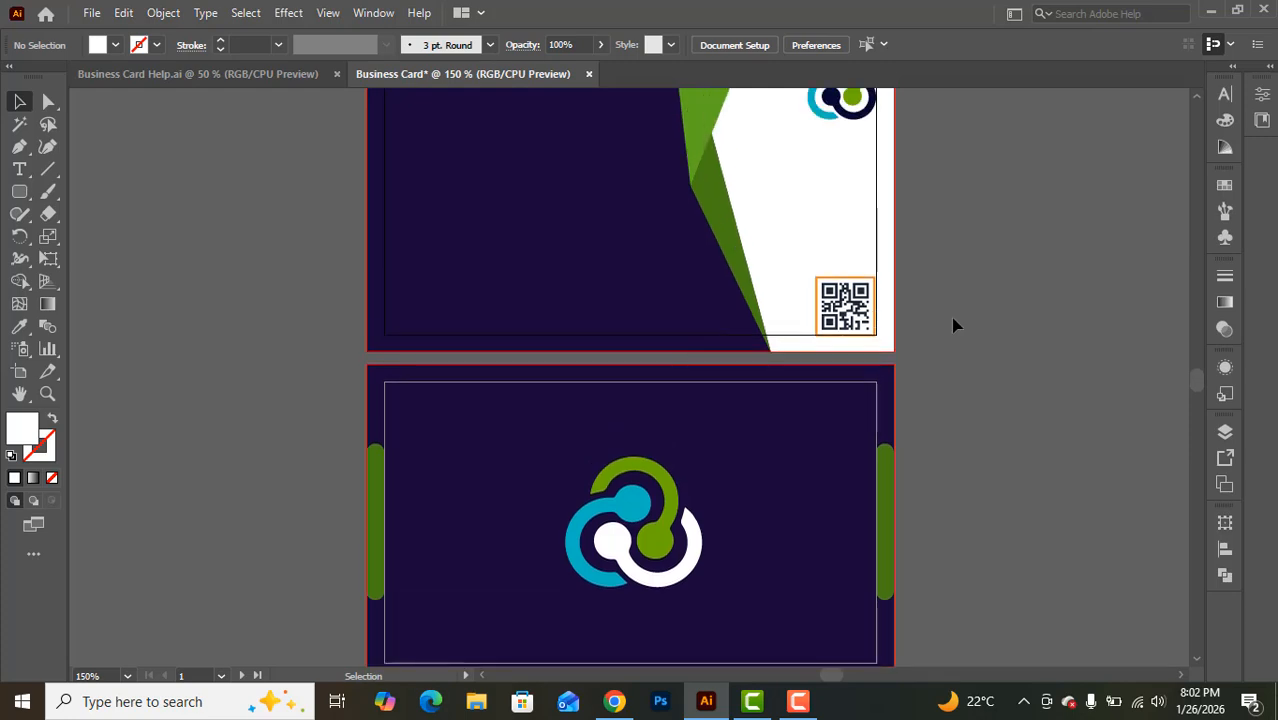
left_click(234, 80)
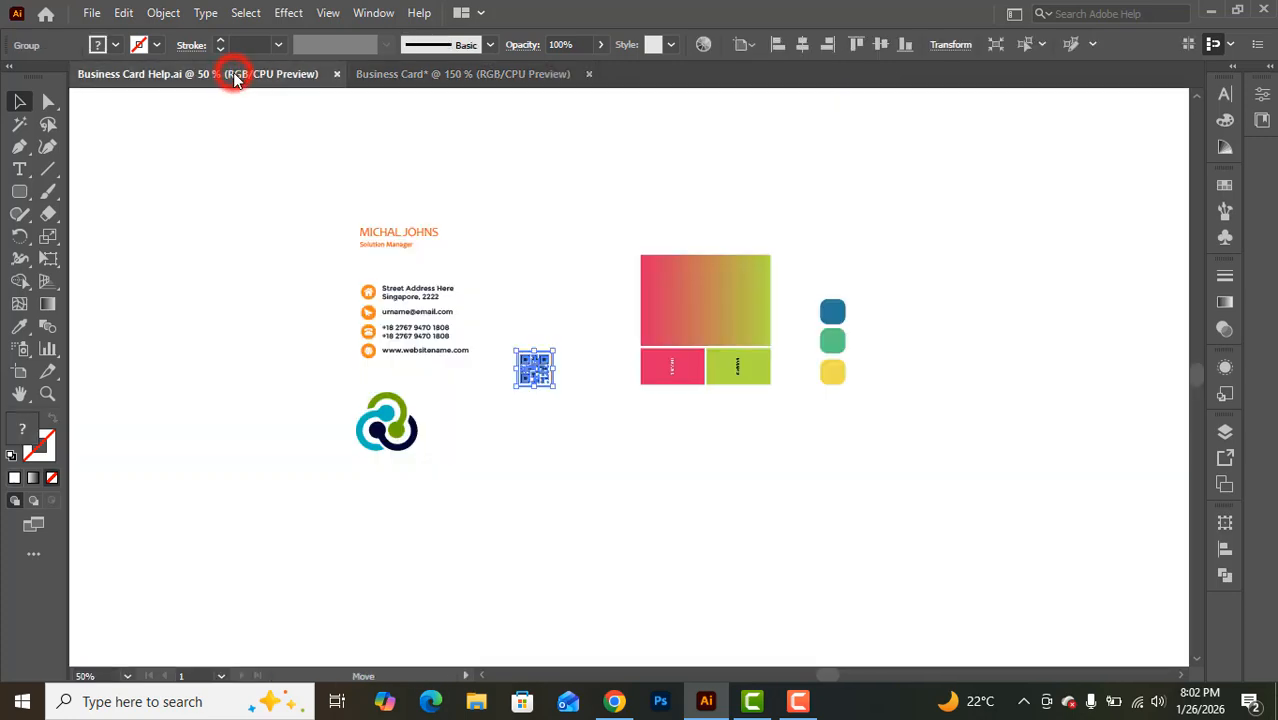
left_click_drag(330, 203, 464, 362)
left_click(511, 418)
left_click_drag(333, 210, 455, 360)
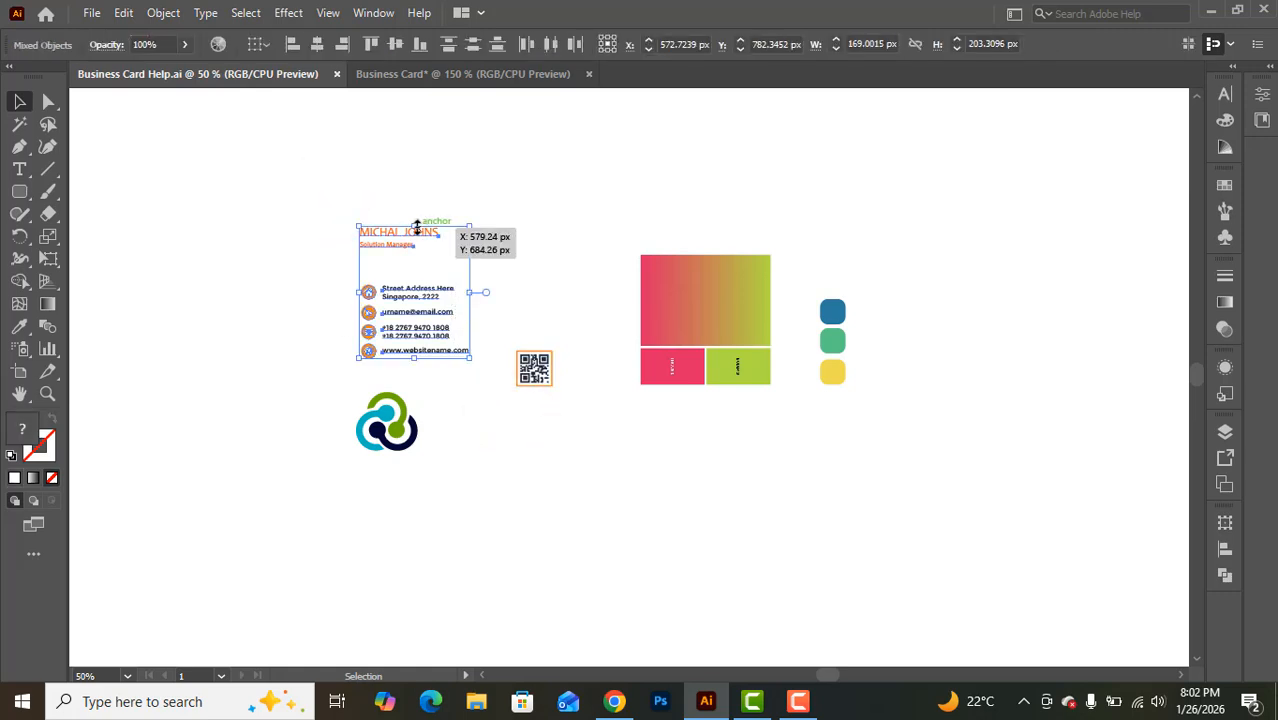
left_click_drag(413, 235, 463, 85)
Scale the pasted text and icons down to about 1.43 x 1.72 in and place them on the empty canvas left of the cards
left_click_drag(499, 279, 504, 279)
scroll(517, 279, "down", 4)
scroll(559, 274, "up", 1)
scroll(563, 283, "up", 1)
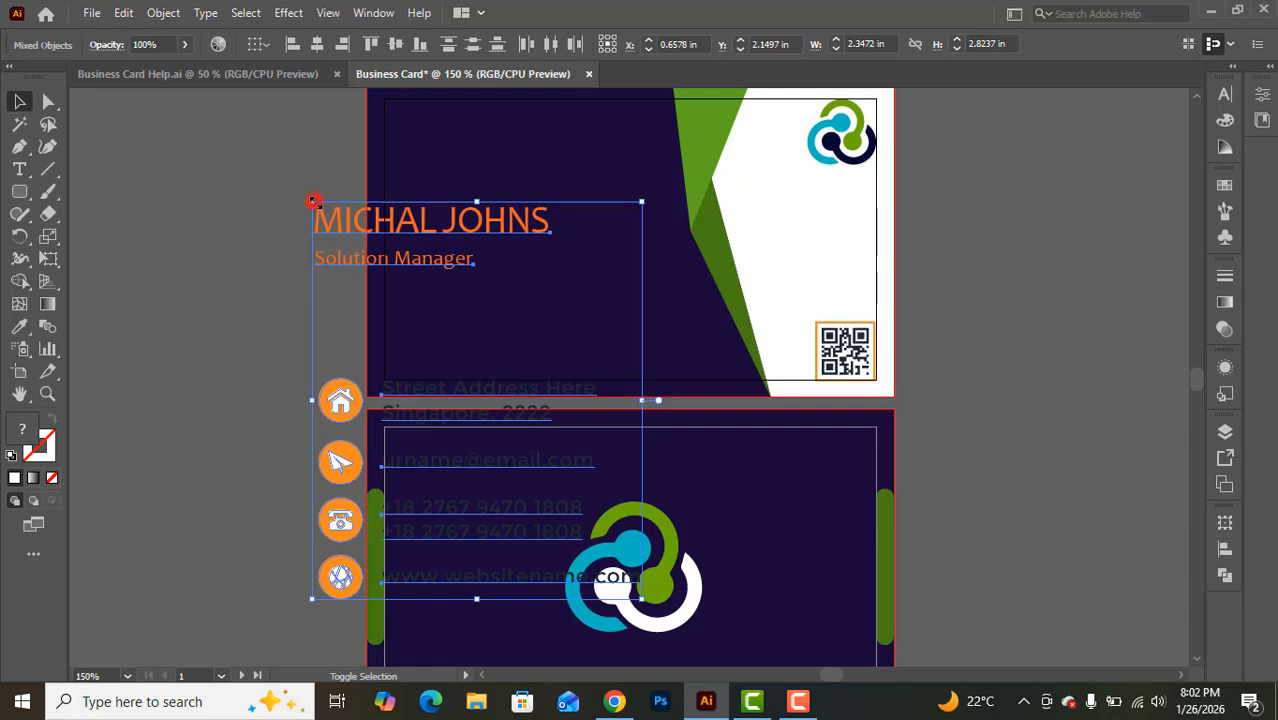
left_click_drag(313, 200, 238, 228)
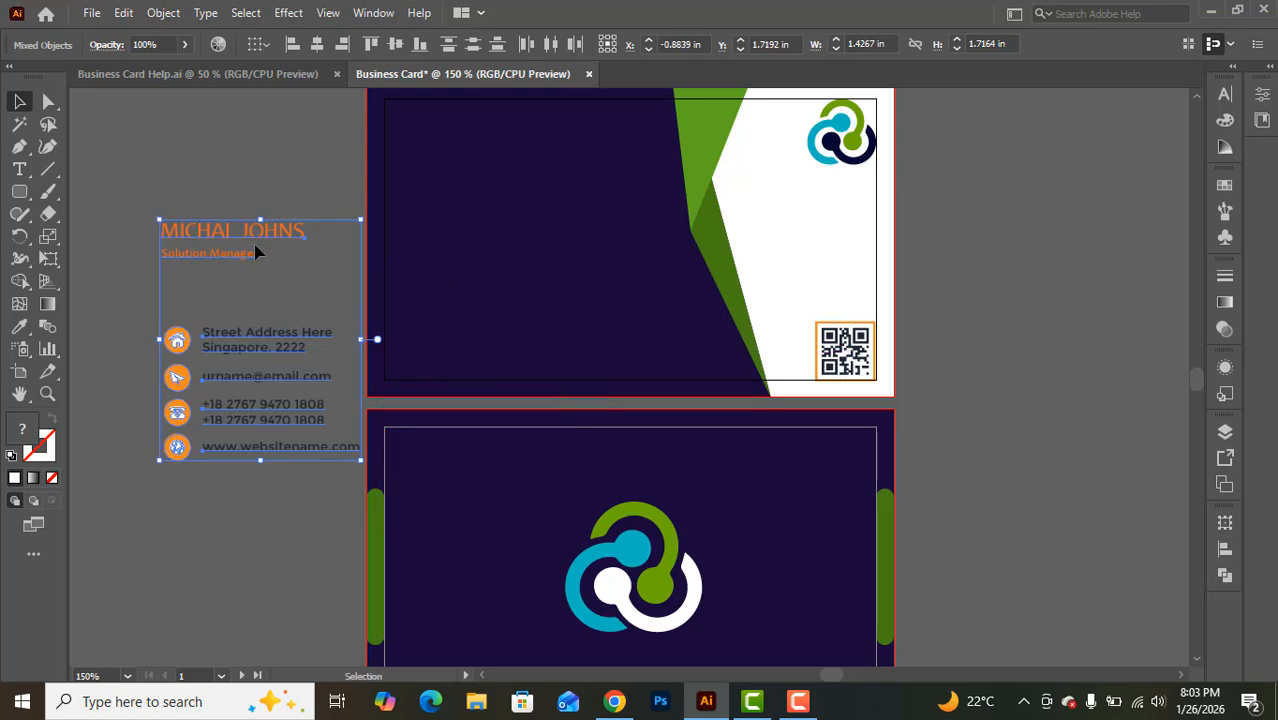
Recolor the name and job title white by sampling the first card's white background with the Eyedropper
scroll(240, 285, "up", 2)
left_click(219, 225)
left_click_drag(151, 250, 252, 335)
scroll(256, 332, "up", 1)
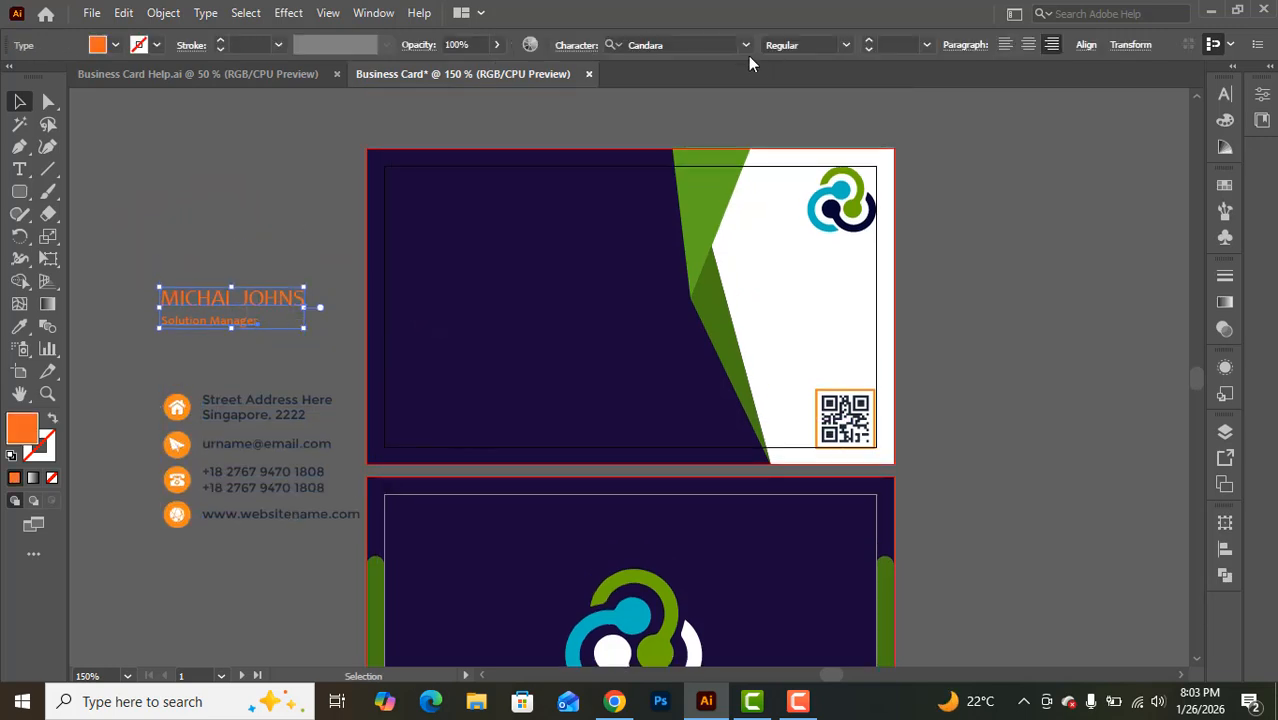
scroll(437, 305, "down", 3)
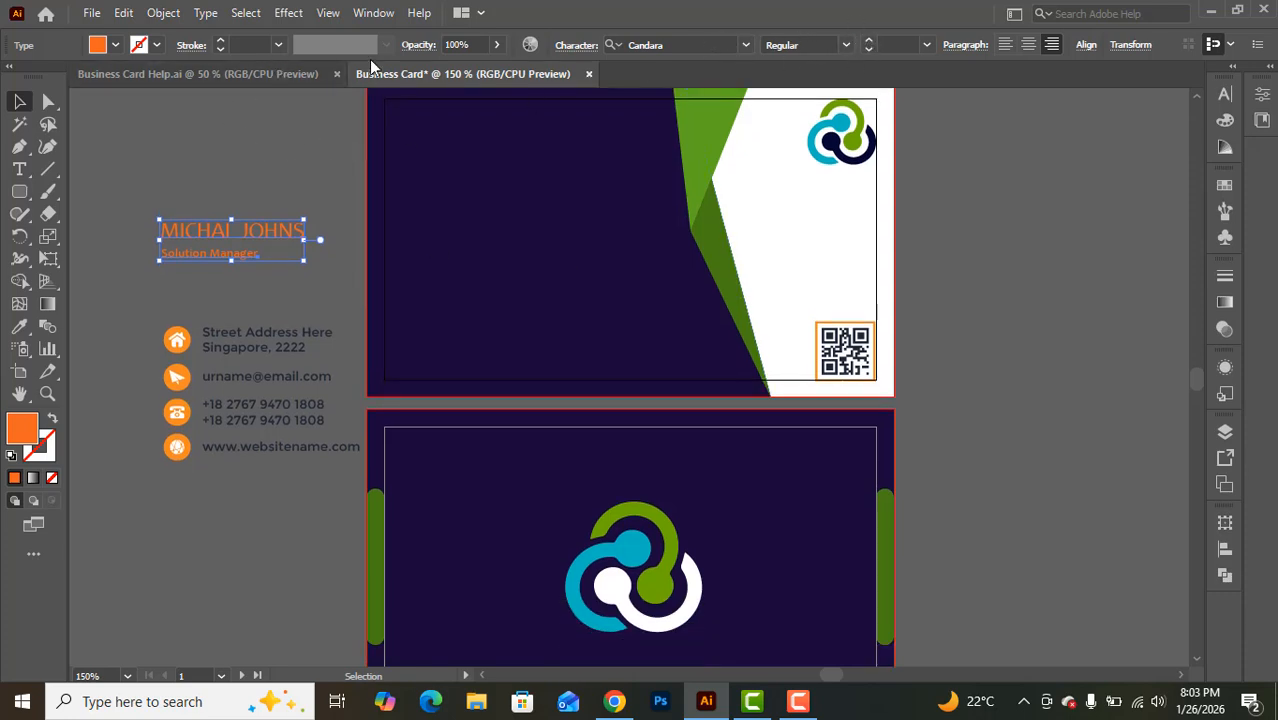
scroll(276, 242, "up", 2)
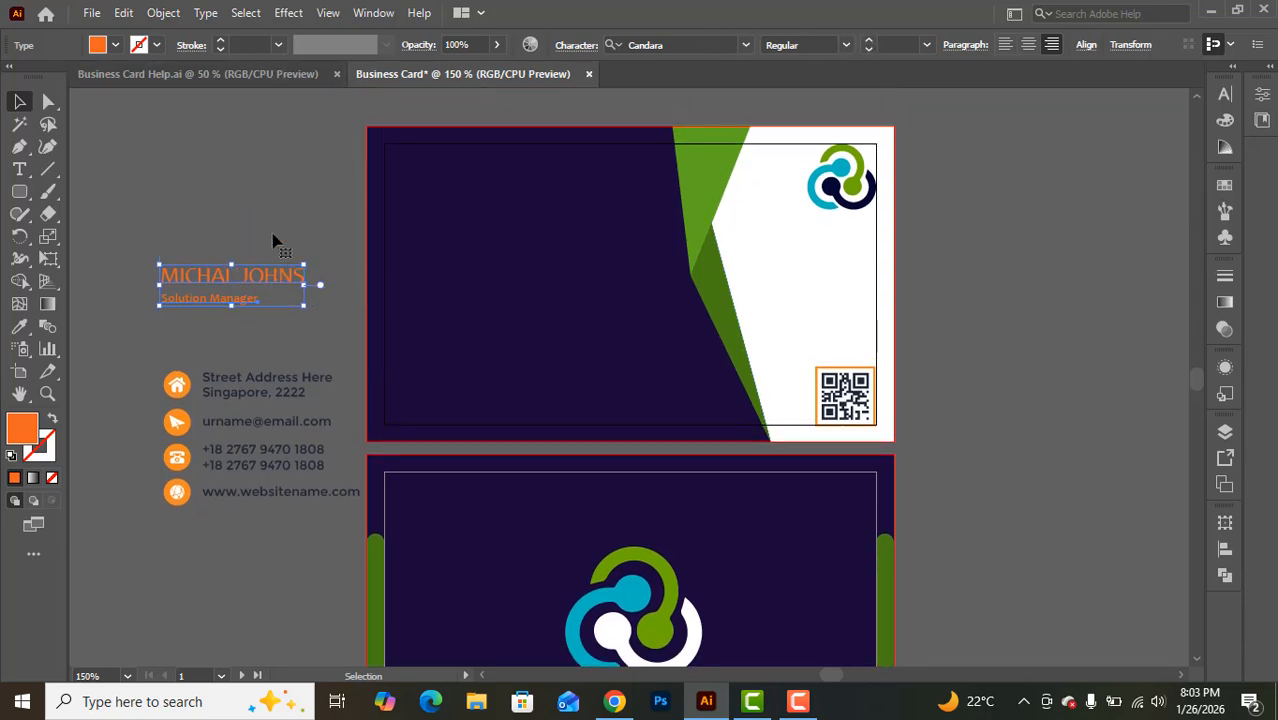
left_click(20, 328)
left_click(781, 286)
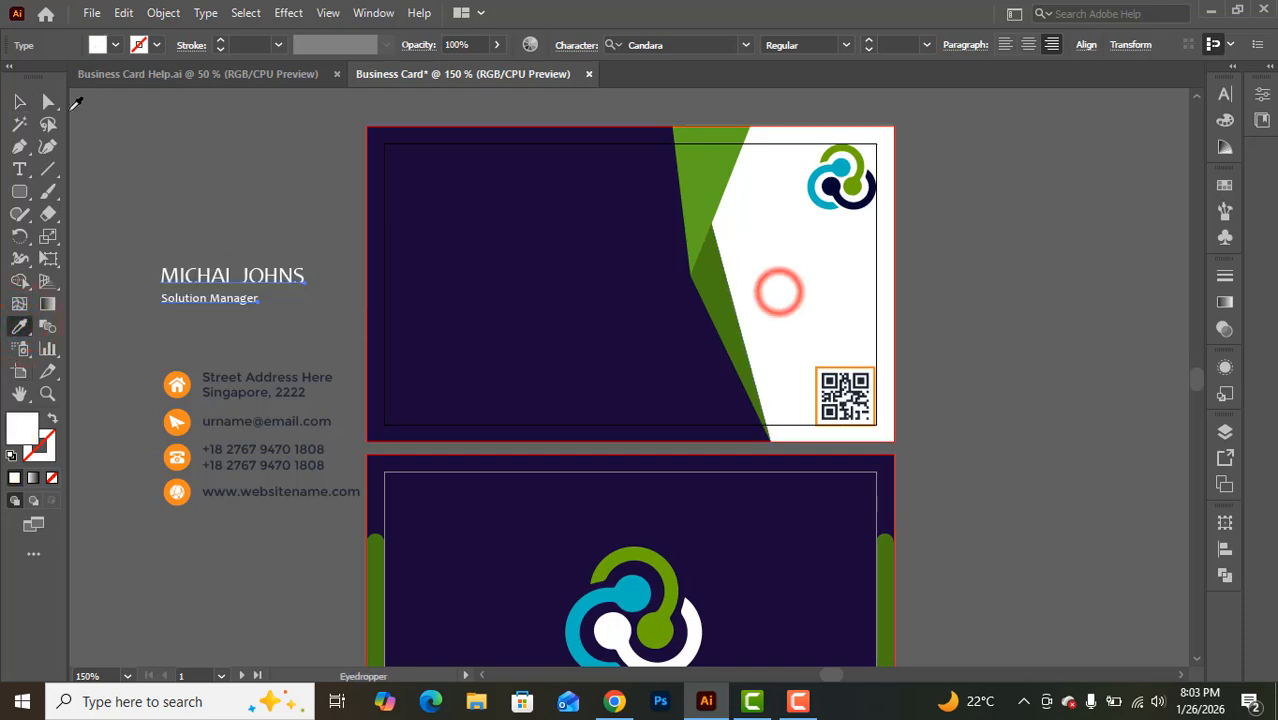
Place the name and job title in the first card's upper-left area, just inside the inner border line
left_click(21, 101)
left_click(128, 161)
left_click_drag(172, 242, 269, 330)
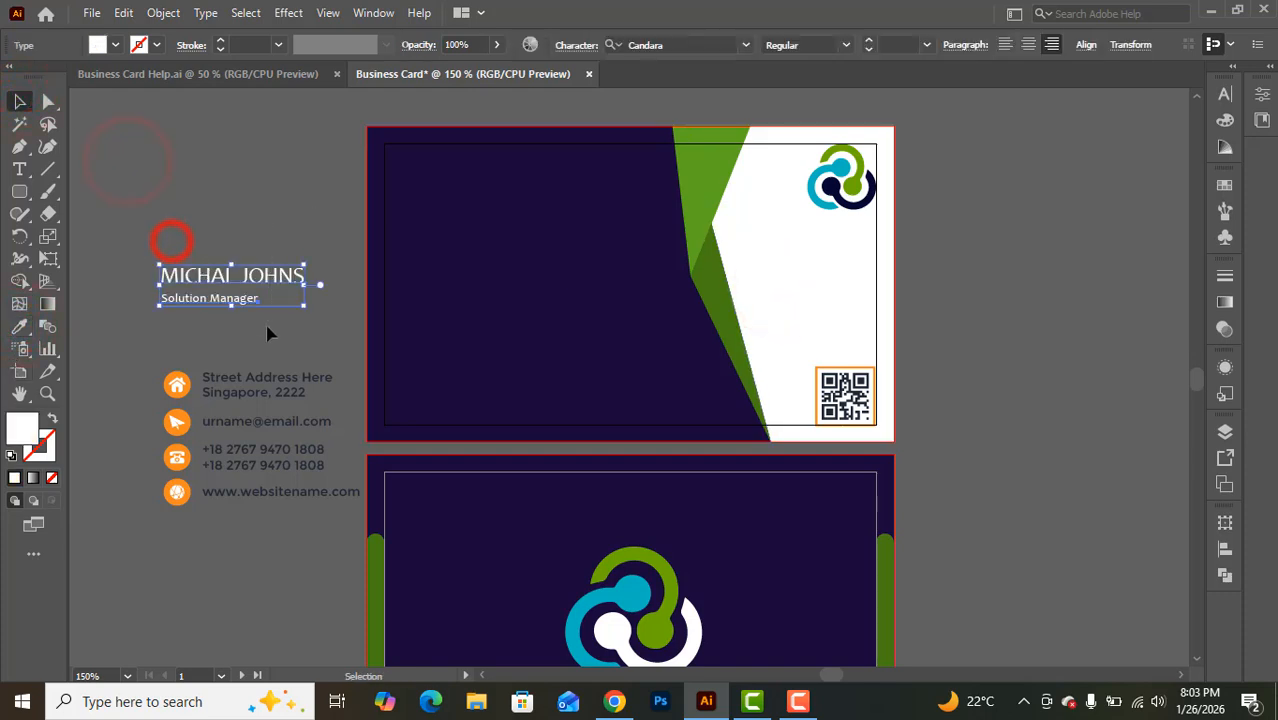
left_click_drag(245, 283, 477, 184)
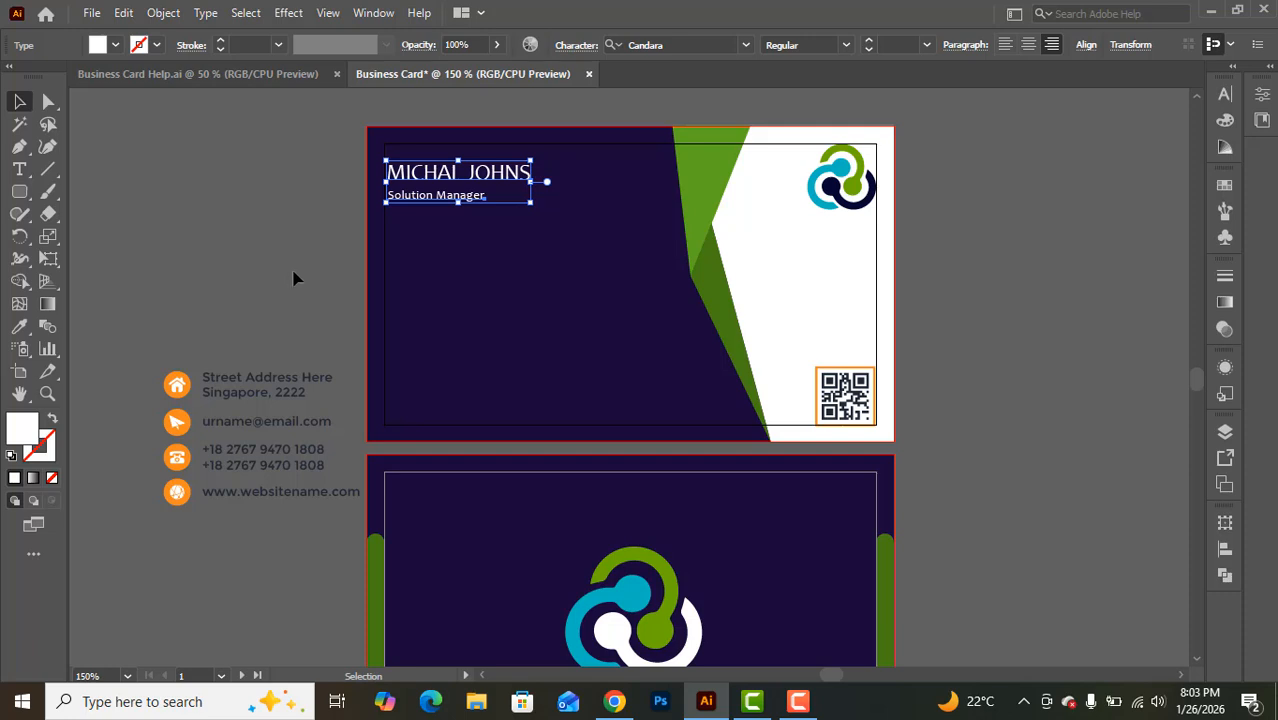
Place the contact details and their icons on the first card's navy area, below the job title along the left inner border
scroll(430, 255, "down", 3)
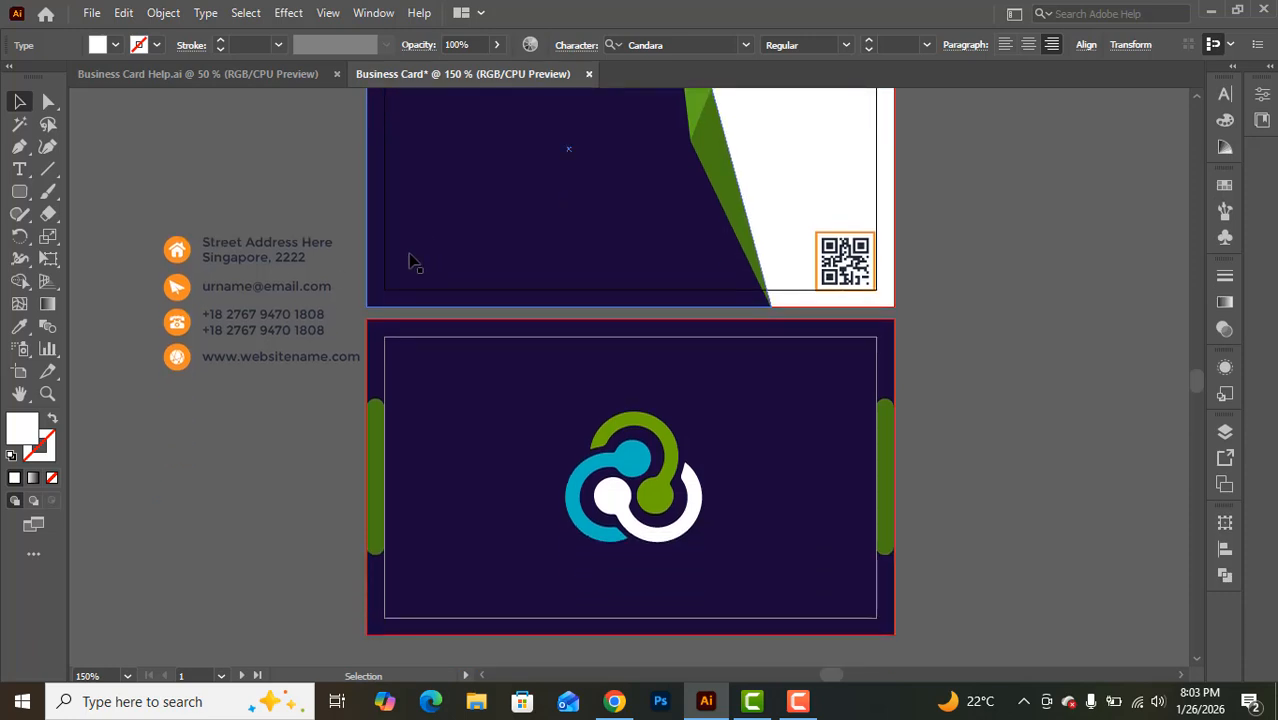
scroll(410, 262, "up", 3)
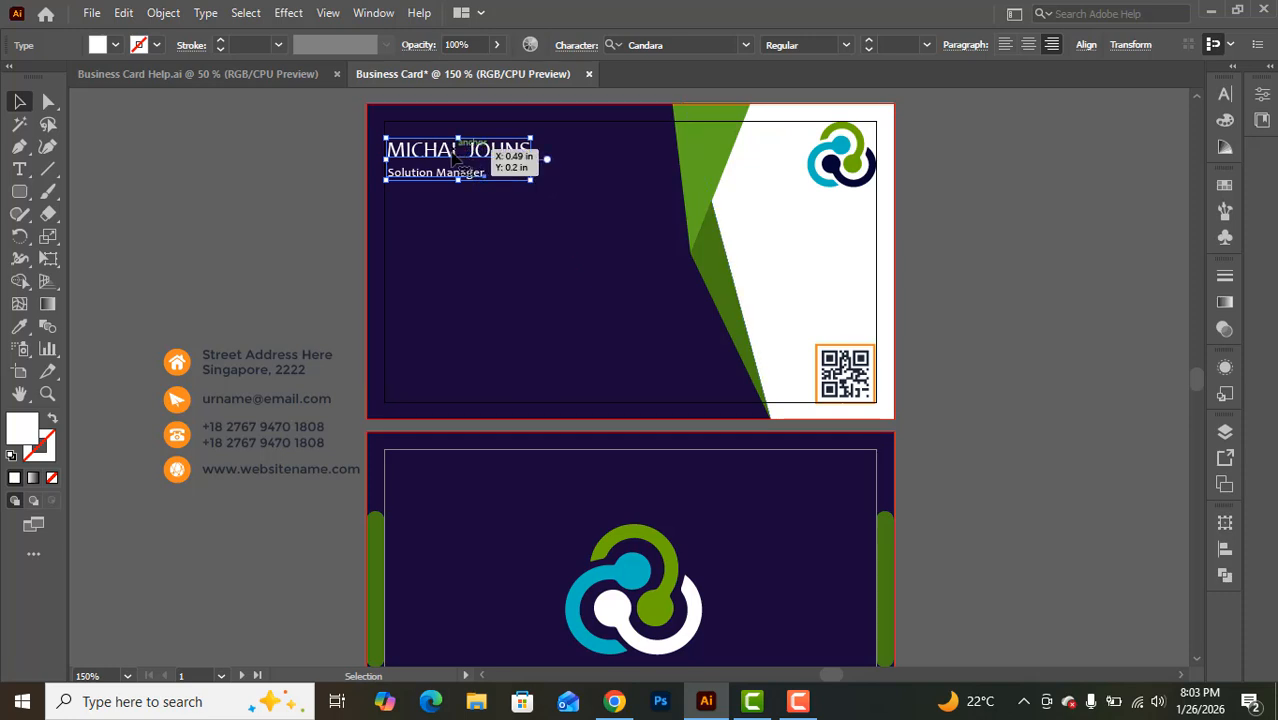
left_click(234, 292)
left_click_drag(137, 290, 481, 270)
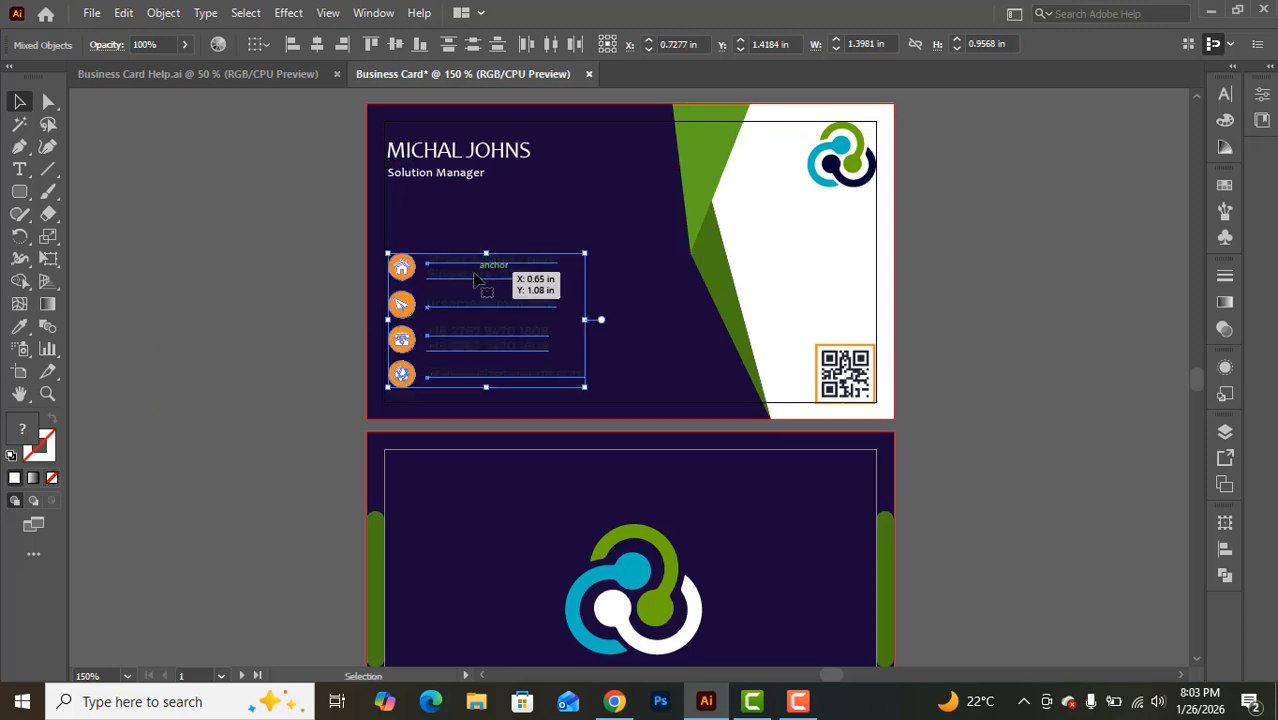
left_click(176, 300)
Recolor the address, e-mail, phone and website text white by sampling the card's white background, leaving the icons orange, and deselect
left_click(505, 268)
left_click(499, 298, "shift")
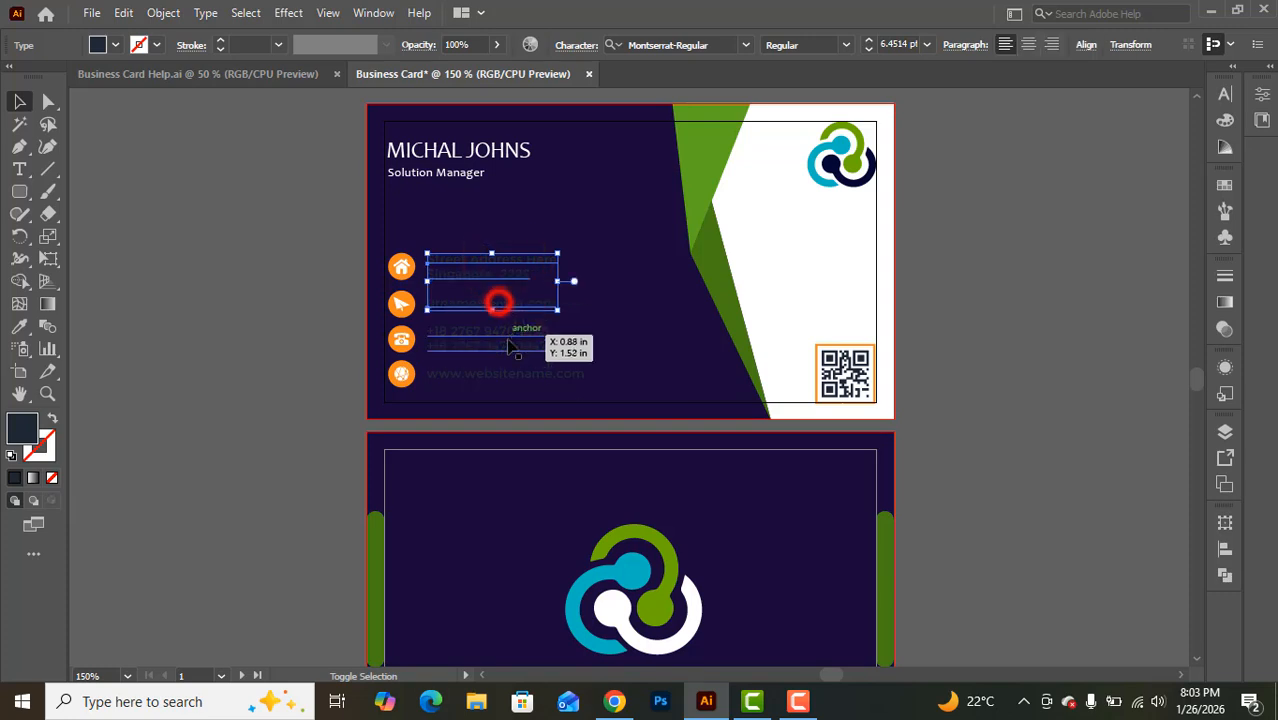
left_click(508, 340, "shift")
left_click(506, 372, "shift")
left_click(21, 326)
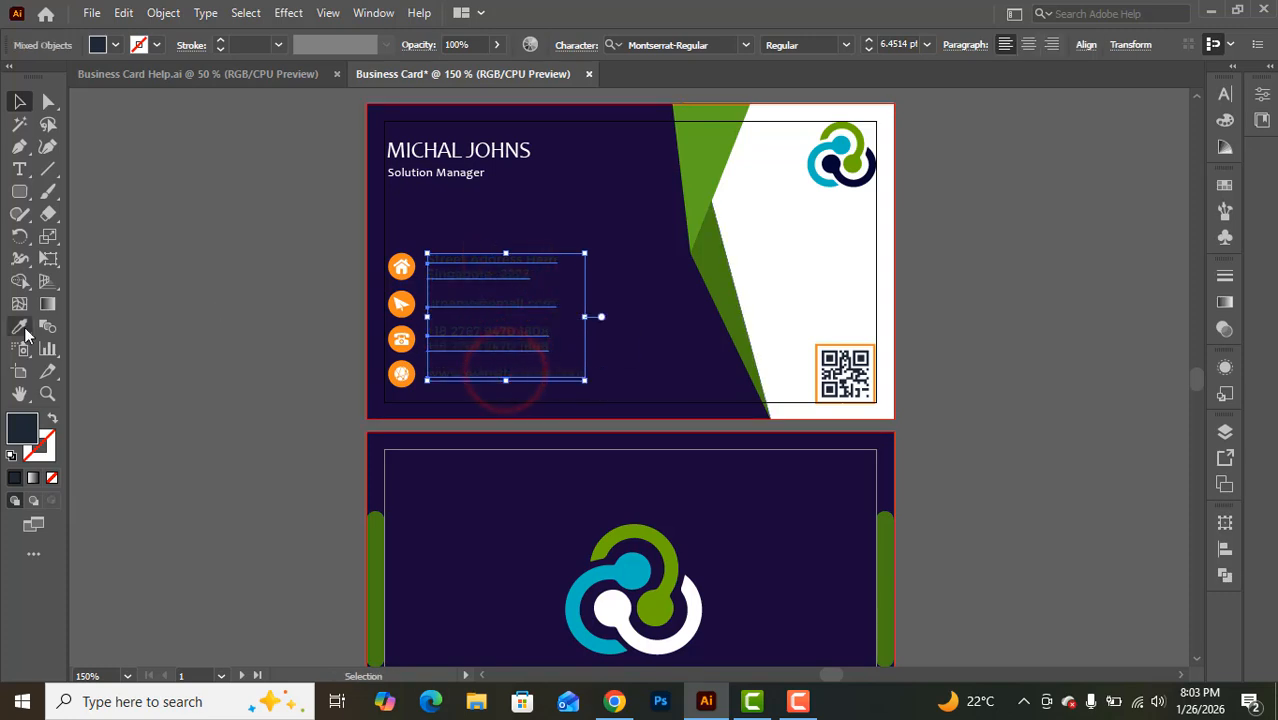
left_click(801, 256)
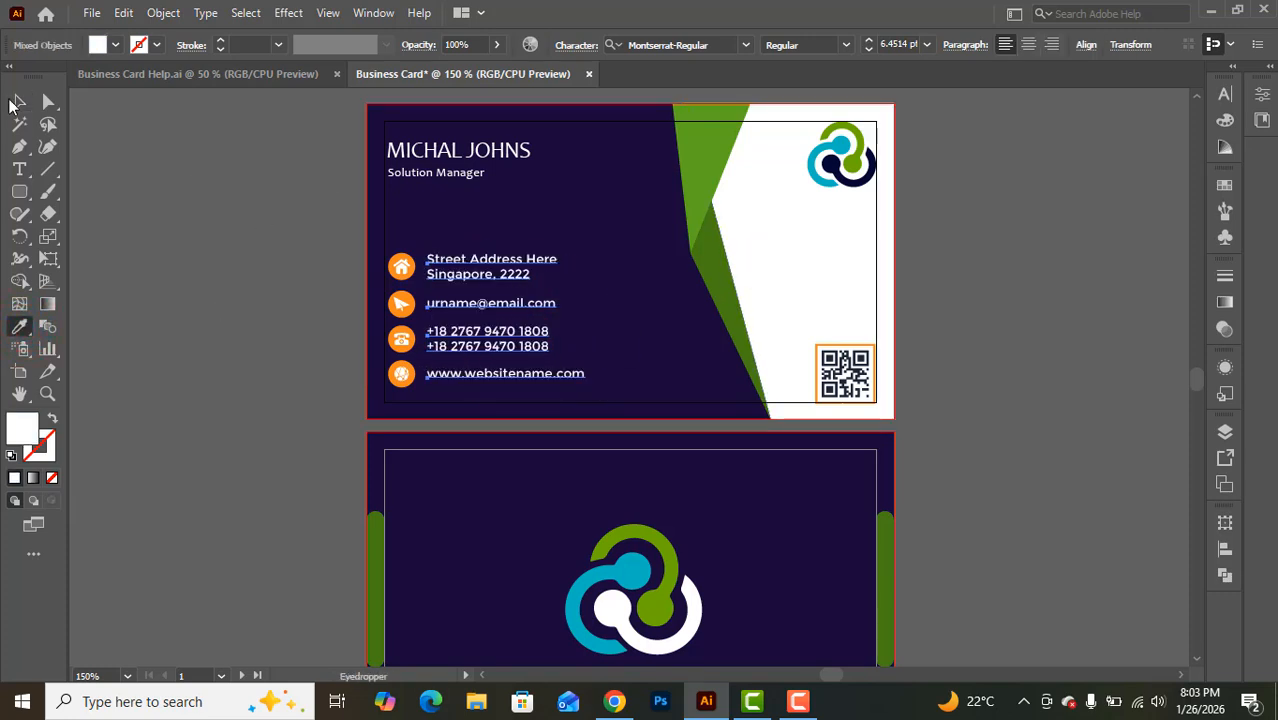
left_click(19, 101)
left_click(191, 214)
Review the layout of both finished card sides together at 100% zoom
scroll(345, 350, "down", 3)
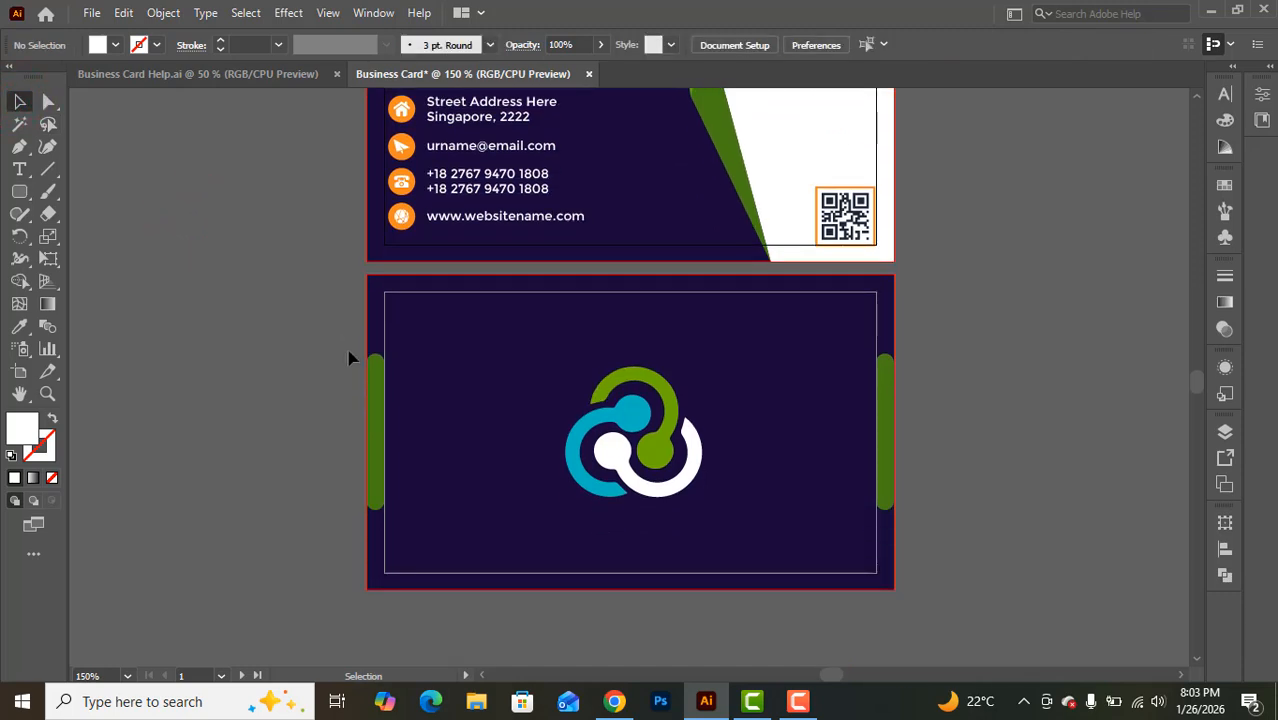
scroll(330, 342, "down", 1)
scroll(334, 345, "up", 4)
scroll(335, 351, "down", 1)
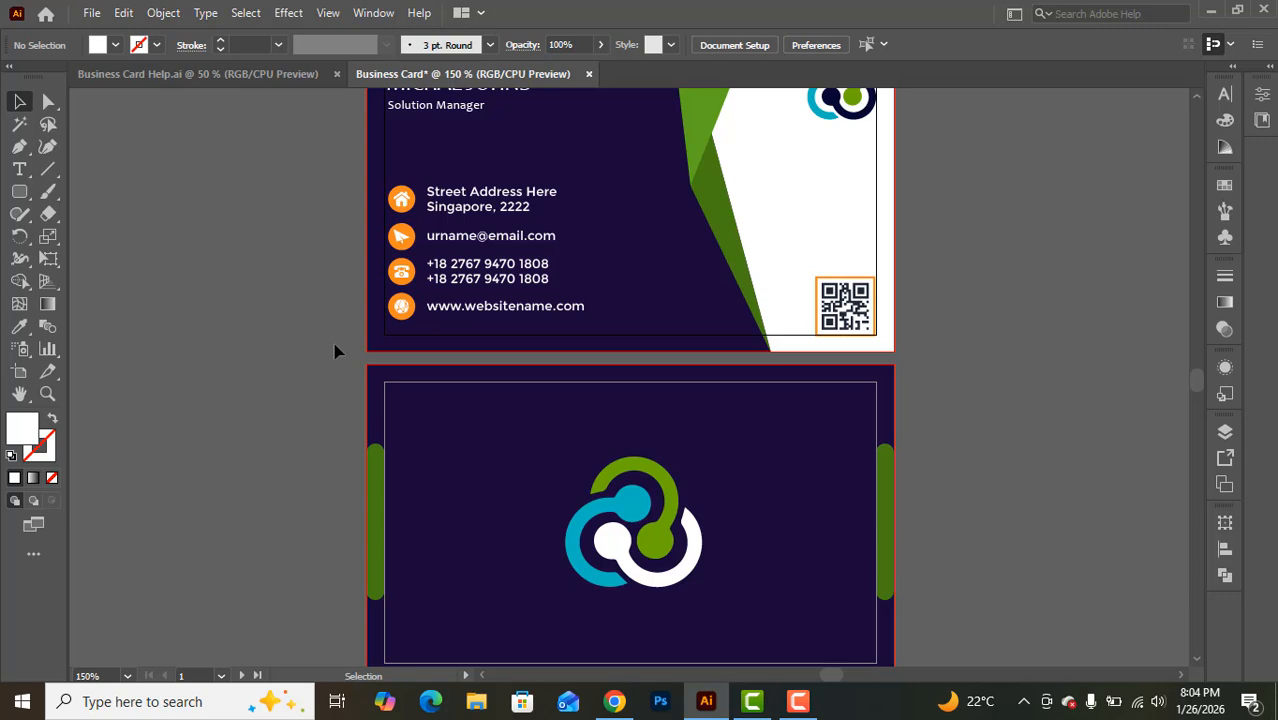
key("ctrl+minus")
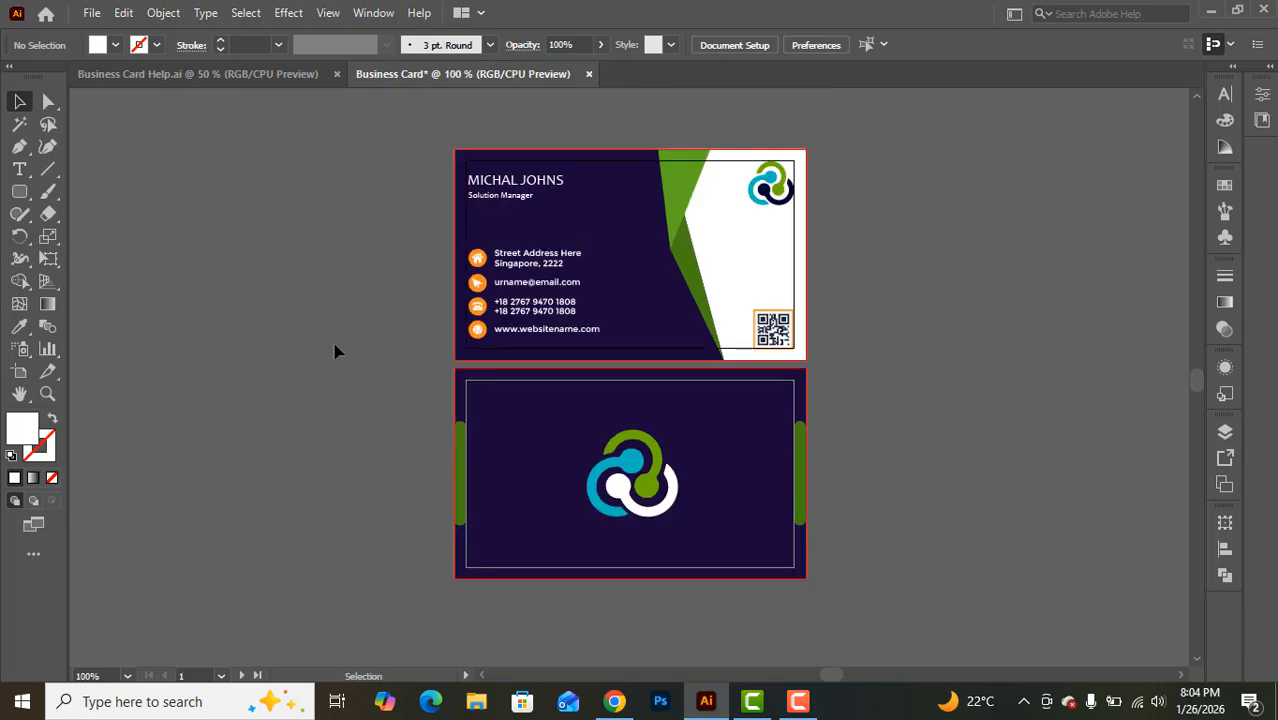
scroll(1013, 294, "down", 1)
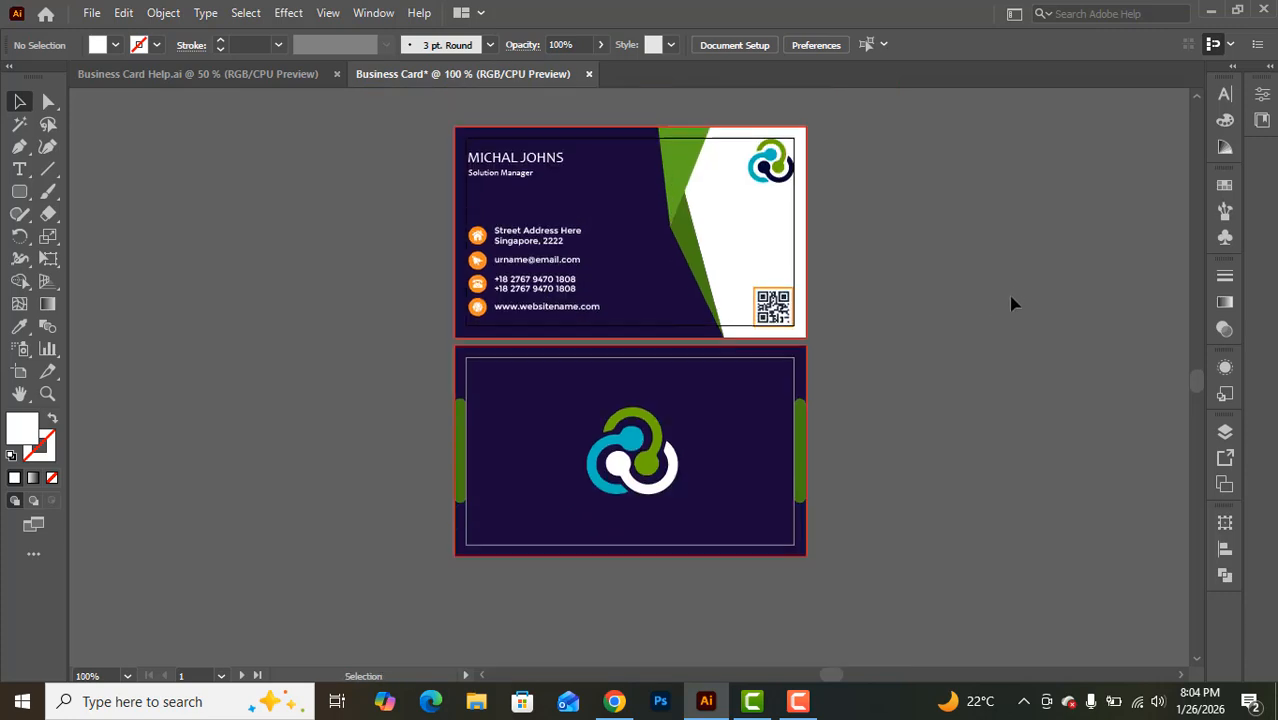
scroll(1010, 304, "up", 1)
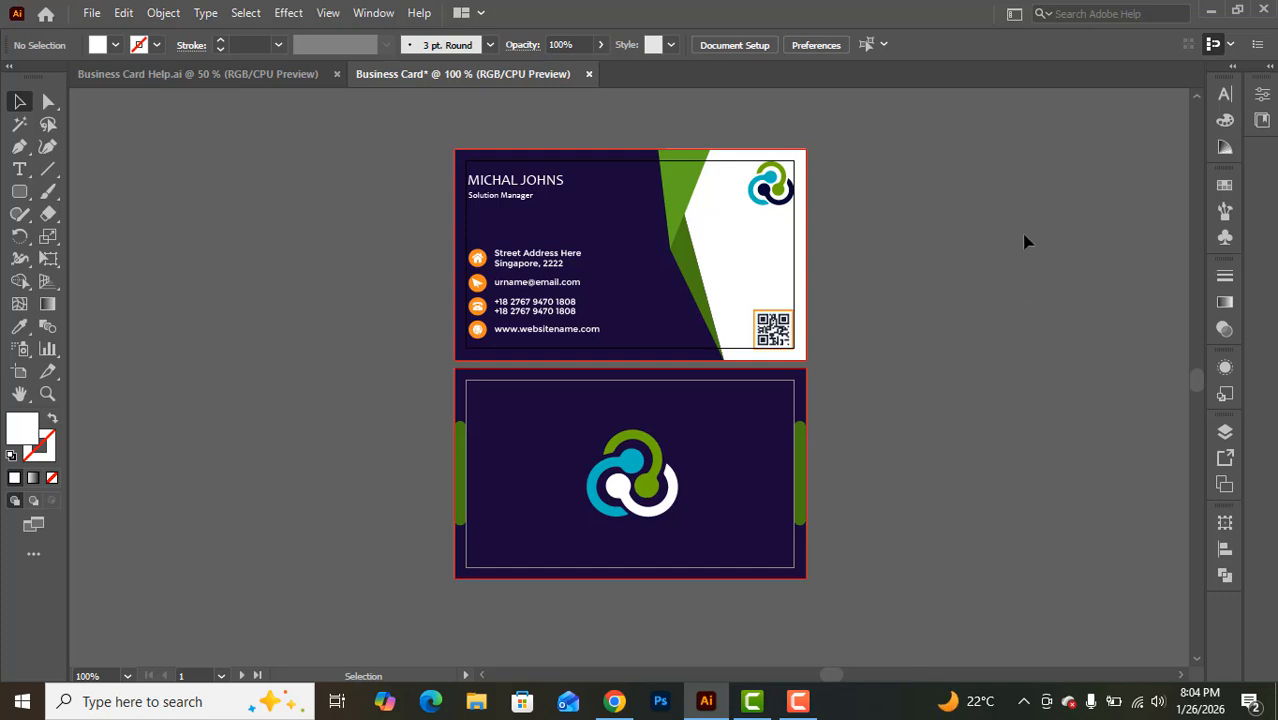
scroll(1040, 240, "down", 1)
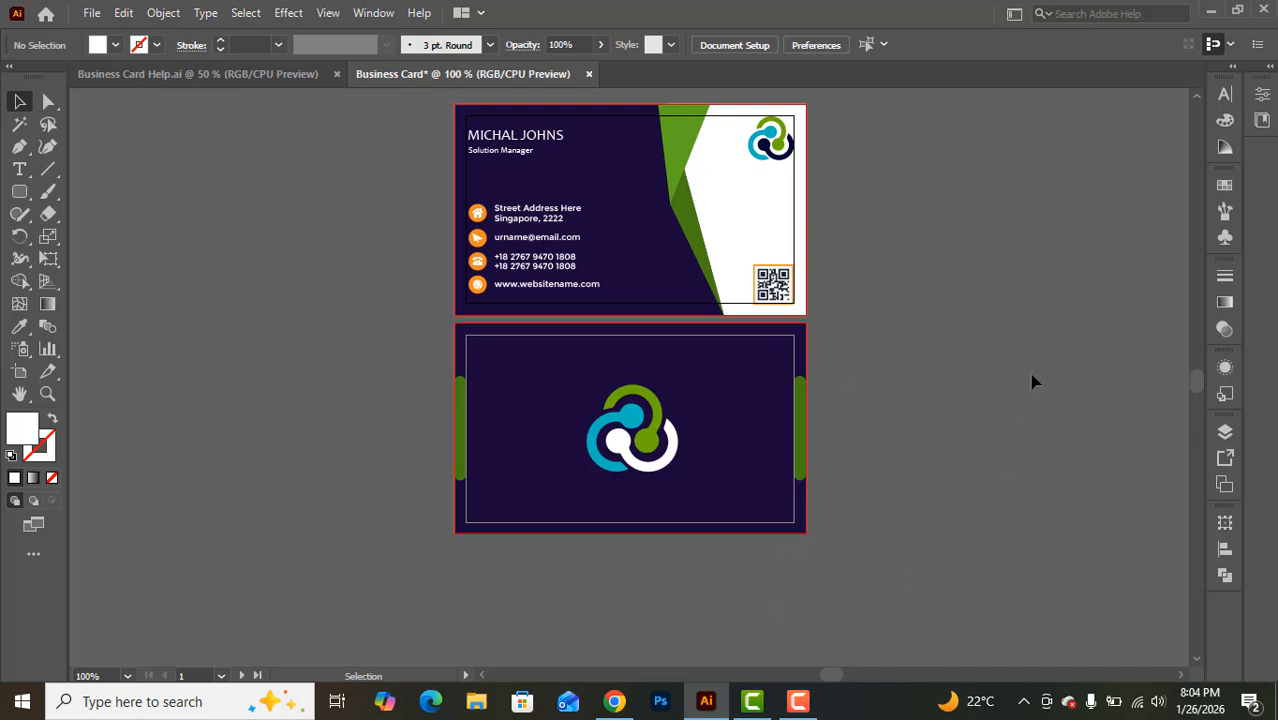
scroll(946, 343, "up", 1)
scroll(951, 347, "down", 1)
scroll(978, 346, "up", 1)
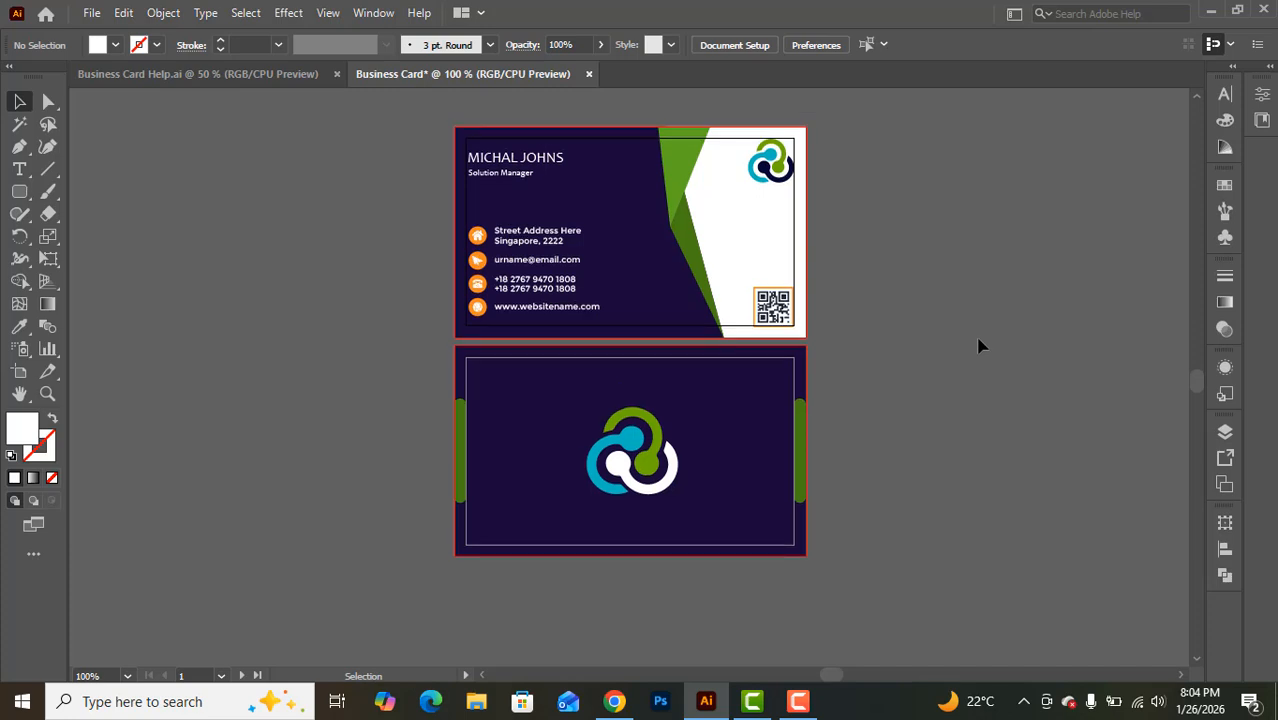